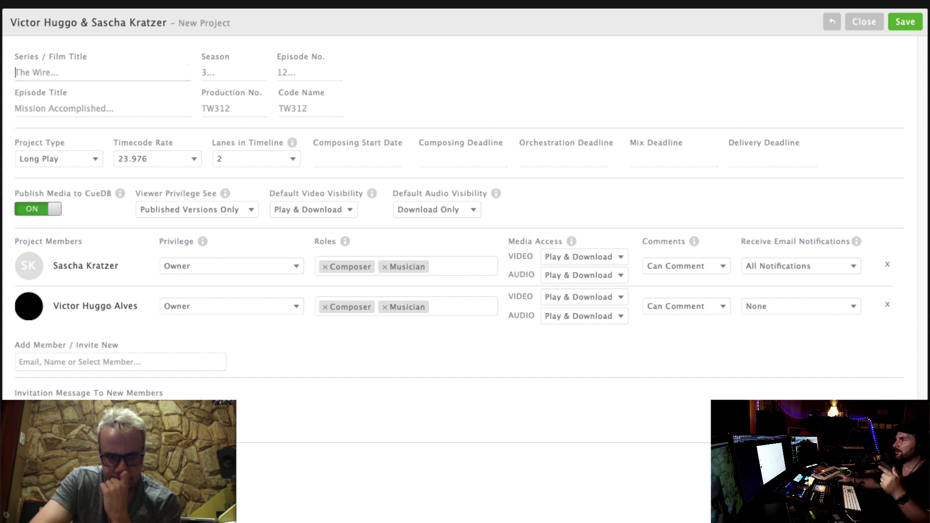
Step: Open the project settings of E O CORONA VIRUS and choose Long Play as the project type
{"action": "left_click", "coordinate": [833, 22]}
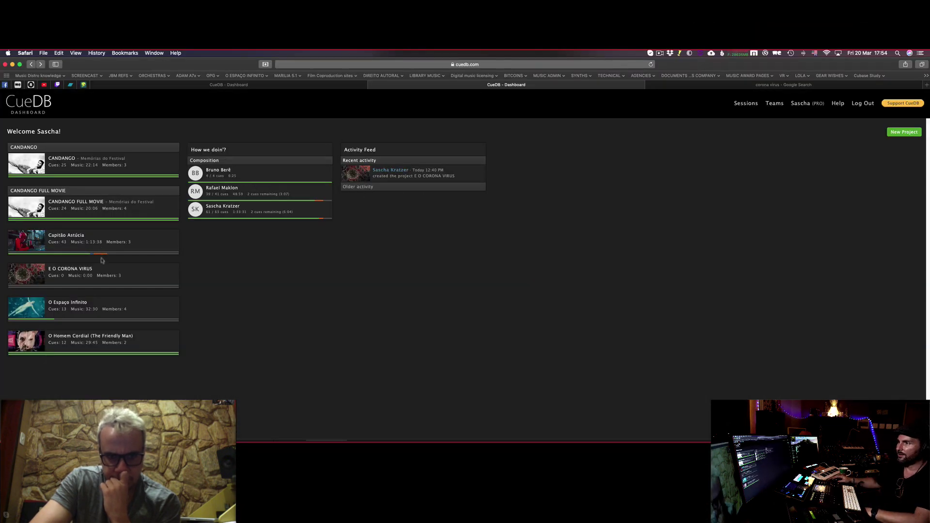
{"action": "left_click", "coordinate": [103, 268]}
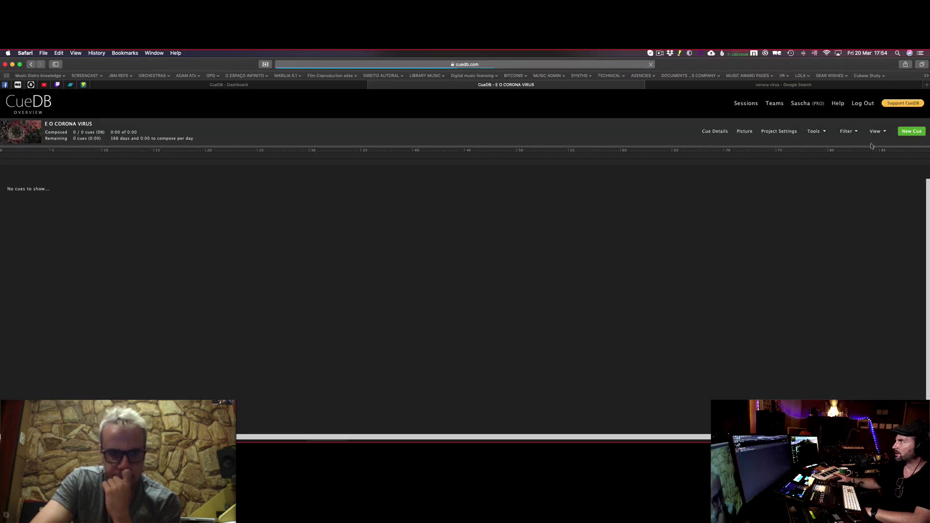
{"action": "left_click", "coordinate": [782, 131]}
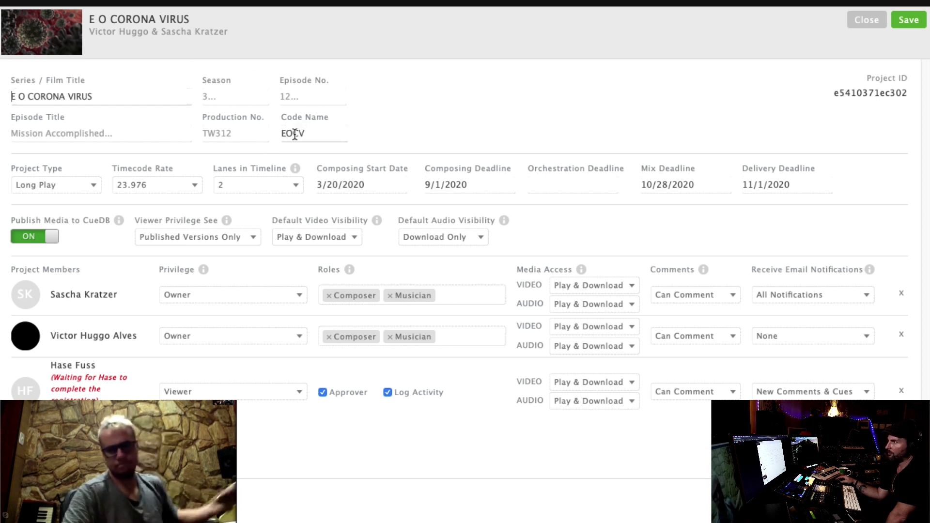
{"action": "left_click", "coordinate": [74, 185]}
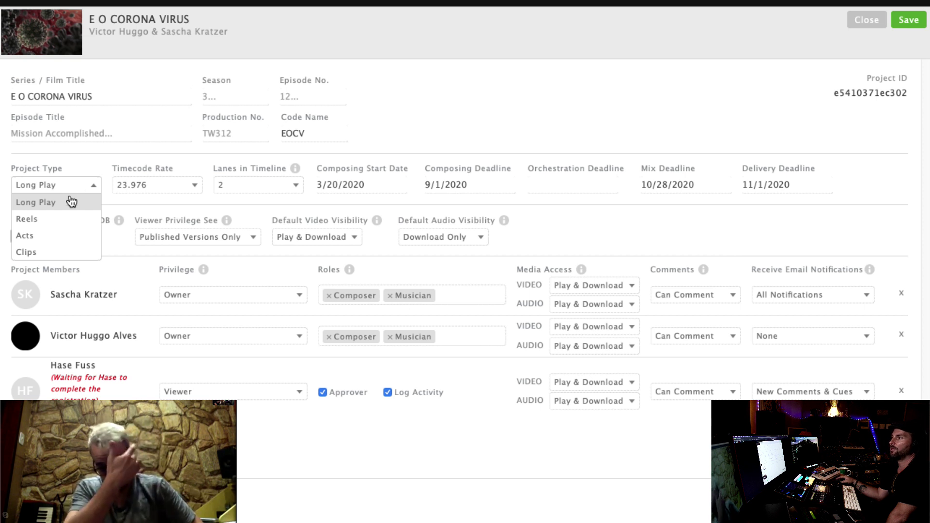
{"action": "left_click", "coordinate": [71, 201]}
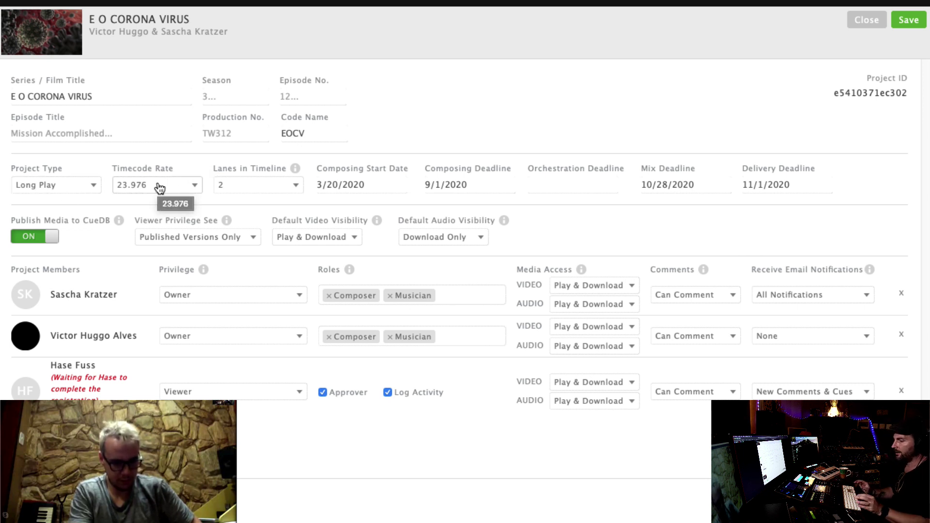
Step: Switch to Logic Pro X and view the whole film timeline with the playhead returned to the project start
{"action": "key", "text": "super+Tab"}
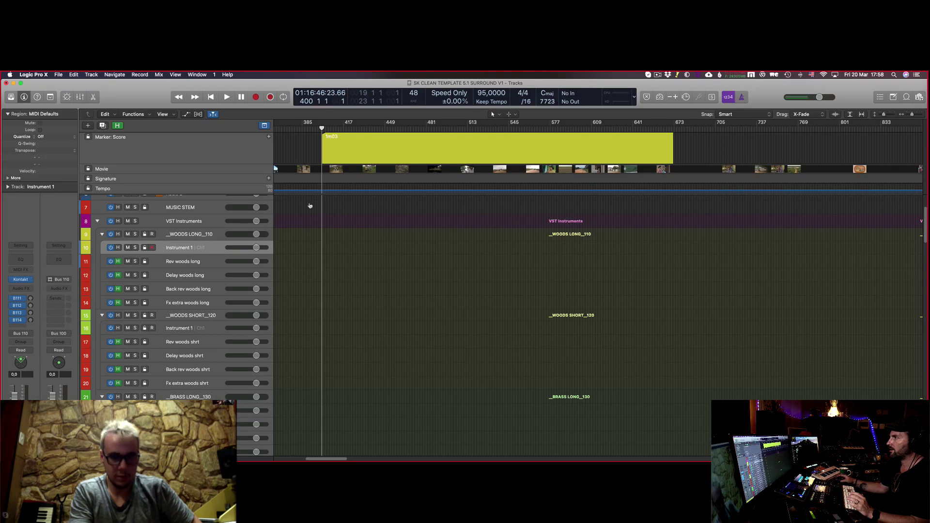
{"action": "key", "text": "z"}
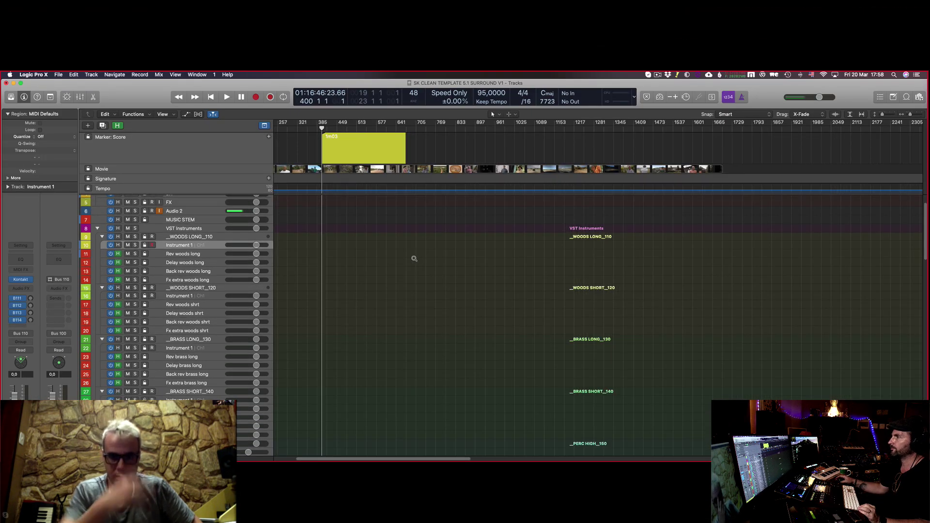
{"action": "key", "text": "Return"}
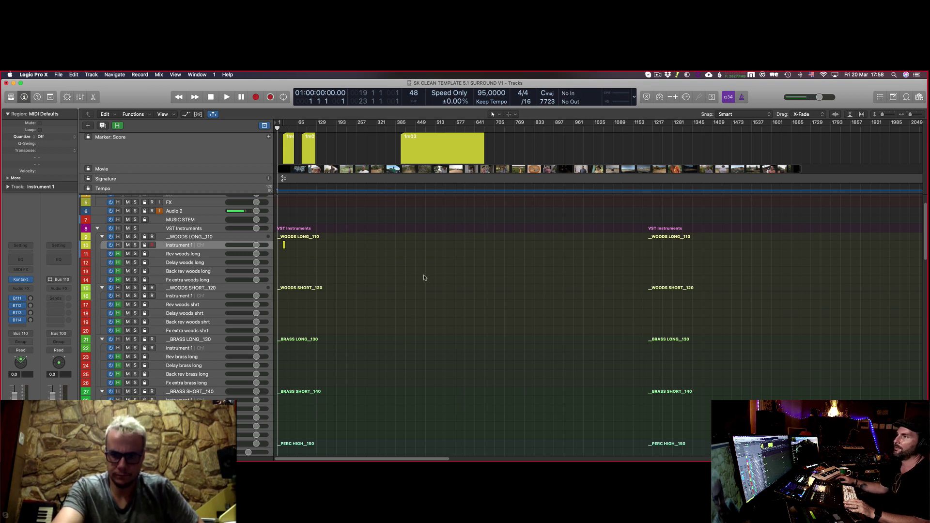
{"action": "key", "text": "alt+y"}
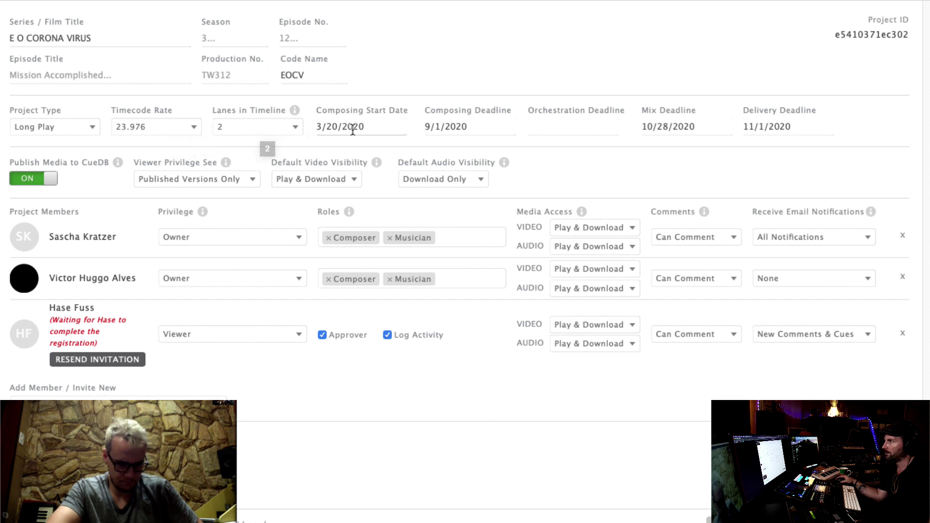
Step: Examine the calendars of the composing start date, composing deadline, mix deadline and delivery deadline without changing the dates
{"action": "left_click", "coordinate": [377, 129]}
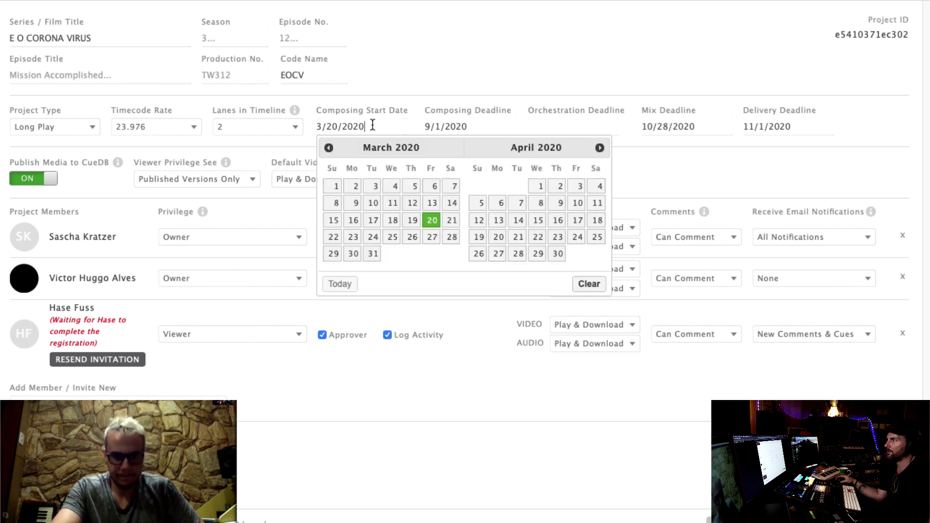
{"action": "left_click", "coordinate": [416, 58]}
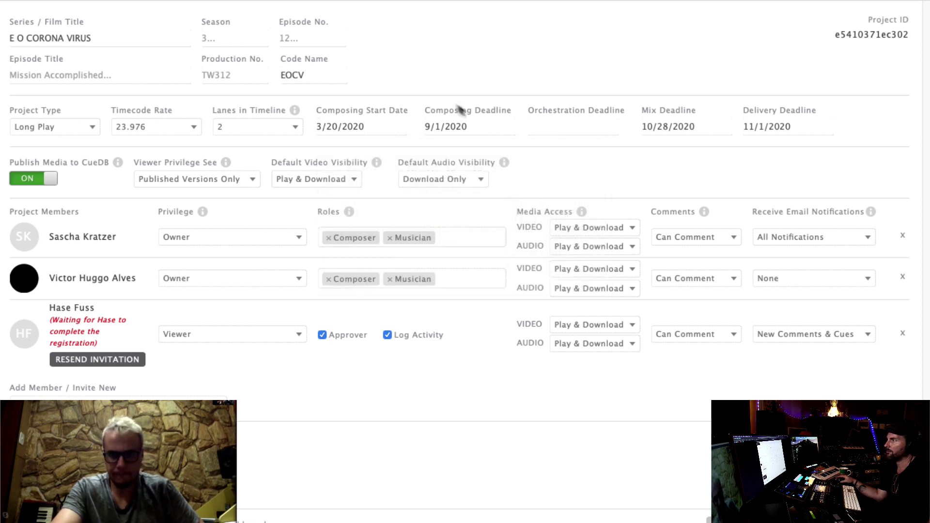
{"action": "left_click", "coordinate": [446, 126]}
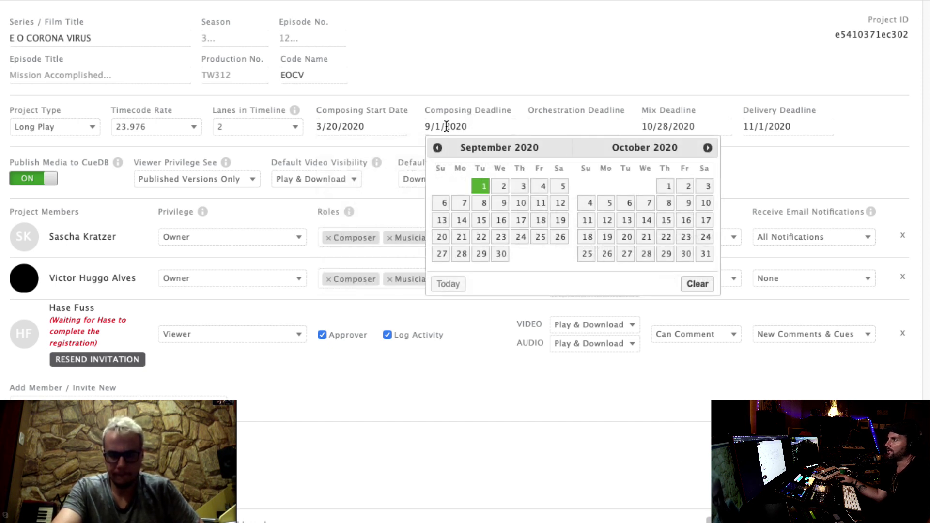
{"action": "left_click", "coordinate": [527, 76]}
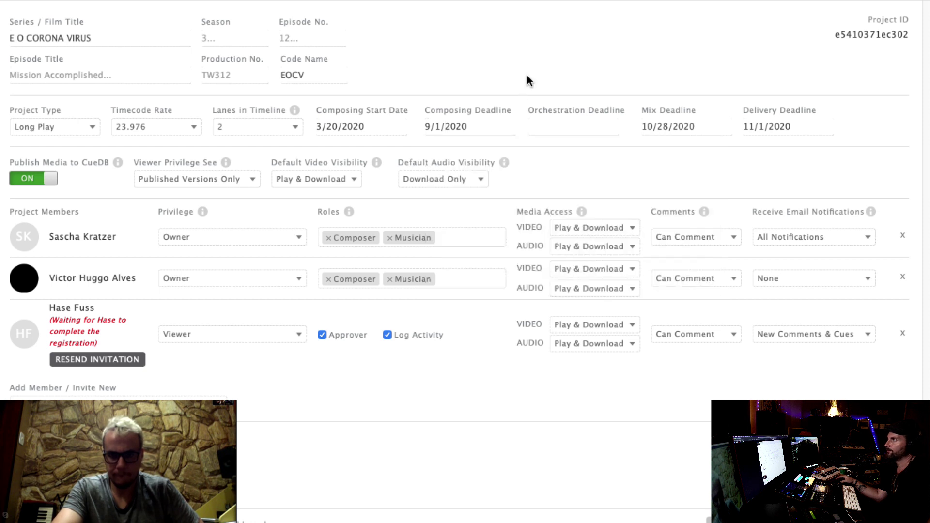
{"action": "left_click", "coordinate": [651, 125]}
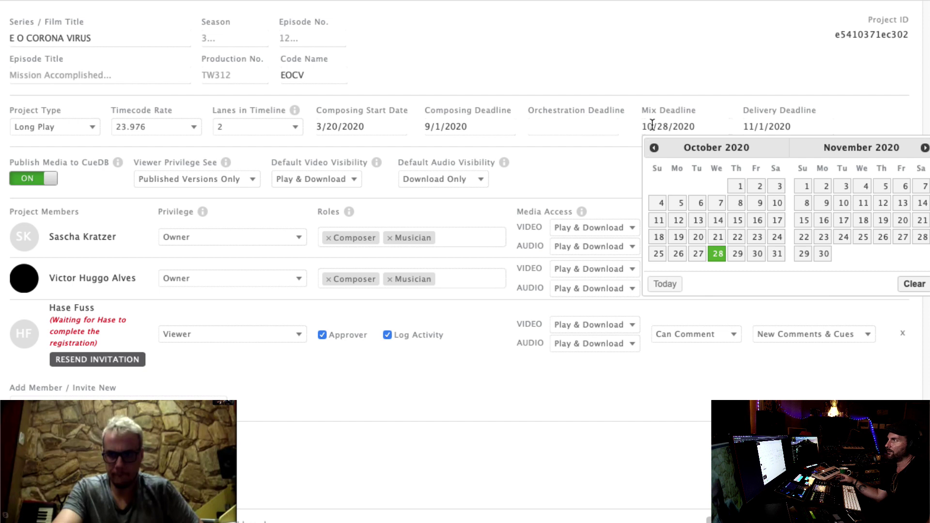
{"action": "left_click", "coordinate": [644, 16]}
{"action": "left_click", "coordinate": [770, 121]}
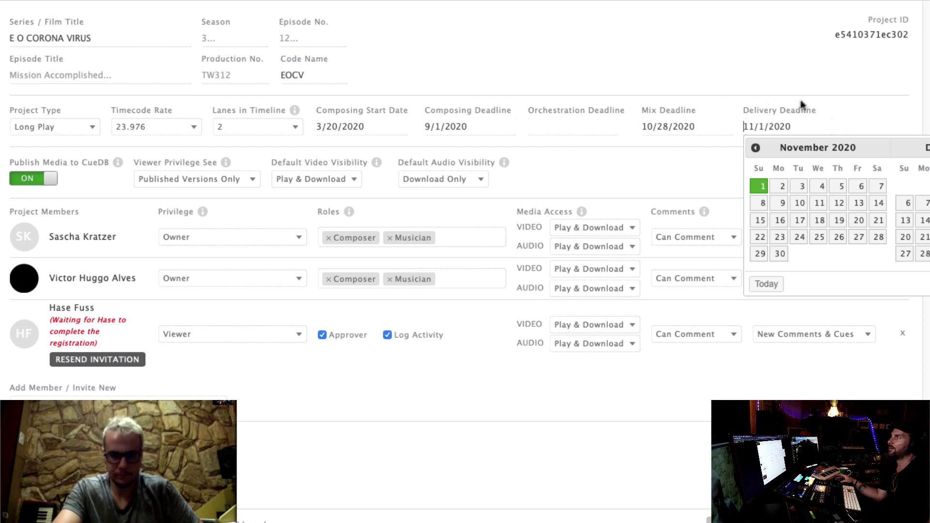
{"action": "left_click", "coordinate": [609, 27]}
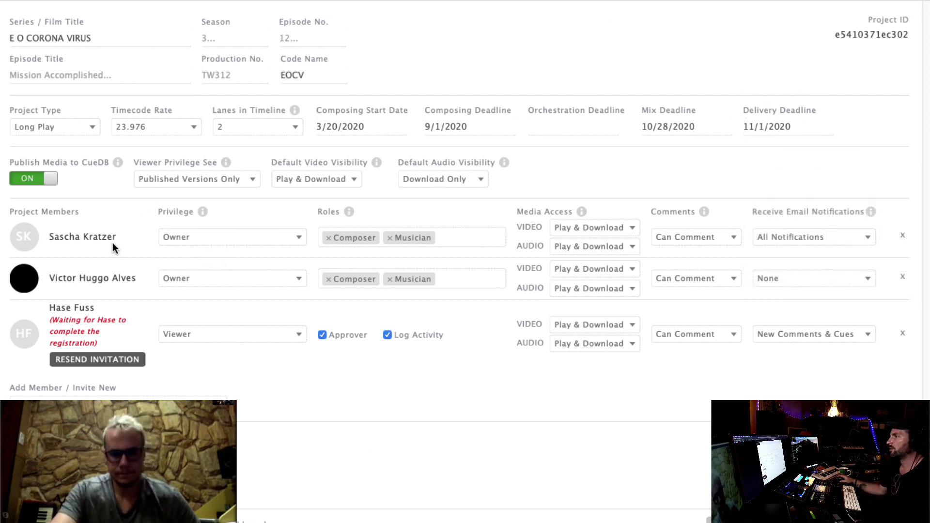
Step: Review the privilege levels available to the first project owner and the roles available to both owners
{"action": "left_click", "coordinate": [203, 238]}
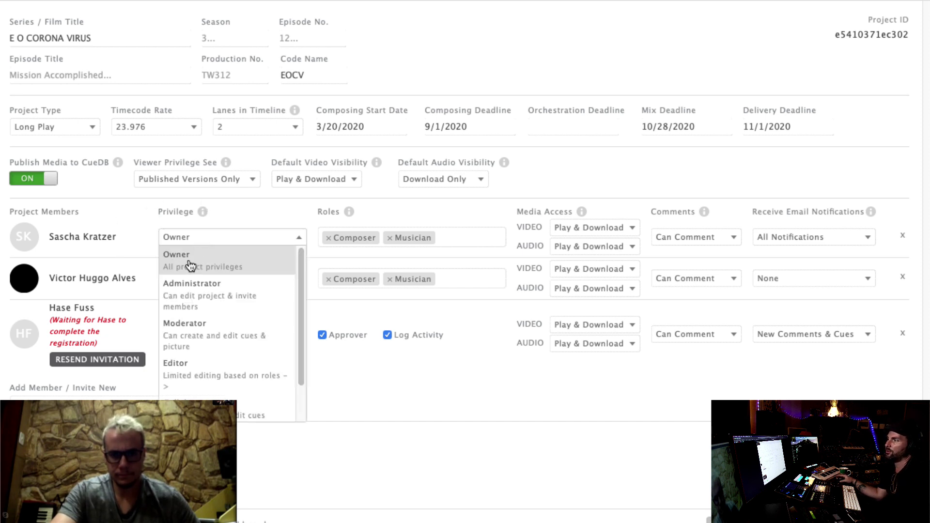
{"action": "left_click", "coordinate": [272, 202]}
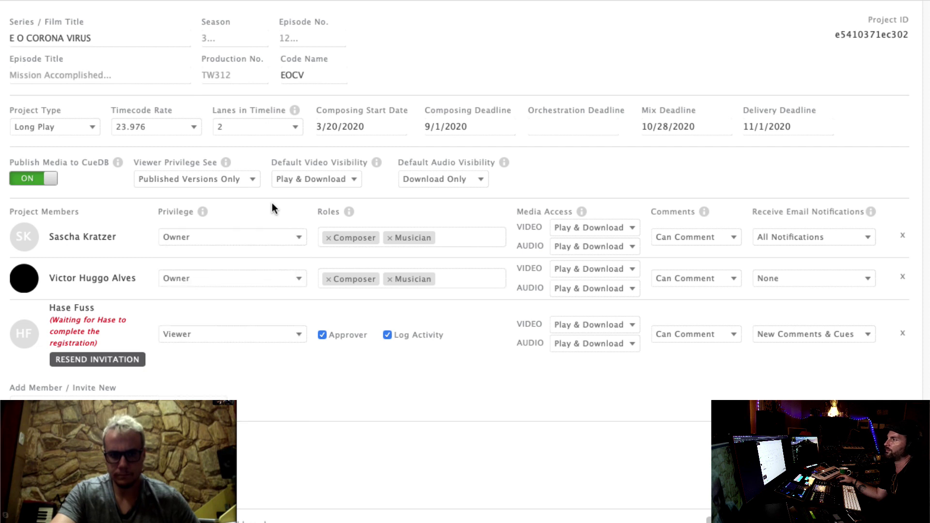
{"action": "left_click", "coordinate": [346, 245]}
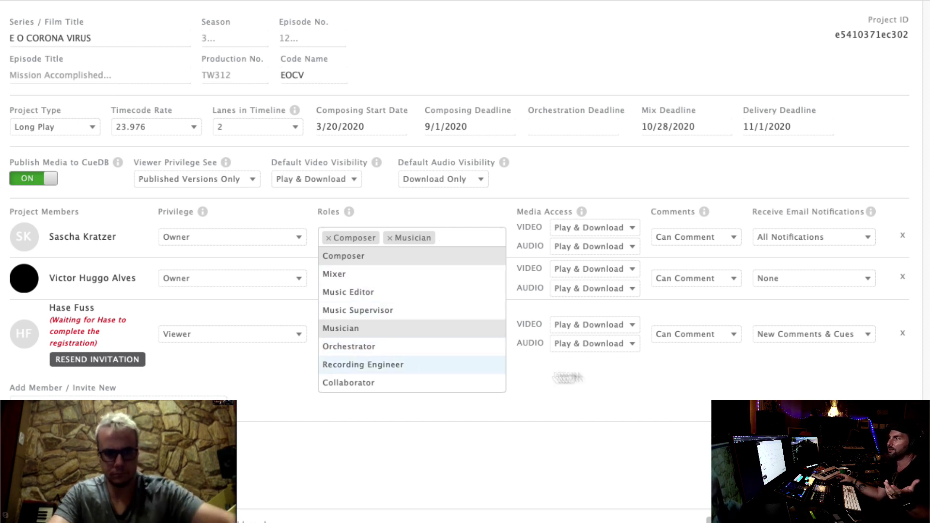
{"action": "left_click", "coordinate": [606, 369]}
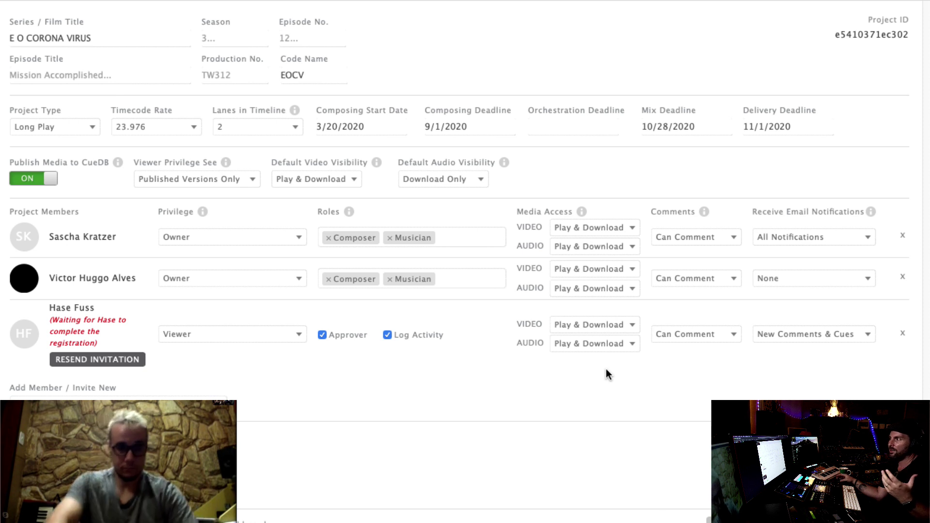
{"action": "left_click", "coordinate": [454, 277]}
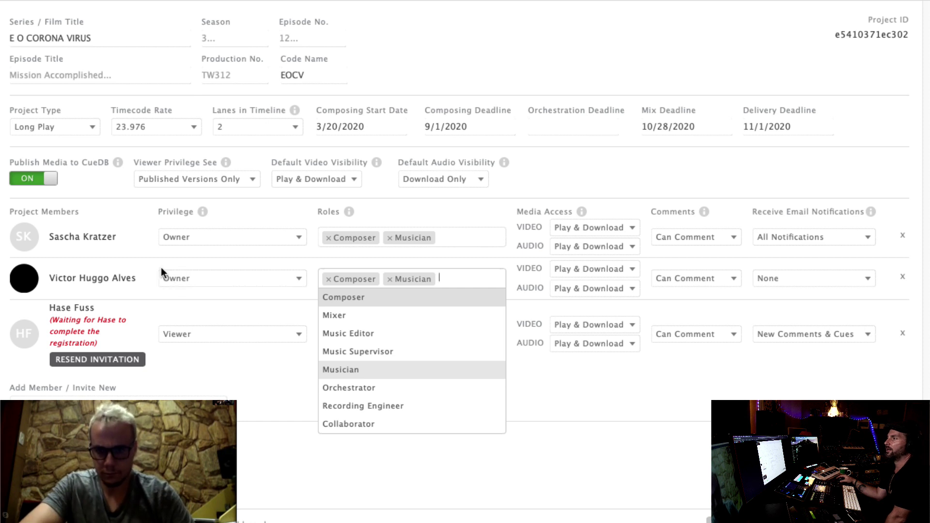
{"action": "left_click", "coordinate": [176, 306]}
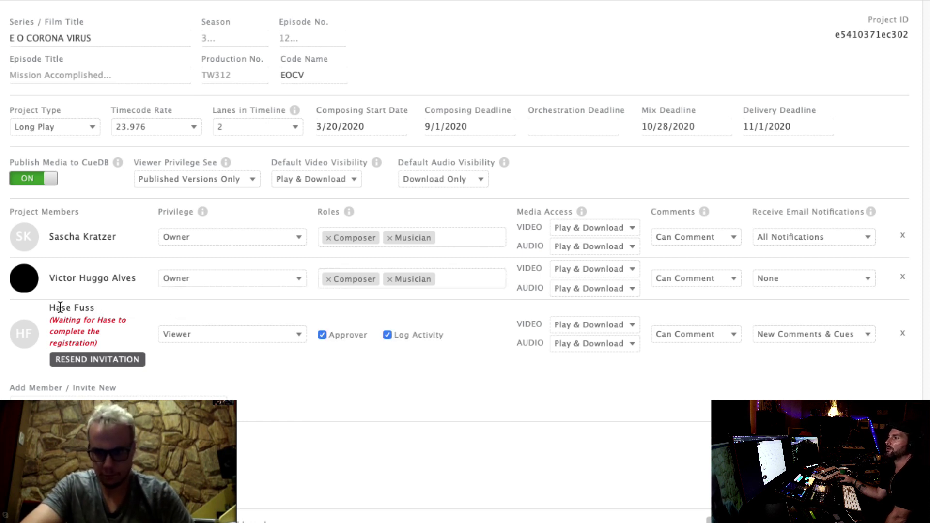
Step: Check the privilege options of the invited viewer, keep Viewer, and save the project settings
{"action": "mouse_move", "coordinate": [78, 310]}
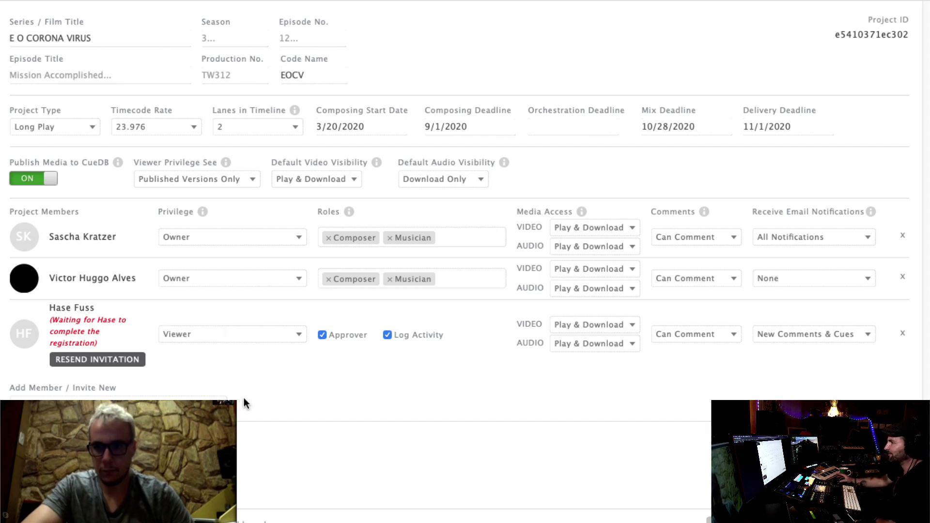
{"action": "left_click", "coordinate": [174, 336]}
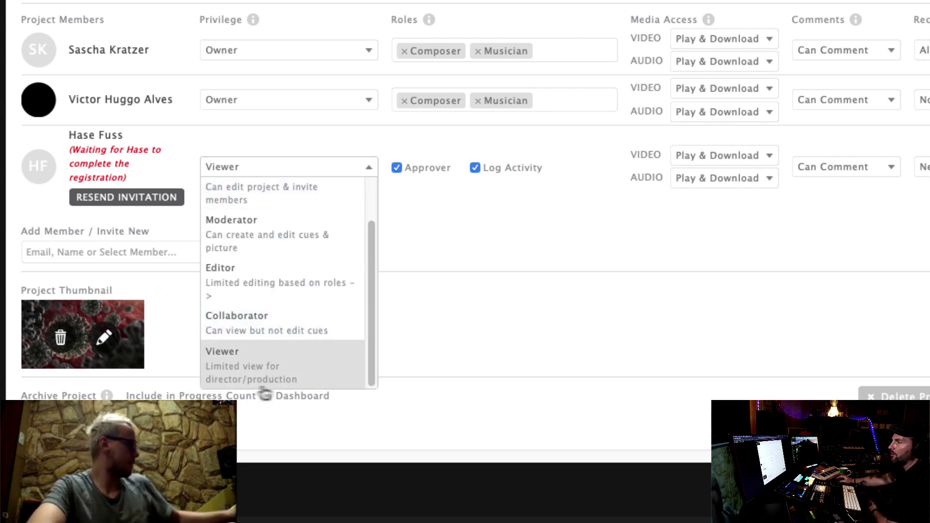
{"action": "left_click", "coordinate": [457, 335]}
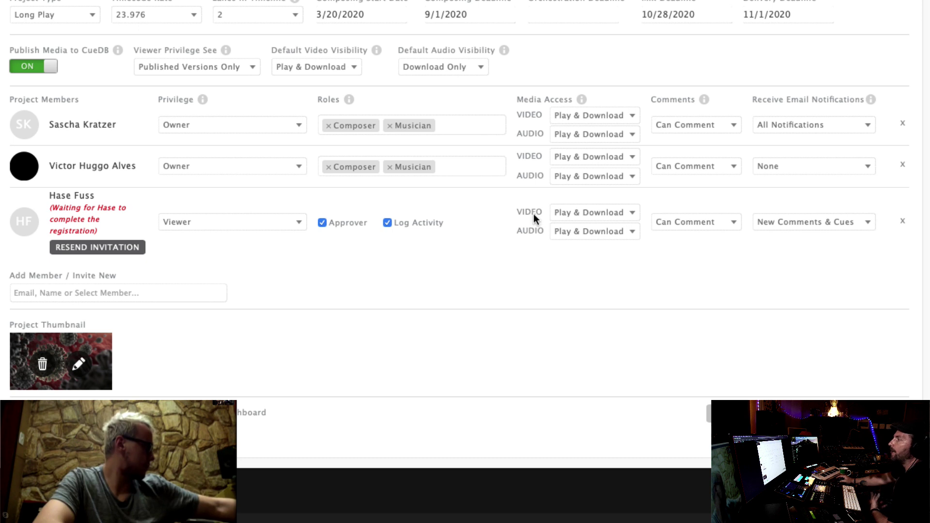
{"action": "scroll", "coordinate": [539, 229], "scroll_direction": "up", "scroll_amount": 3}
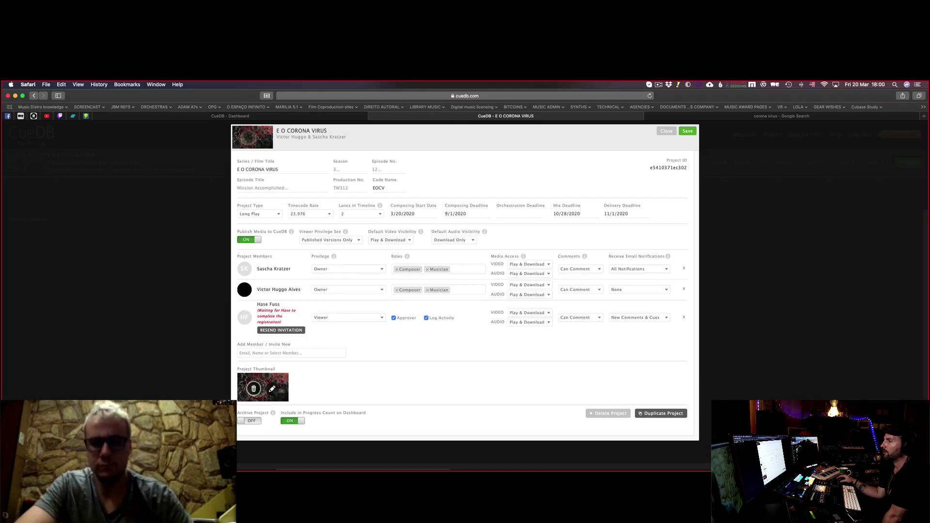
{"action": "left_click", "coordinate": [687, 132]}
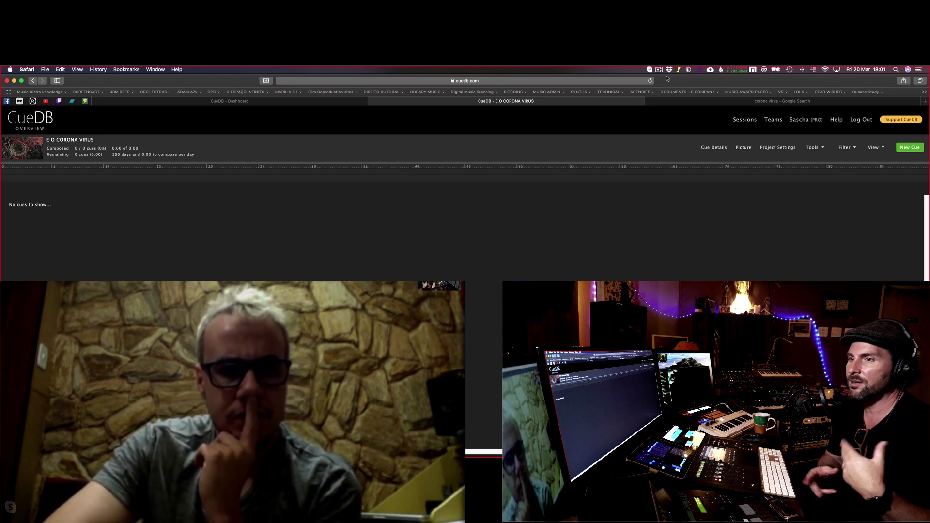
Step: Switch to Logic Pro X and place the playhead at the start of the 1m01 marker to get its timecode
{"action": "key", "text": "super+Tab"}
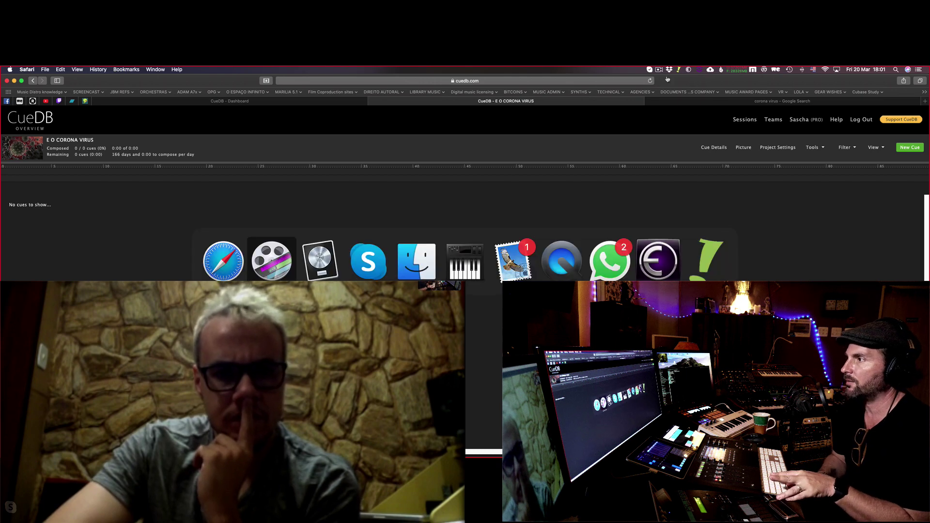
{"action": "key", "text": "super+Tab"}
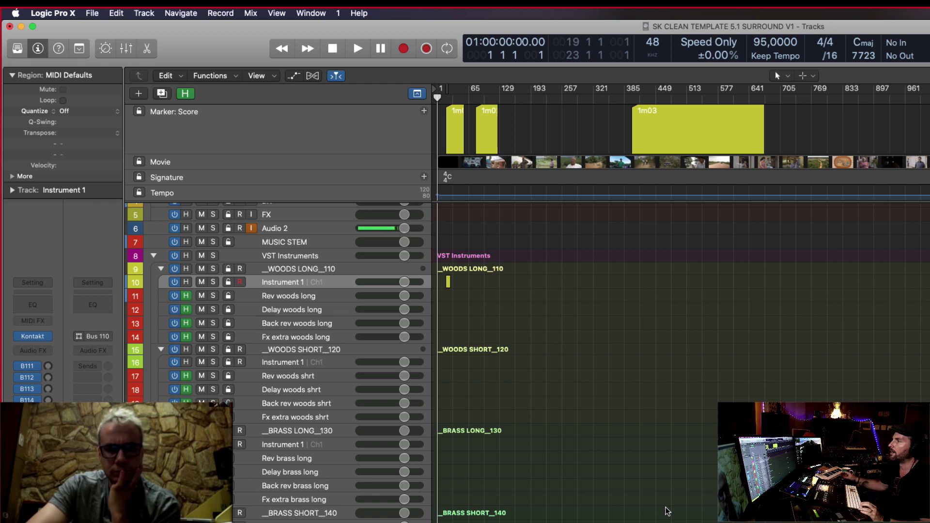
{"action": "left_click", "coordinate": [595, 411], "text": "ctrl+alt"}
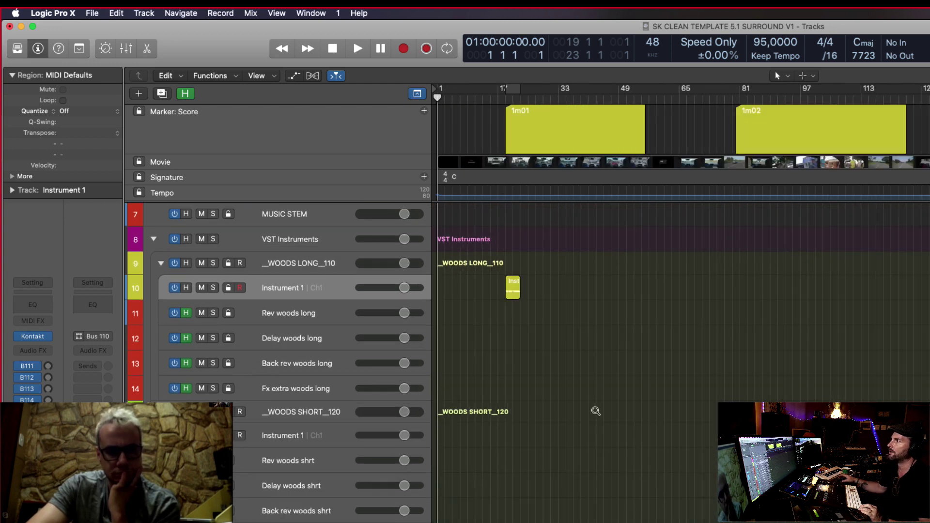
{"action": "left_click", "coordinate": [591, 303], "text": "ctrl+alt"}
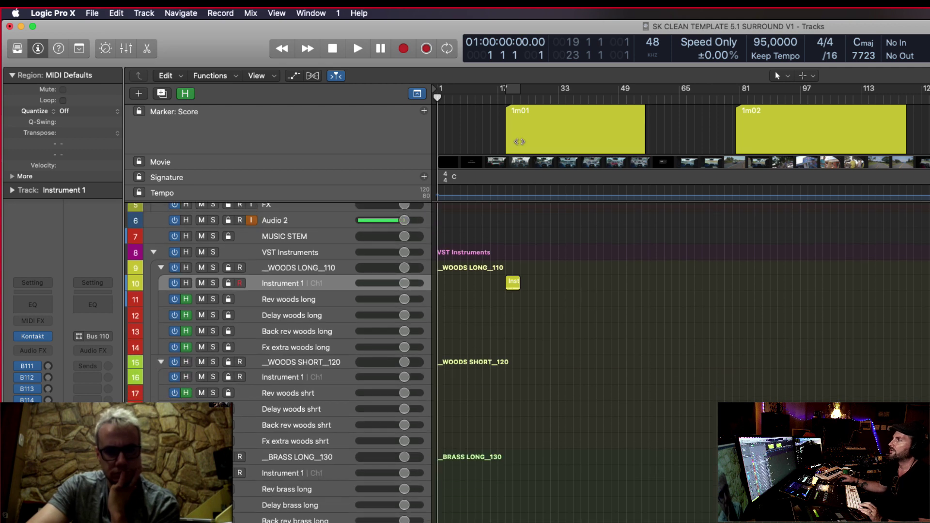
{"action": "left_click", "coordinate": [509, 120]}
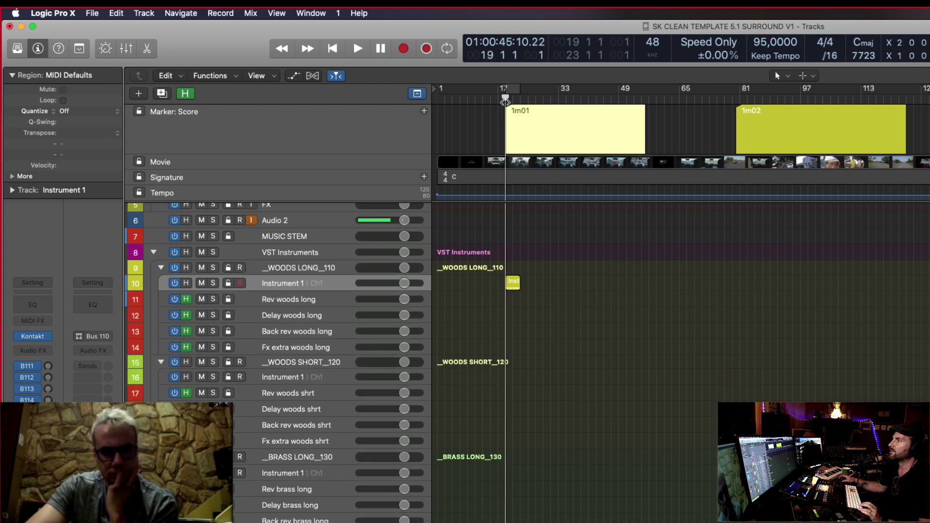
{"action": "left_click", "coordinate": [509, 120]}
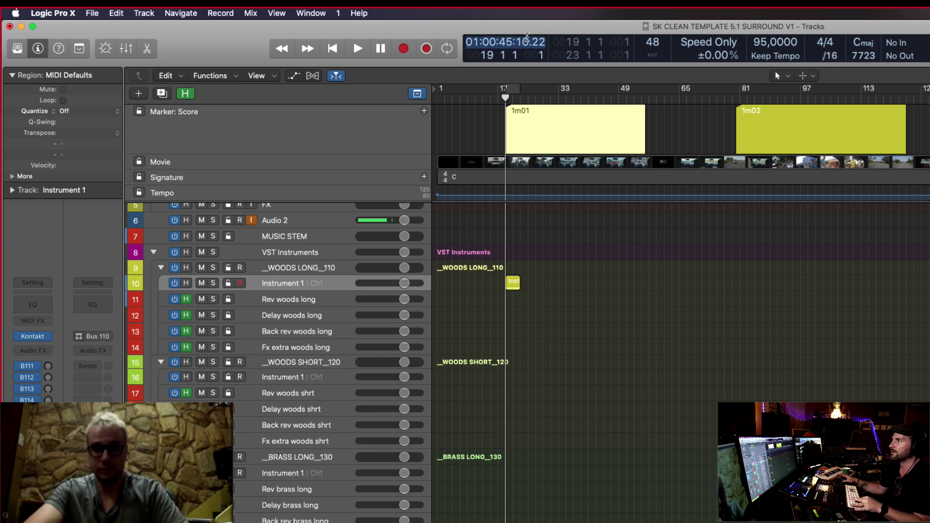
{"action": "left_click", "coordinate": [621, 287]}
Step: Switch to CueDB and create a new cue numbered 1m01 with the title "Abertura filme", keeping its status To Write
{"action": "key", "text": "super+Tab"}
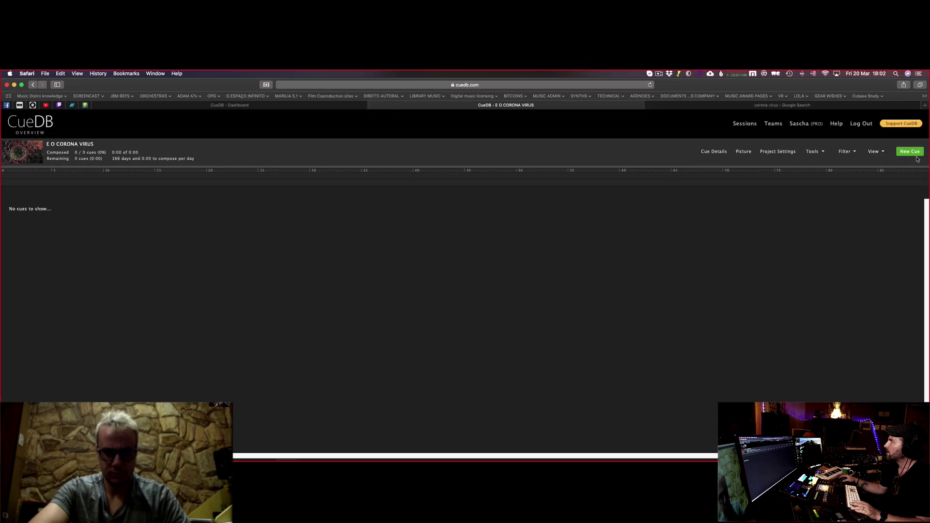
{"action": "left_click", "coordinate": [908, 153]}
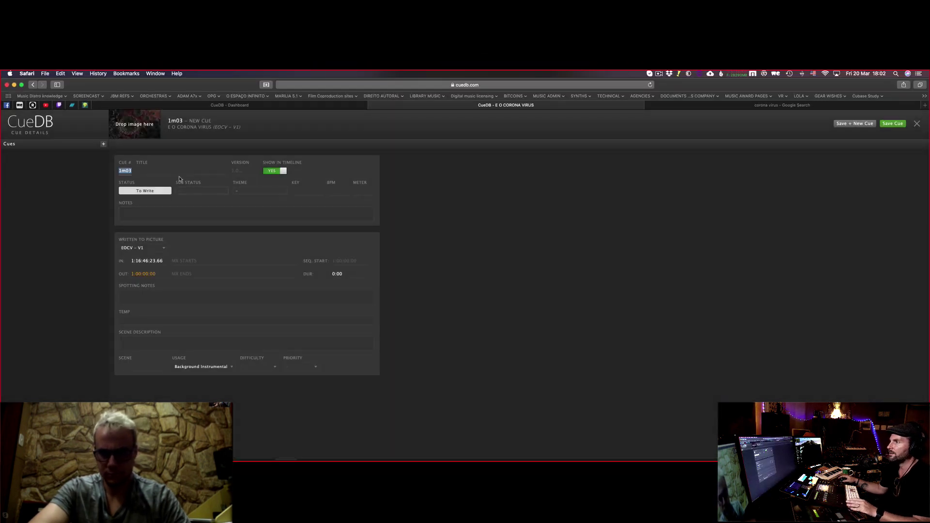
{"action": "left_click", "coordinate": [180, 128]}
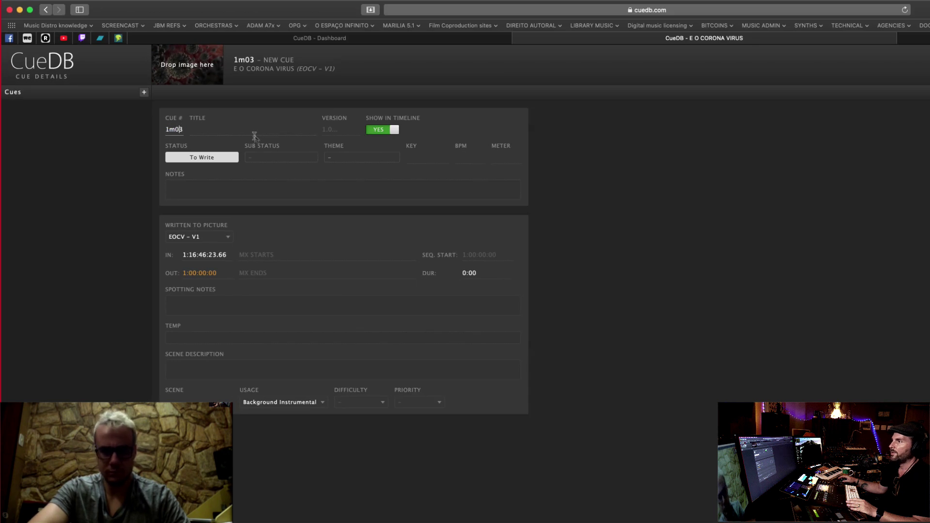
{"action": "key", "text": "Tab"}
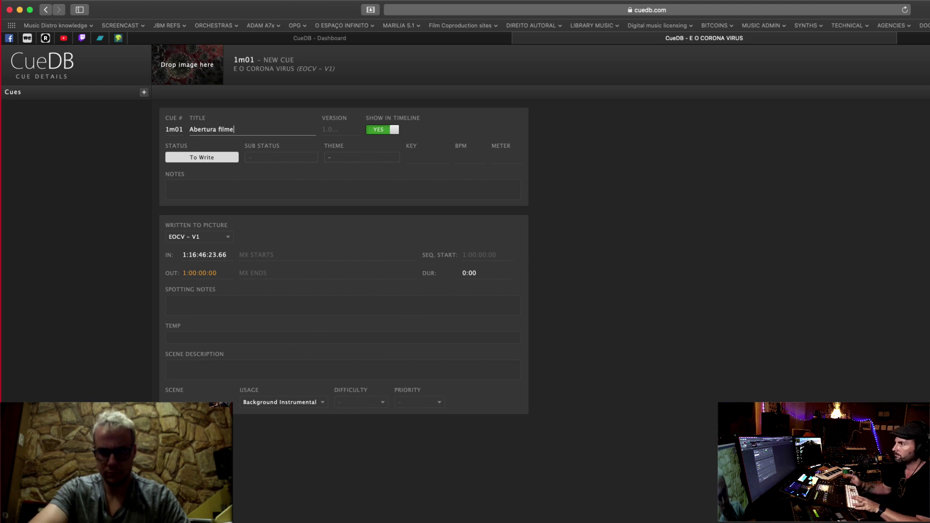
{"action": "left_click", "coordinate": [235, 157]}
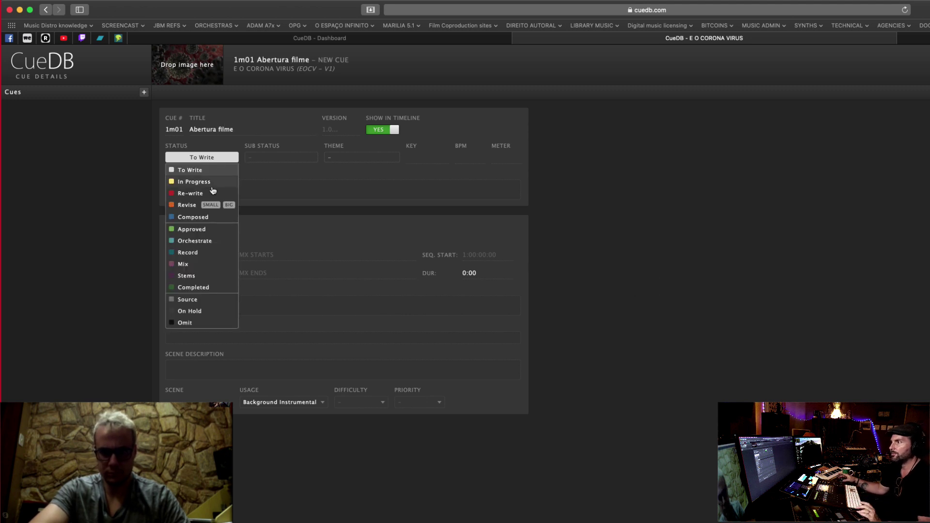
{"action": "left_click", "coordinate": [284, 176]}
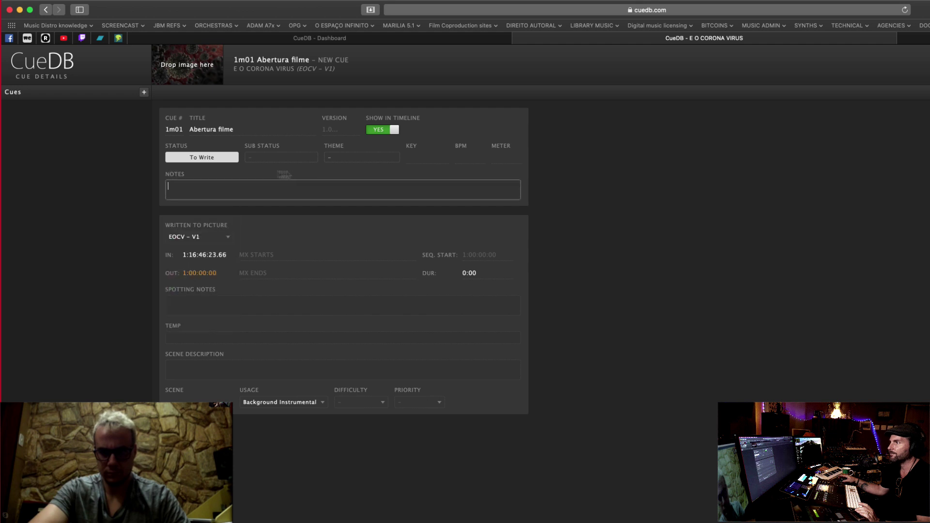
Step: Copy the timecode at the end of the 1m01 marker in Logic Pro X and set the cue's Out time to 1:02:18:19.32 in CueDB
{"action": "left_click", "coordinate": [213, 253]}
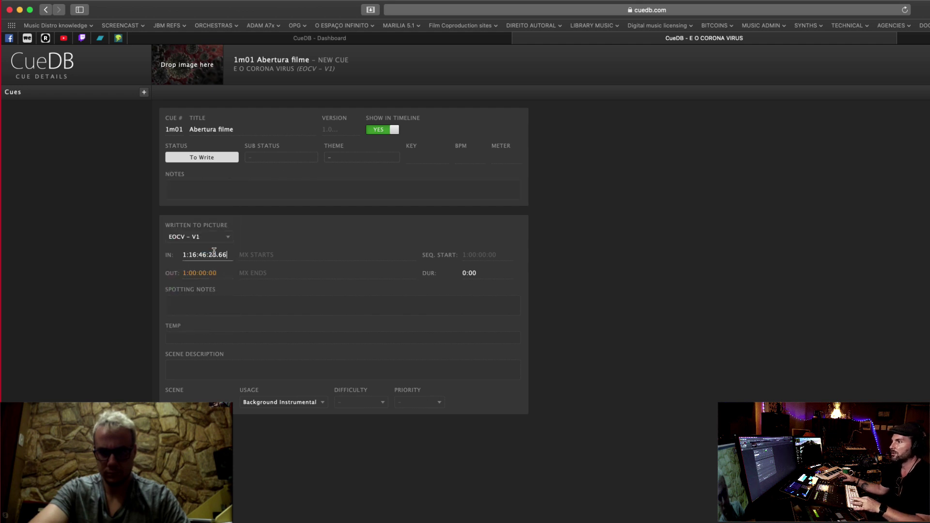
{"action": "key", "text": "super+Tab"}
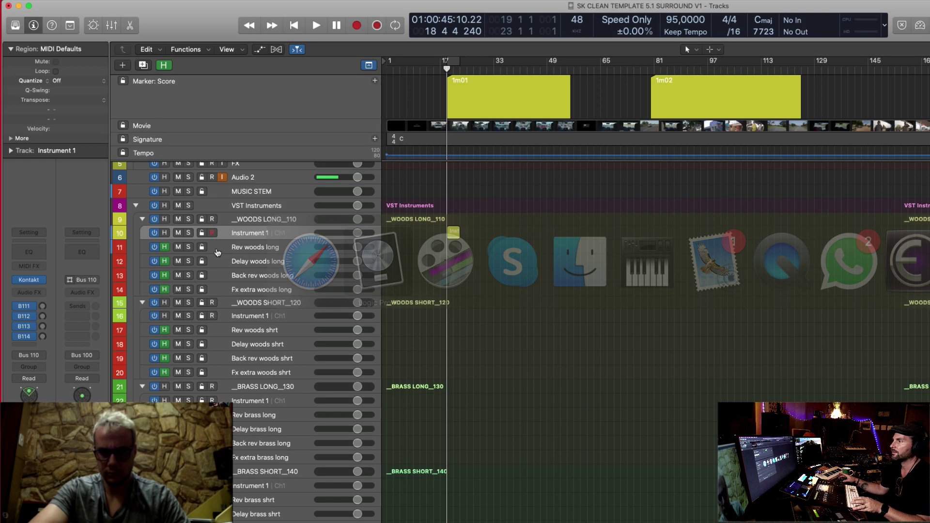
{"action": "left_click", "coordinate": [555, 100]}
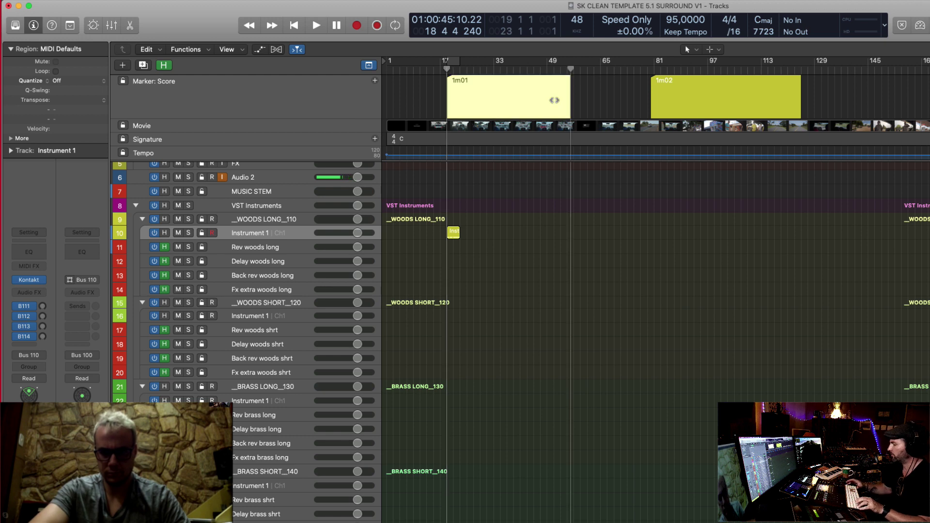
{"action": "double_click", "coordinate": [451, 20]}
{"action": "key", "text": "super+c"}
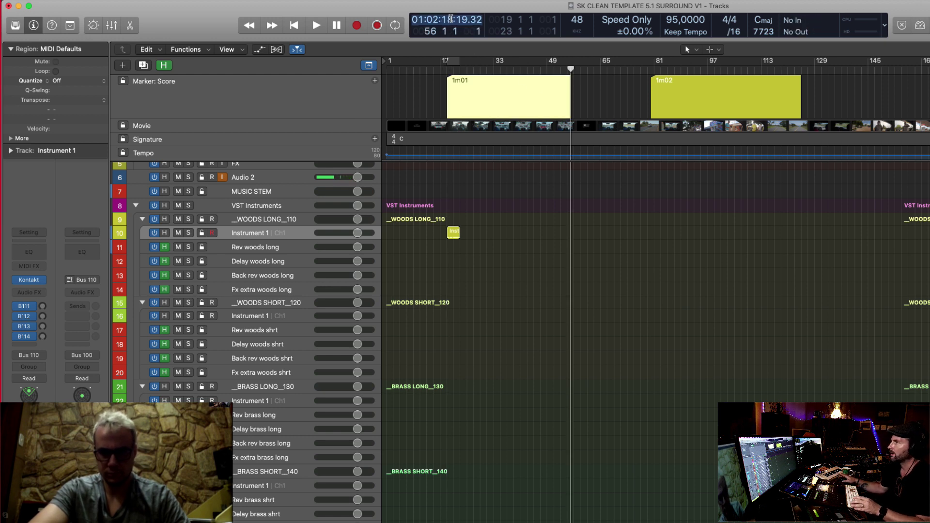
{"action": "key", "text": "super+Tab"}
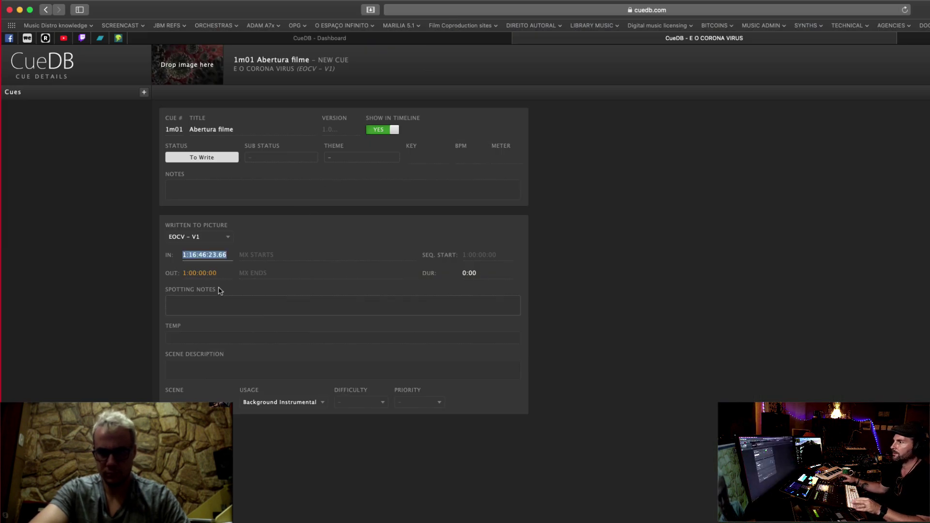
{"action": "left_click", "coordinate": [217, 271]}
{"action": "key", "text": "super+v"}
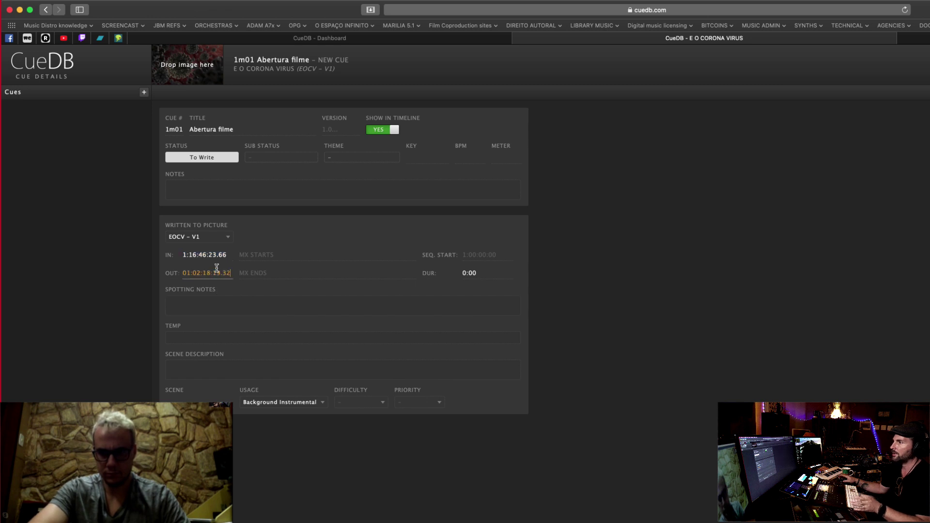
{"action": "left_click", "coordinate": [357, 297]}
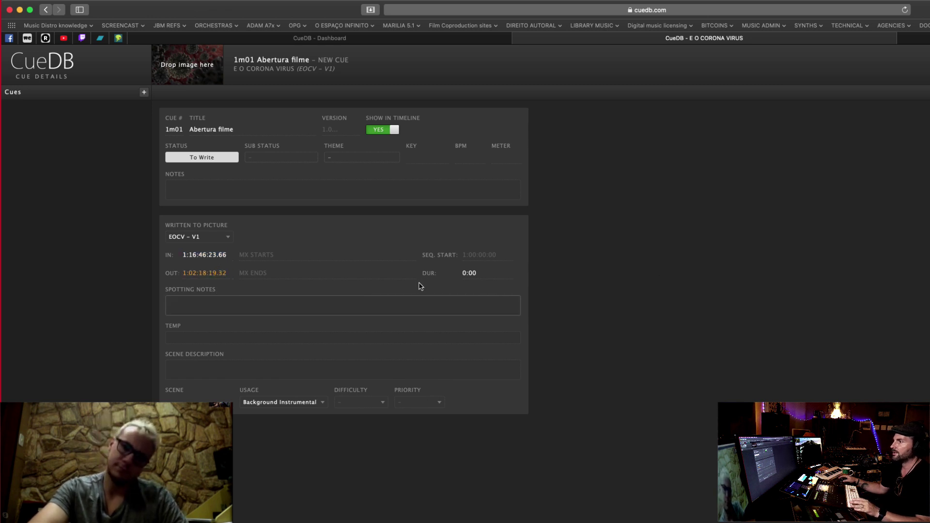
Step: Copy the timecode at the start of the 1m01 marker in Logic Pro X and set the cue's In time to 1:00:45:10.22 in CueDB
{"action": "key", "text": "super+Tab"}
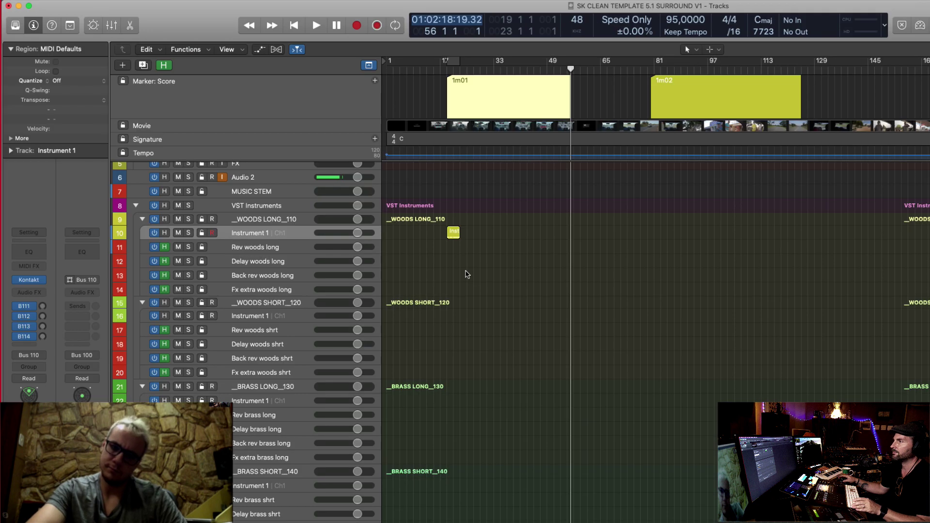
{"action": "key", "text": "alt+comma"}
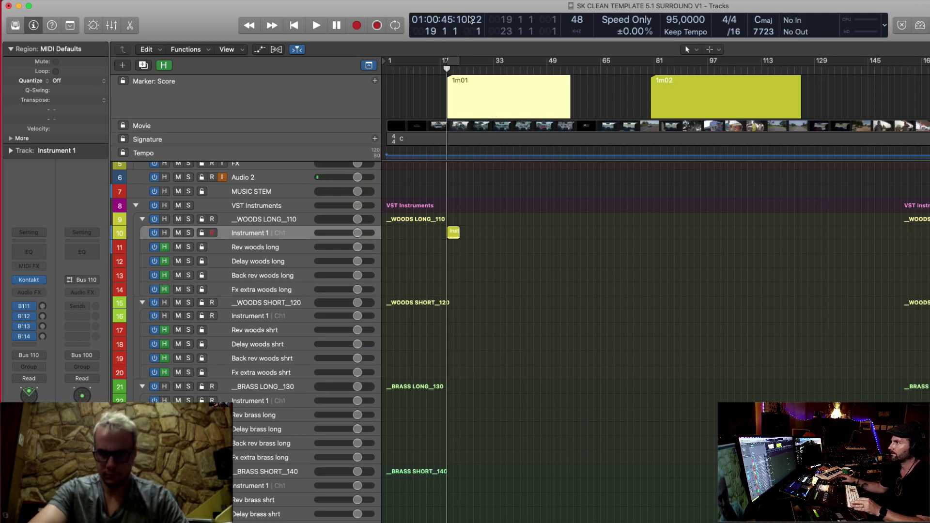
{"action": "double_click", "coordinate": [470, 18]}
{"action": "key", "text": "super+c"}
{"action": "key", "text": "super+Tab"}
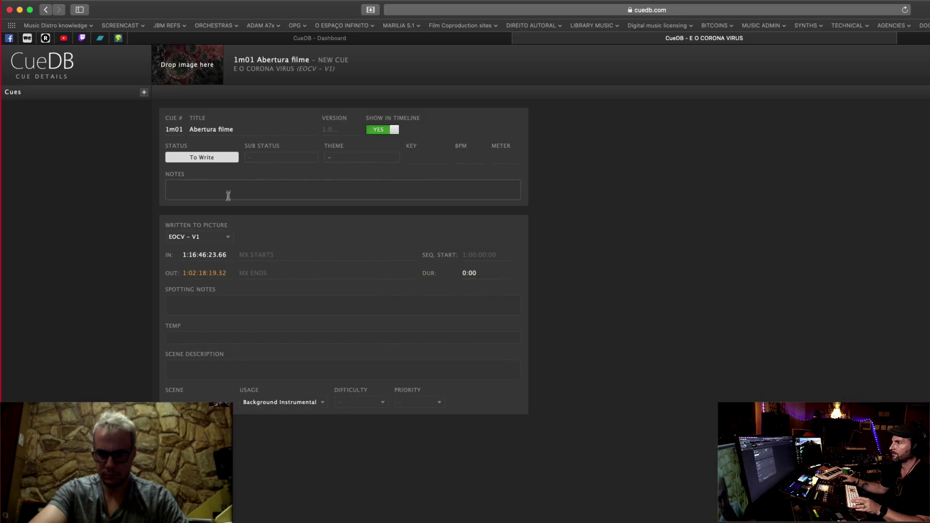
{"action": "triple_click", "coordinate": [225, 253]}
{"action": "key", "text": "super+v"}
{"action": "key", "text": "Return"}
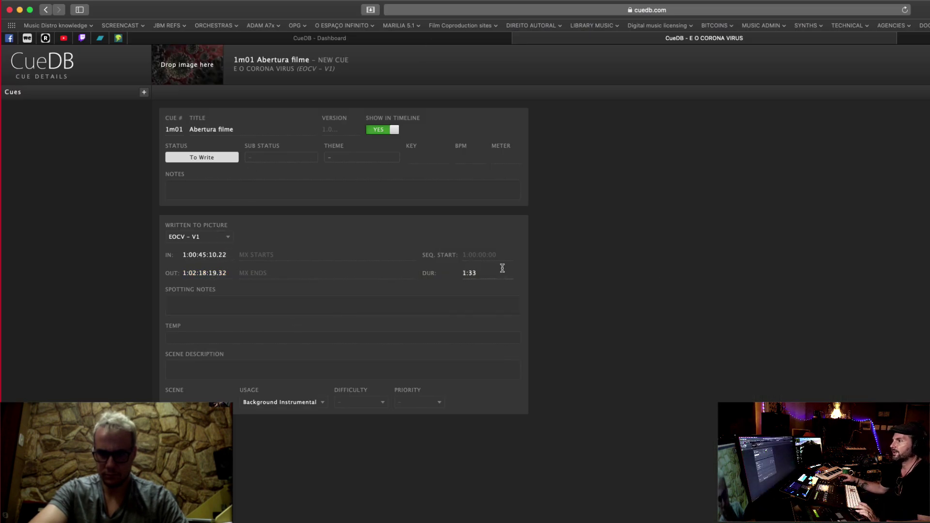
Step: Enter the spotting notes "imagino cordas com voz" and a scene description of the named character "andando na rua"
{"action": "left_click", "coordinate": [231, 310]}
{"action": "type", "text": "Imagino "}
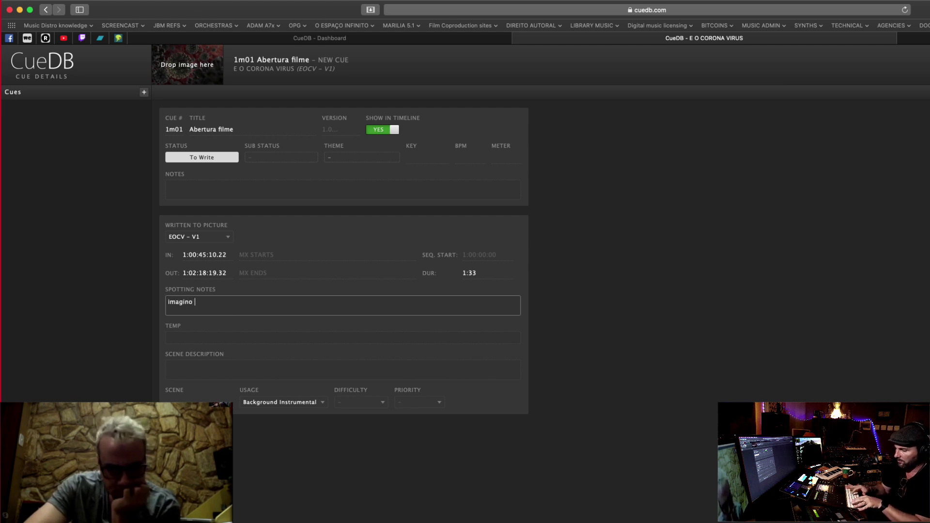
{"action": "type", "text": "cordas com voz"}
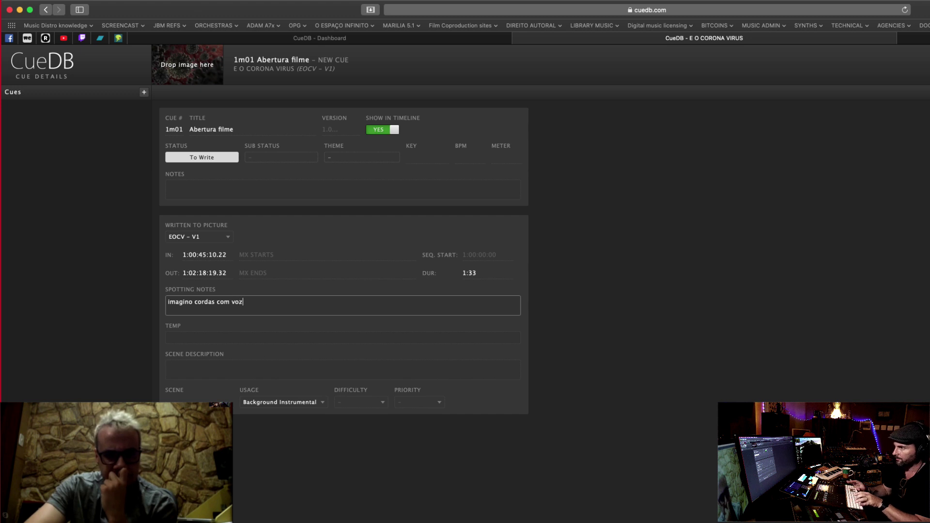
{"action": "left_click", "coordinate": [197, 367]}
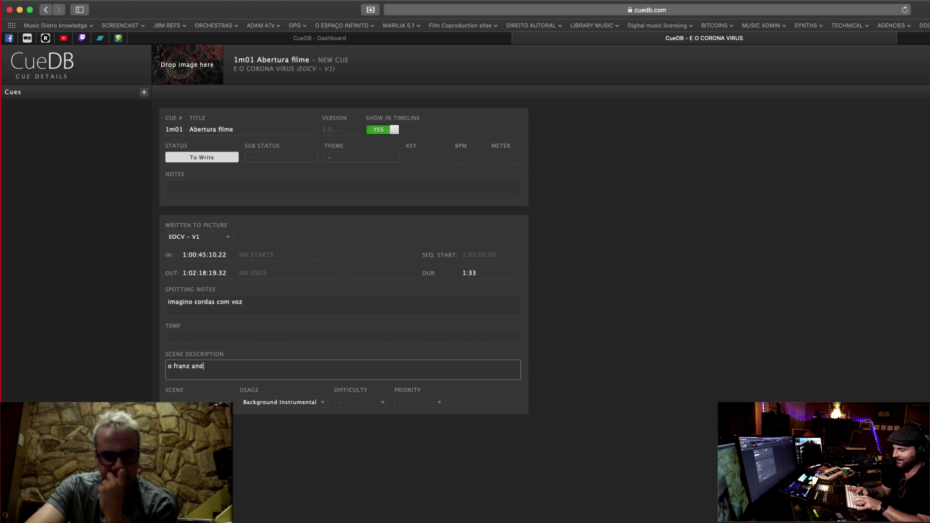
{"action": "type", "text": "o na rua"}
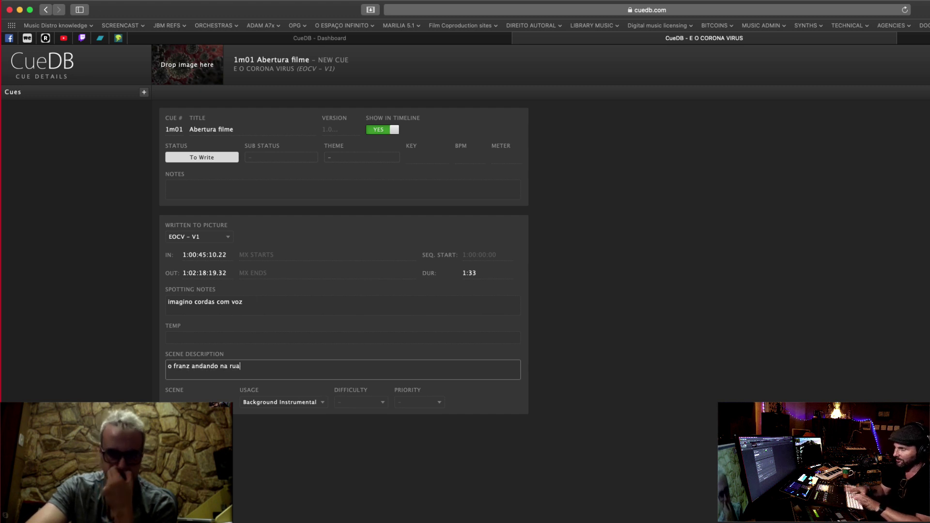
Step: Set the cue's usage to Main Title and save the cue
{"action": "left_click", "coordinate": [326, 403]}
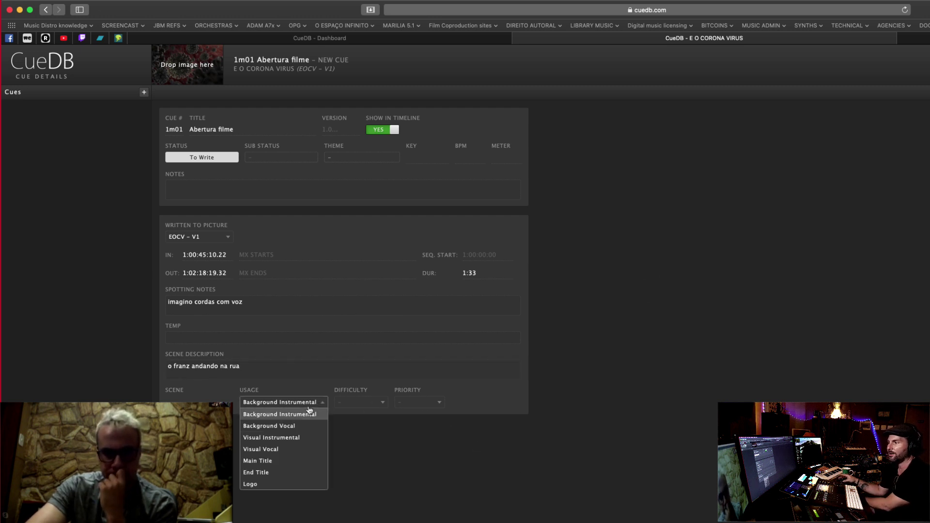
{"action": "left_click", "coordinate": [269, 463]}
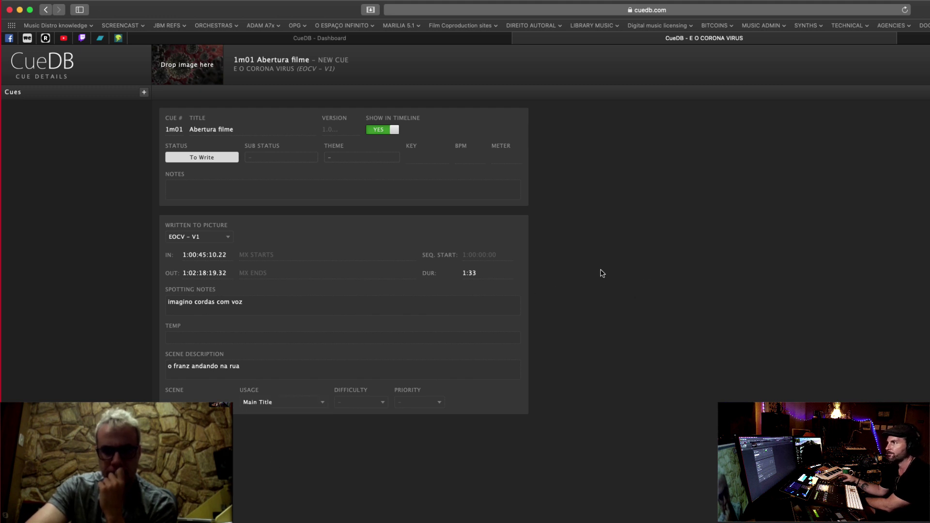
{"action": "left_click", "coordinate": [897, 109]}
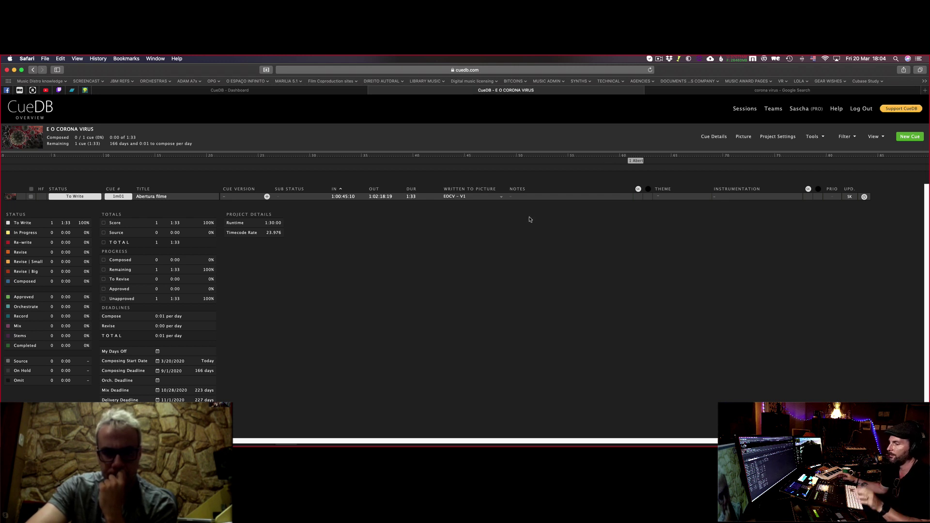
Step: Switch to Logic Pro X and copy the Instrument 1 region end to end until nine regions fill most of the original 1m01 span
{"action": "key", "text": "super+Tab"}
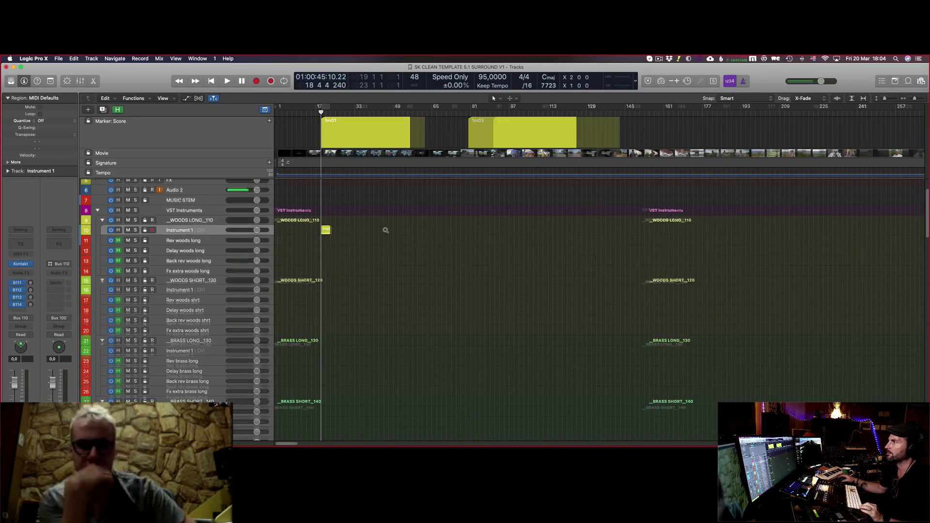
{"action": "scroll", "coordinate": [386, 231], "scroll_direction": "up", "scroll_amount": 3}
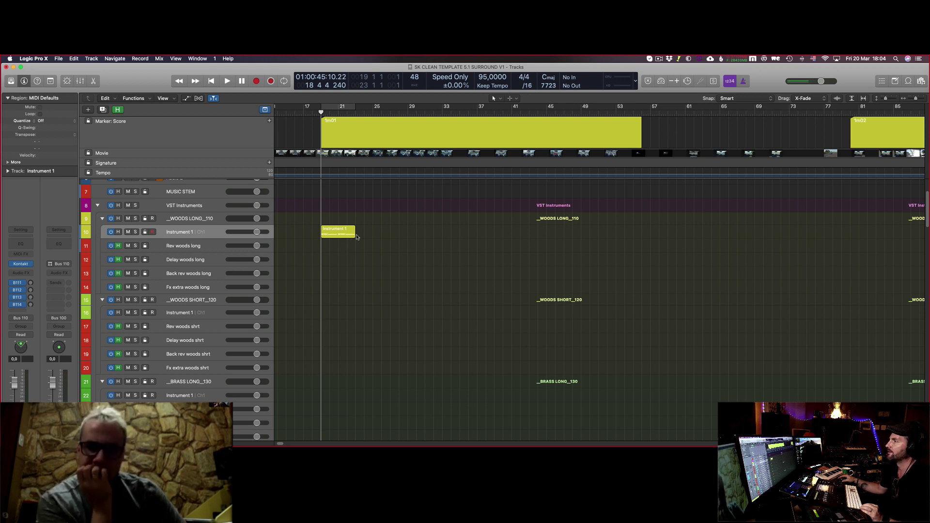
{"action": "left_click_drag", "start_coordinate": [342, 234], "coordinate": [416, 235]}
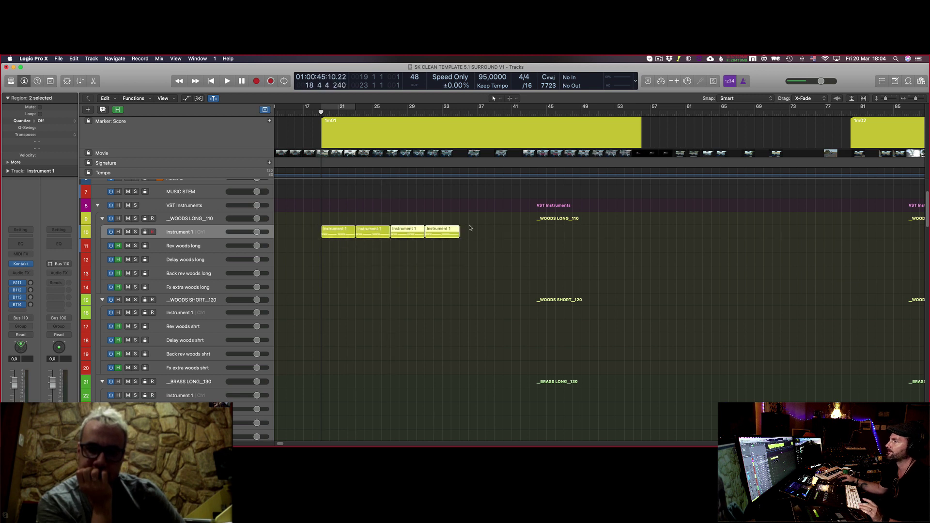
{"action": "left_click_drag", "start_coordinate": [348, 213], "coordinate": [441, 235]}
{"action": "left_click_drag", "start_coordinate": [343, 228], "coordinate": [482, 233]}
{"action": "left_click", "coordinate": [582, 231]}
{"action": "left_click_drag", "start_coordinate": [582, 231], "coordinate": [616, 232]}
Step: Turn on a cycle range from bar 19 to bar 55 and make the Movie track taller
{"action": "left_click", "coordinate": [356, 106]}
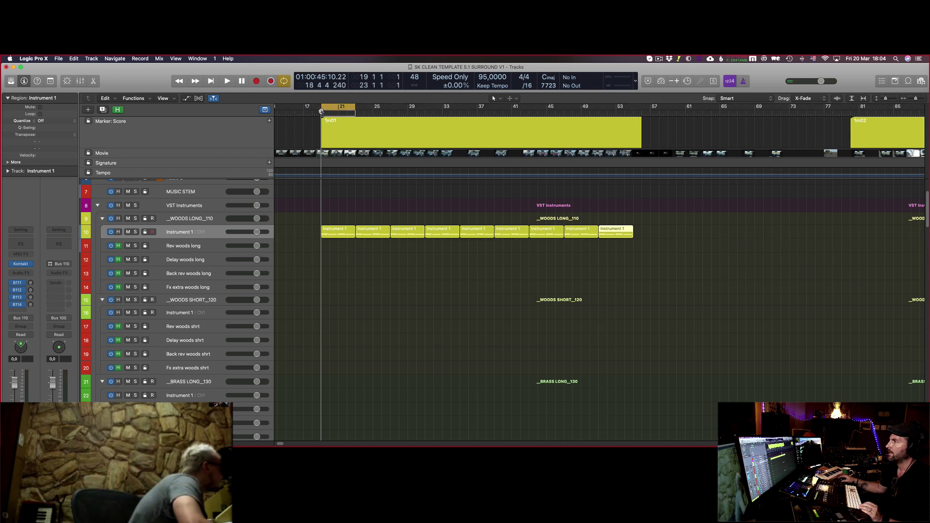
{"action": "left_click_drag", "start_coordinate": [356, 106], "coordinate": [636, 116]}
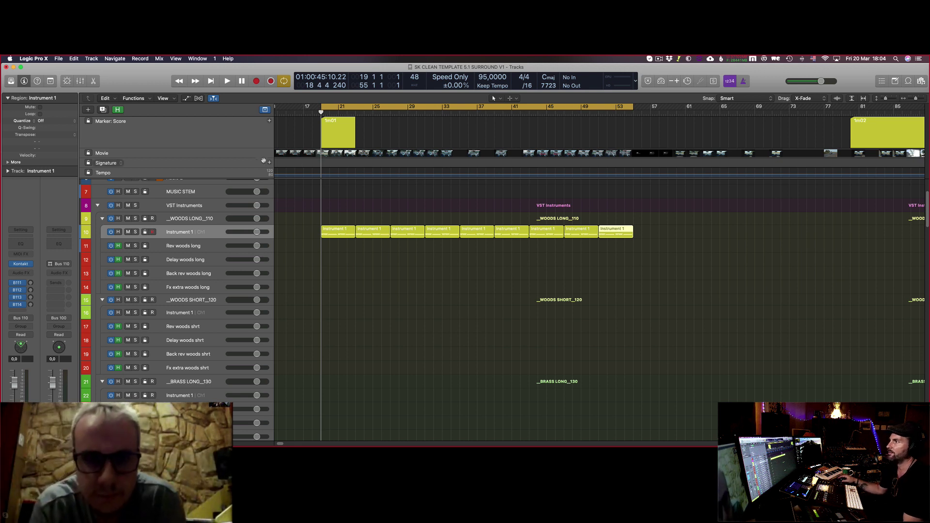
{"action": "mouse_move", "coordinate": [261, 158]}
{"action": "left_mouse_down"}
{"action": "mouse_move", "coordinate": [262, 179]}
{"action": "mouse_move", "coordinate": [263, 168]}
{"action": "left_mouse_up"}
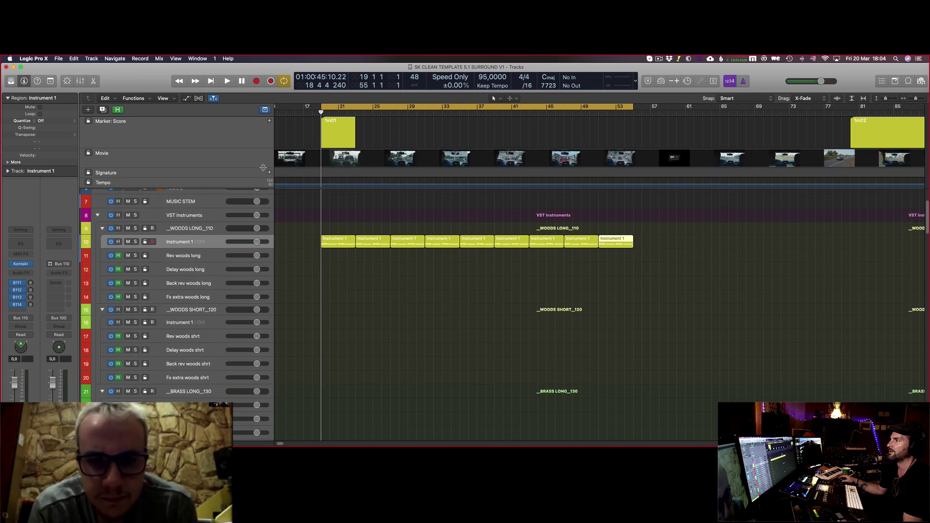
Step: Play the start of the 1m01 music with the movie window open, and stop playback after a few seconds
{"action": "key", "text": "space"}
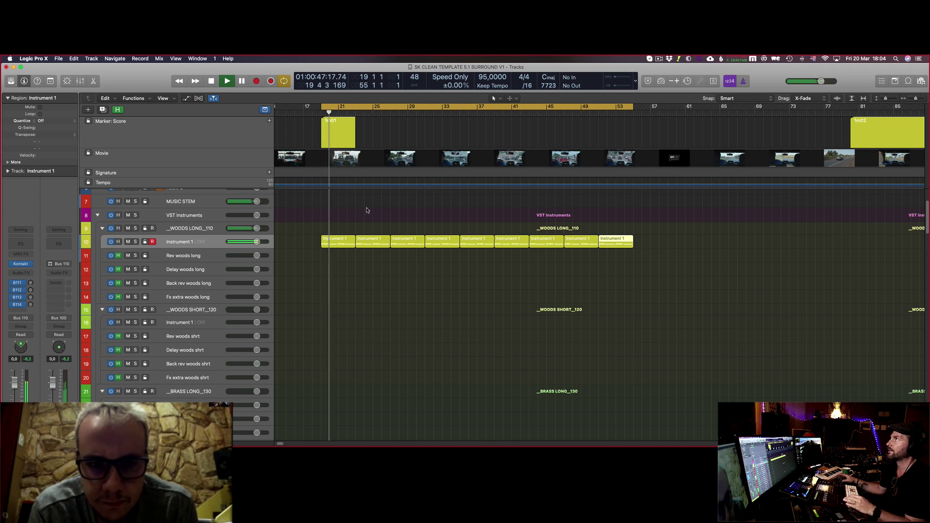
{"action": "key", "text": "super+alt+v"}
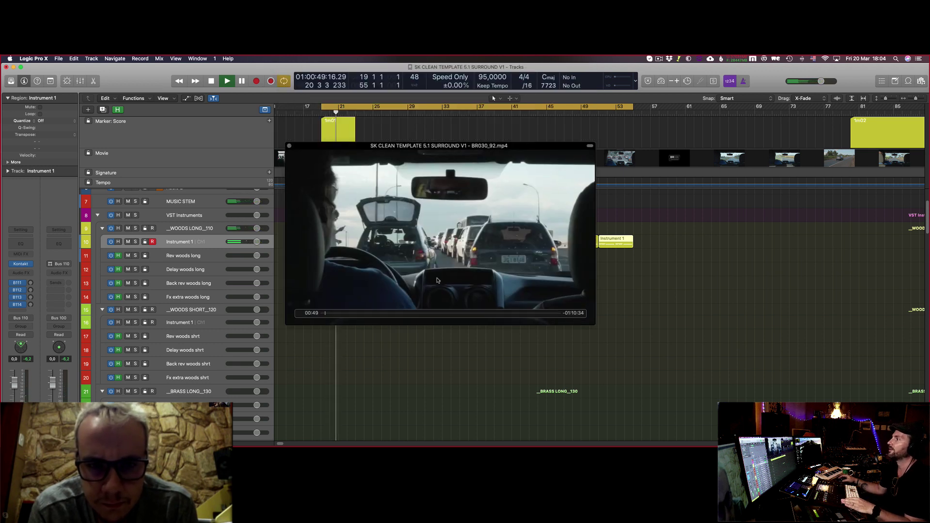
{"action": "key", "text": "space"}
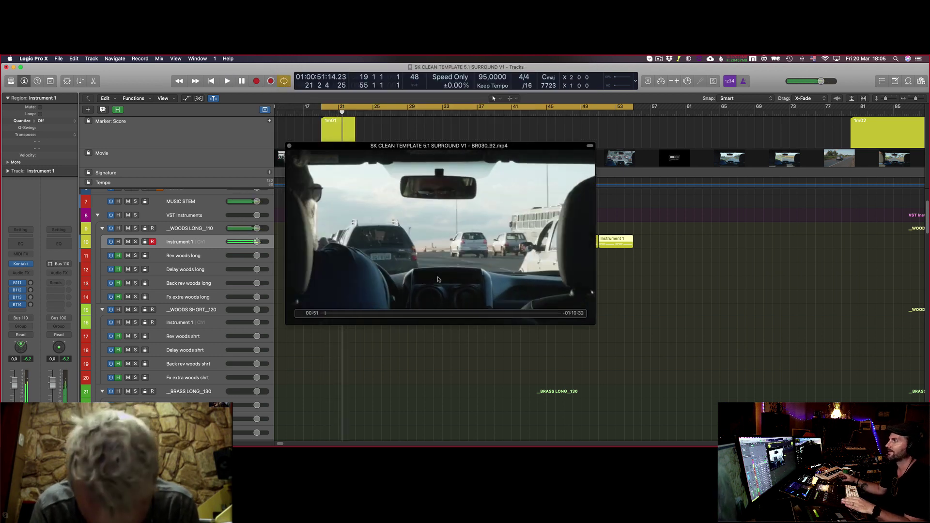
Step: Start exporting the project's audio to a new movie and choose the Desktop as its save location
{"action": "left_click", "coordinate": [59, 59]}
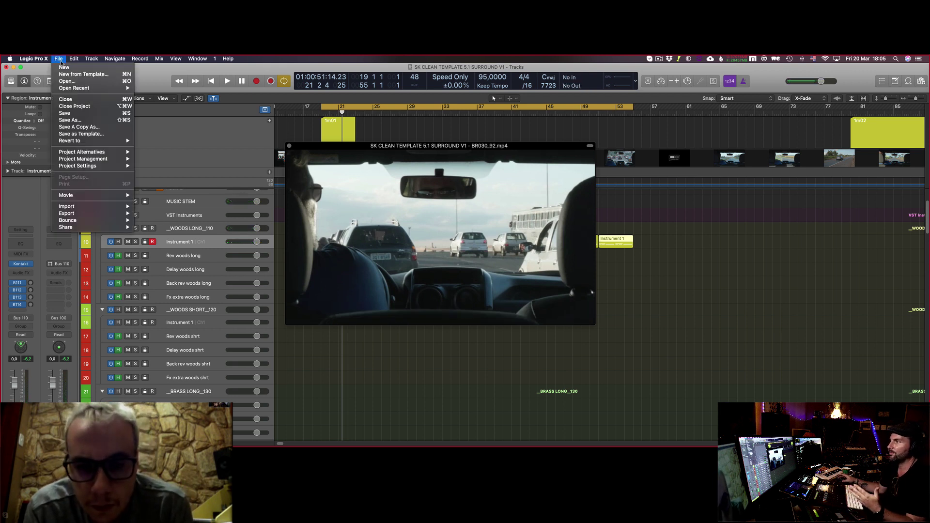
{"action": "mouse_move", "coordinate": [91, 196]}
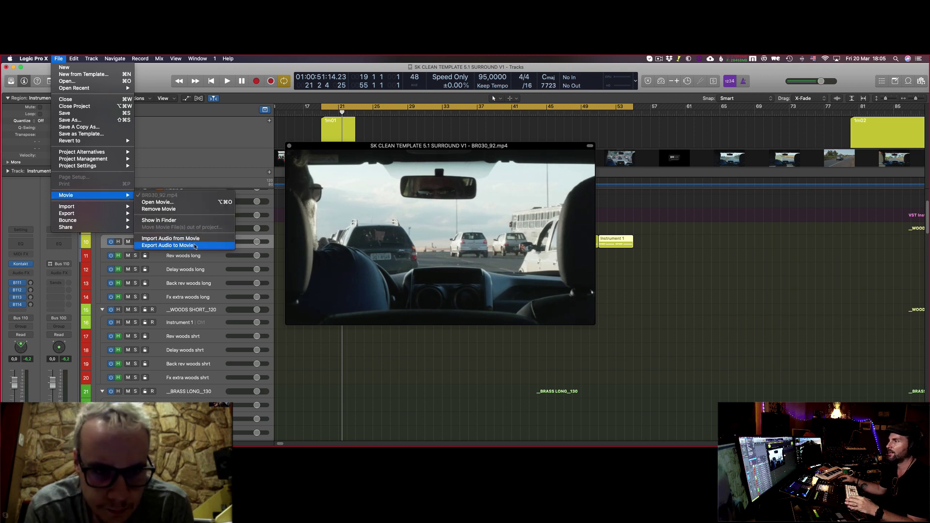
{"action": "left_click", "coordinate": [194, 245]}
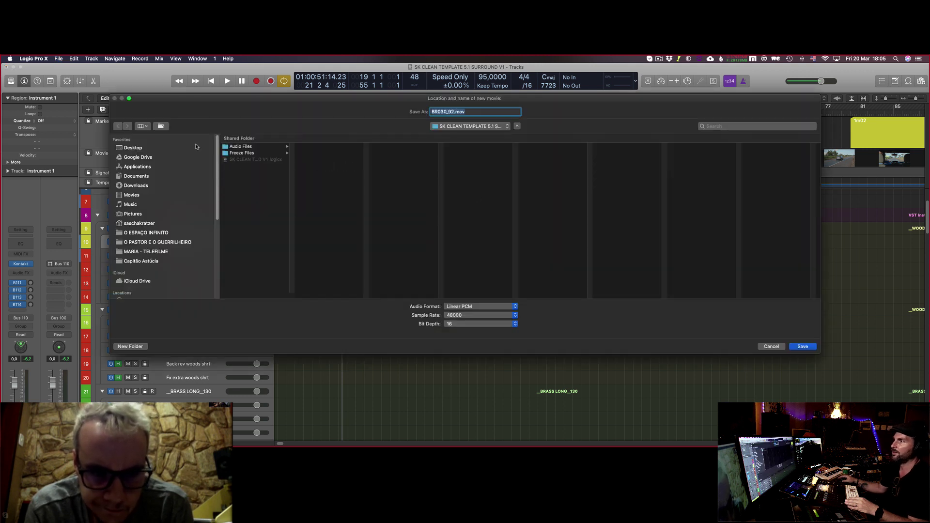
{"action": "left_click", "coordinate": [196, 147]}
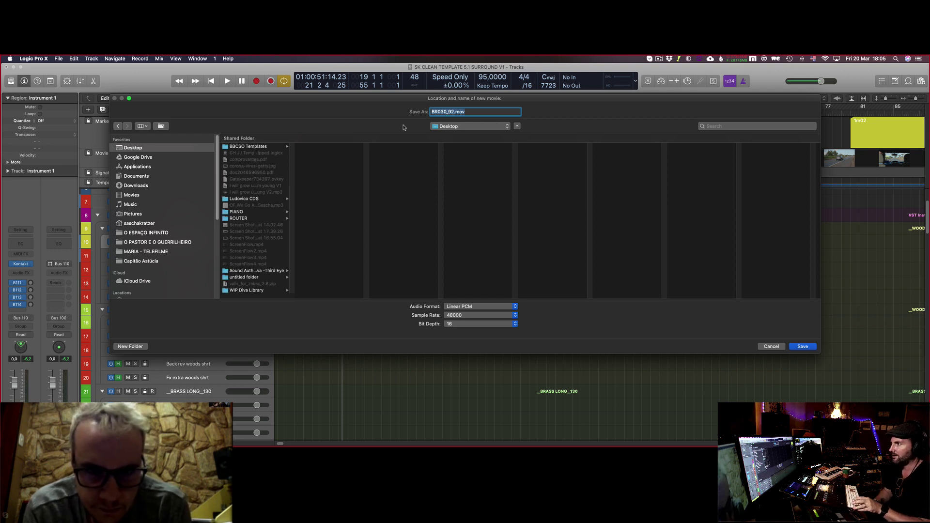
Step: Check the project abbreviation in CueDB and name the new movie EOCV - 1m01_v1_TC in Logic Pro X
{"action": "key", "text": "super+Tab"}
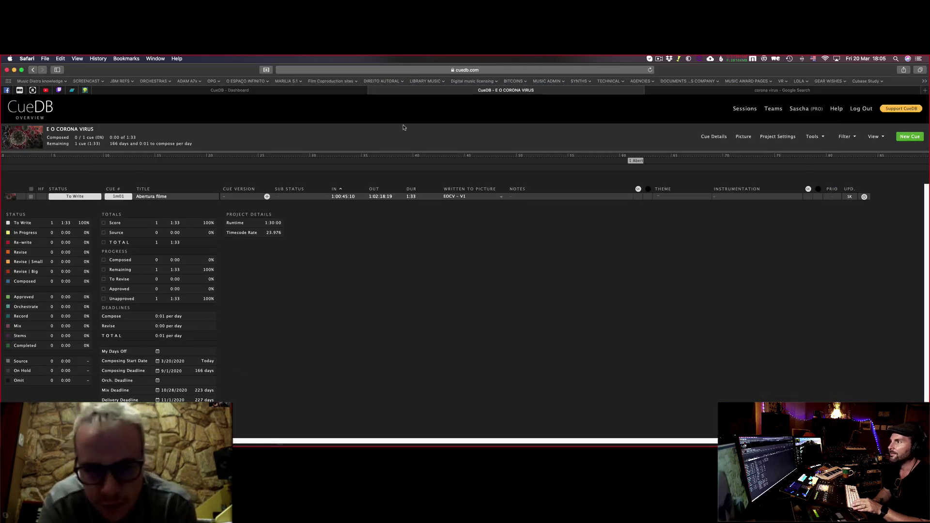
{"action": "key", "text": "super+Tab"}
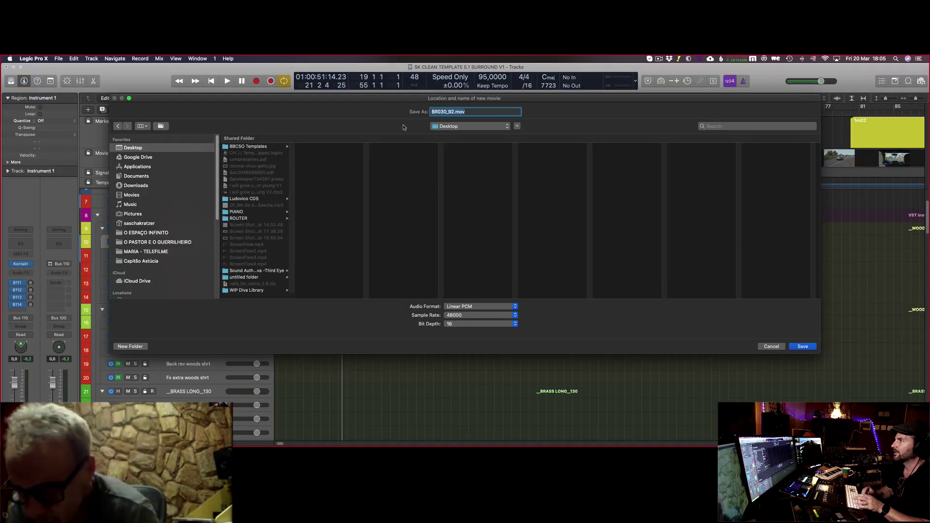
{"action": "type", "text": "EOC"}
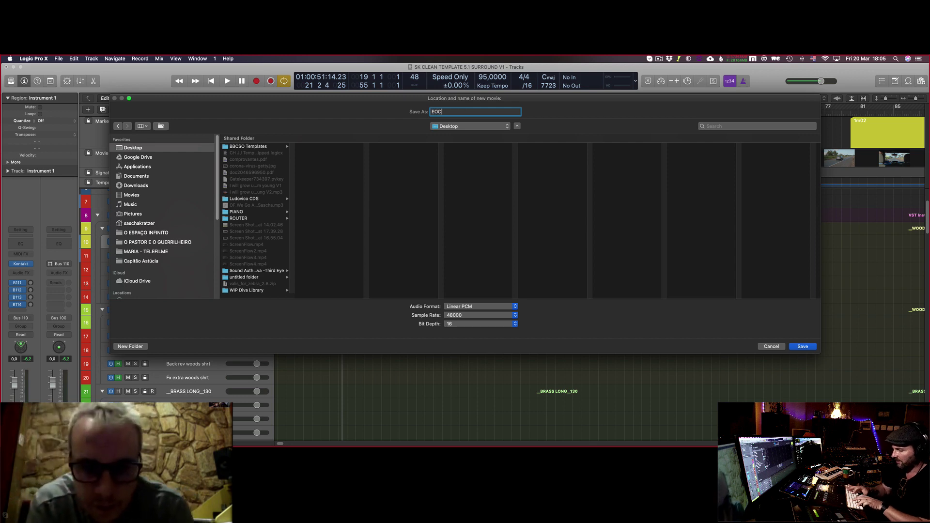
{"action": "type", "text": "V"}
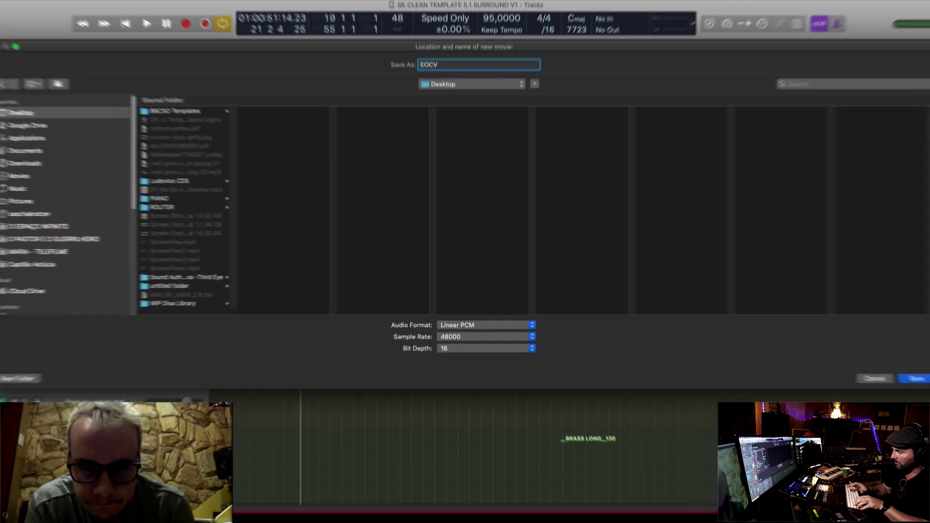
{"action": "type", "text": " -"}
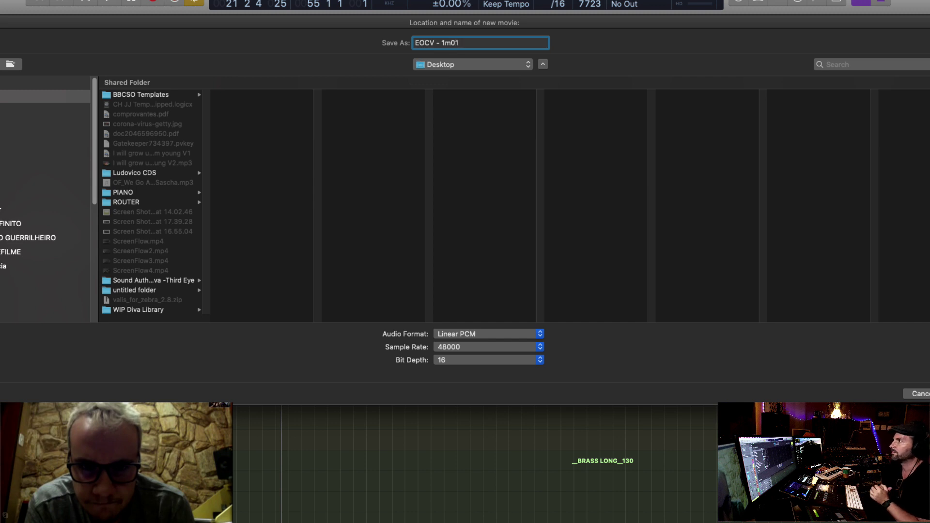
{"action": "type", "text": "1m01_"}
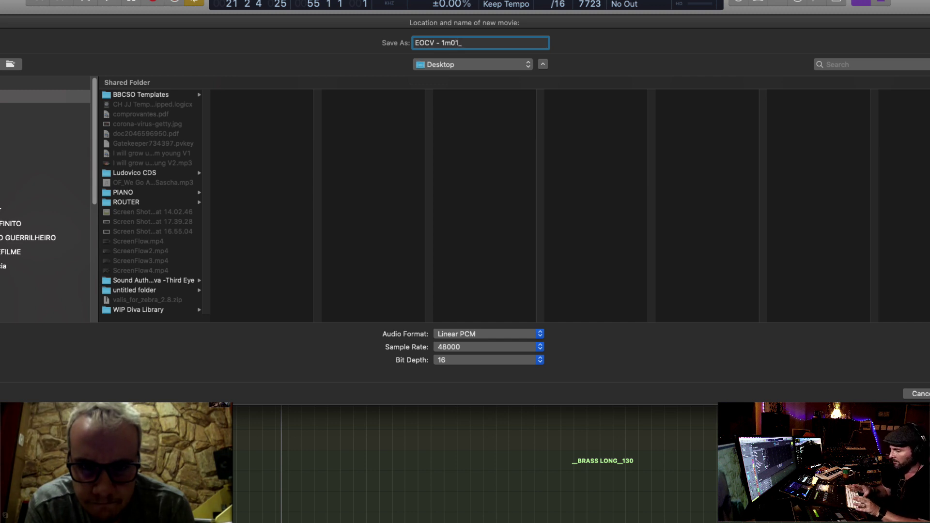
{"action": "type", "text": "v1"}
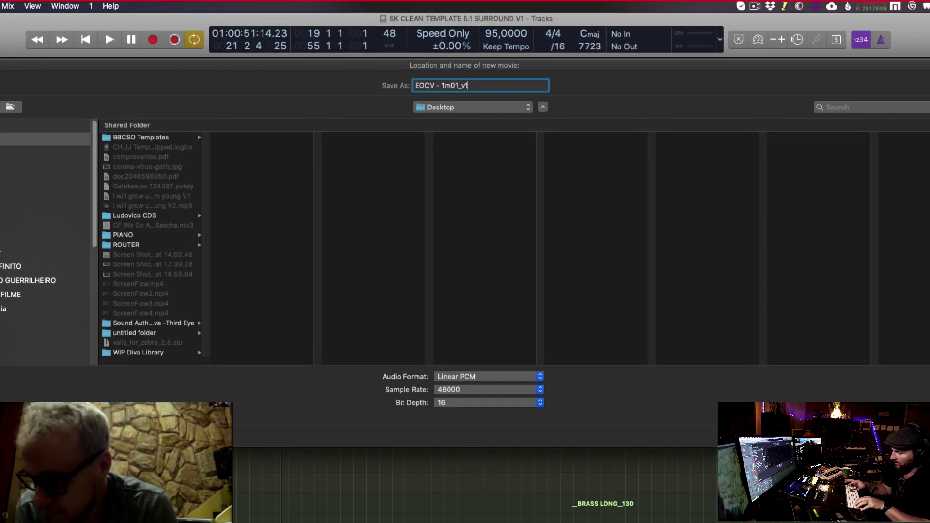
{"action": "type", "text": "_TC"}
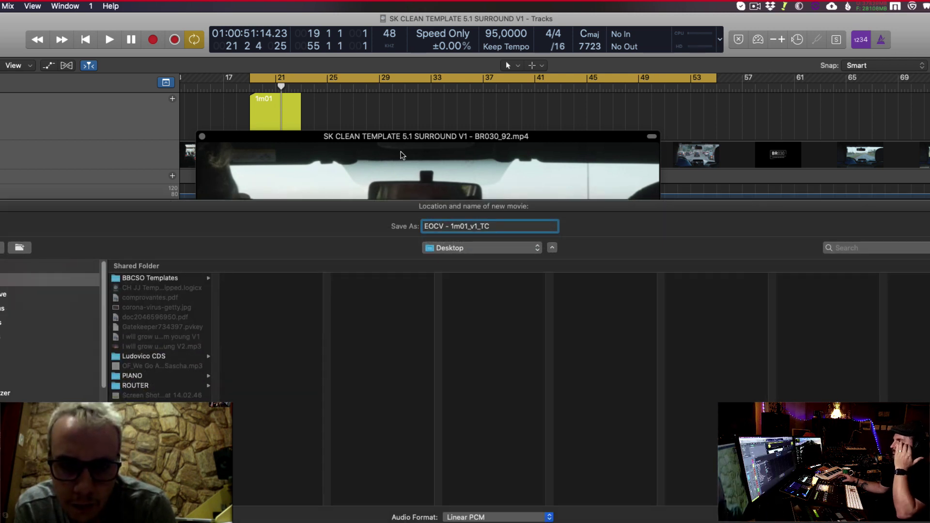
Step: Copy the 1m01 cue's In timecode 1:00:45:10.22 from CueDB and append it to the movie name in Logic Pro X
{"action": "key", "text": "super+Tab"}
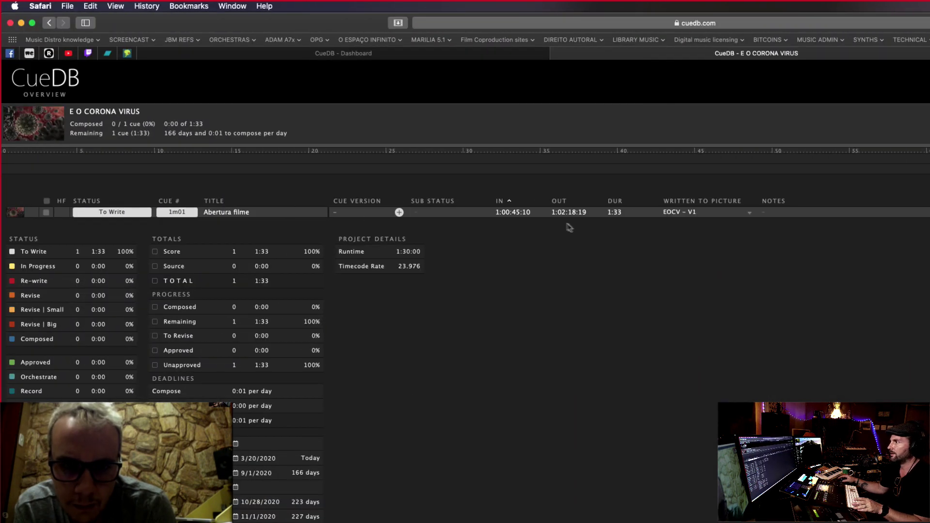
{"action": "left_click", "coordinate": [525, 212]}
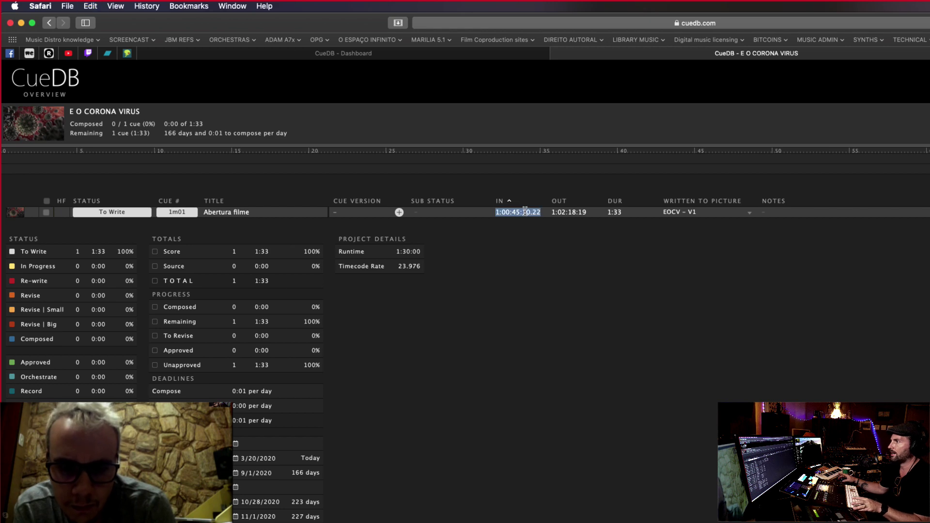
{"action": "key", "text": "super+Tab"}
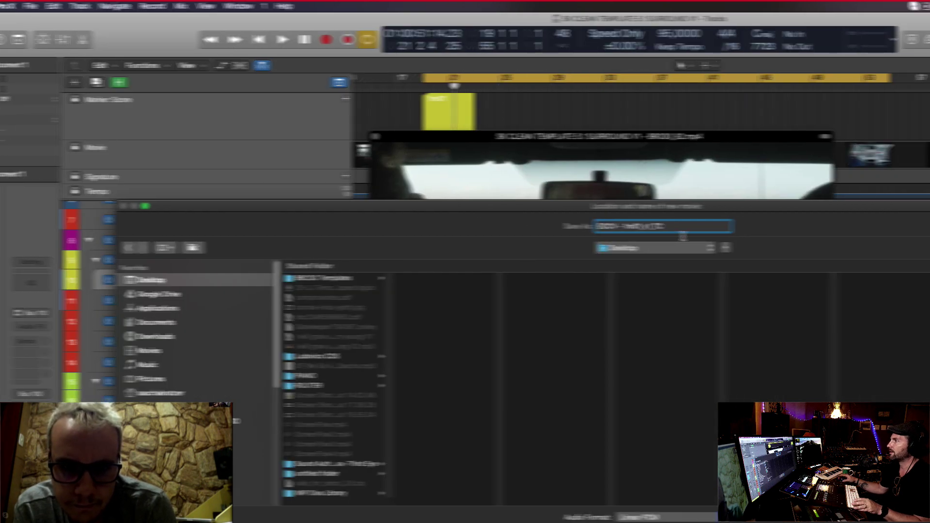
{"action": "type", "text": "1-00-45-10.22"}
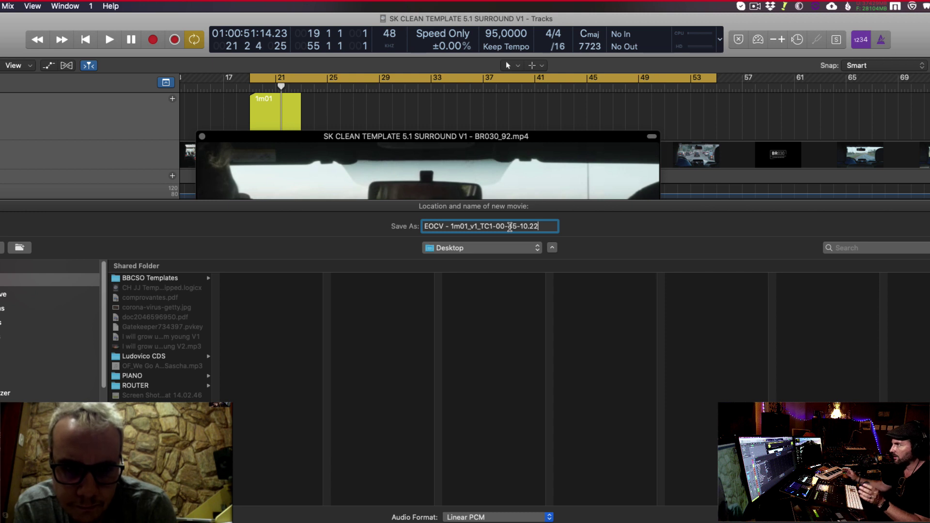
Step: Strip the timecode's separators, finish the name as EOCV - 1m01_v1_TC01100451, and export the movie
{"action": "left_click", "coordinate": [504, 226]}
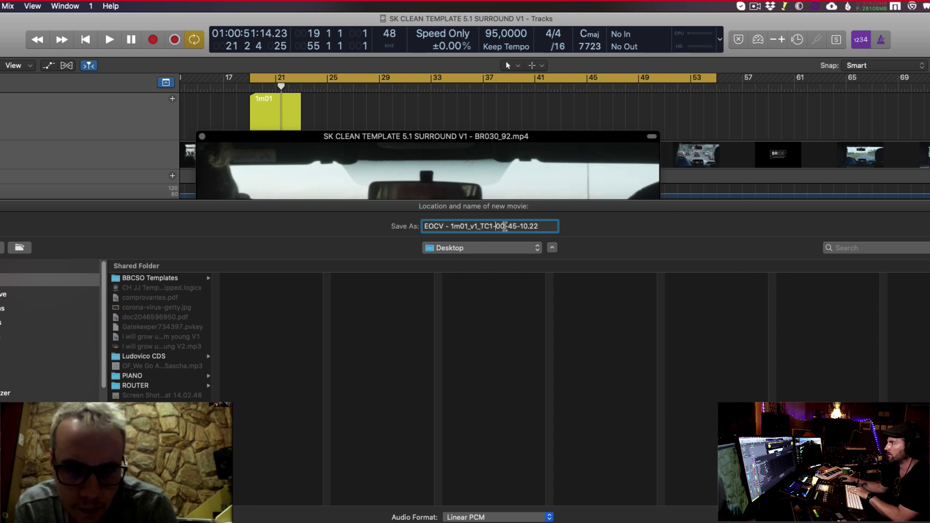
{"action": "key", "text": "BackSpace"}
{"action": "key", "text": "Right"}
{"action": "key", "text": "Right"}
{"action": "key", "text": "Delete"}
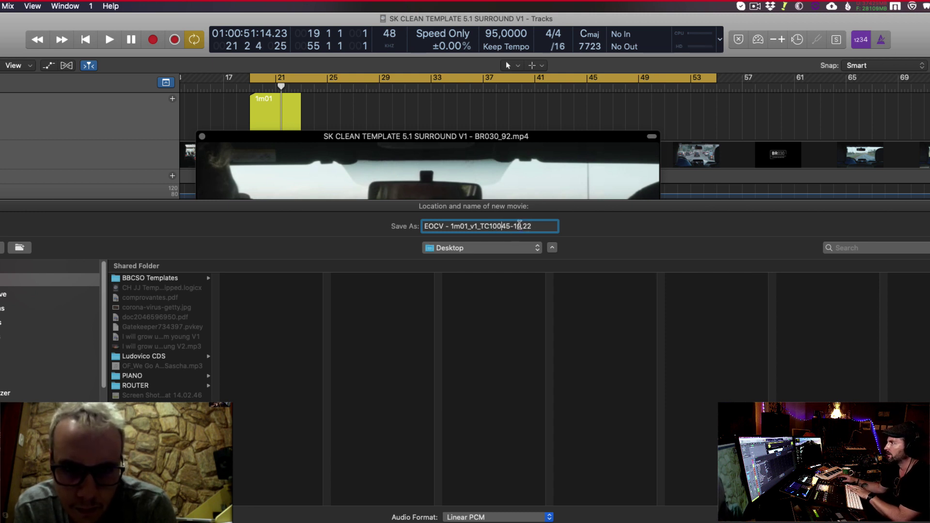
{"action": "key", "text": "Right"}
{"action": "key", "text": "Right"}
{"action": "key", "text": "Delete"}
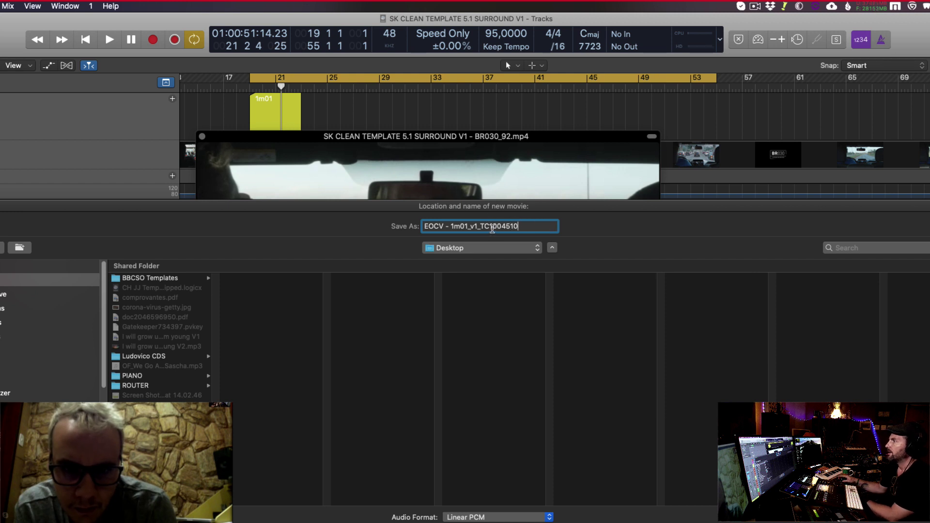
{"action": "type", "text": "01"}
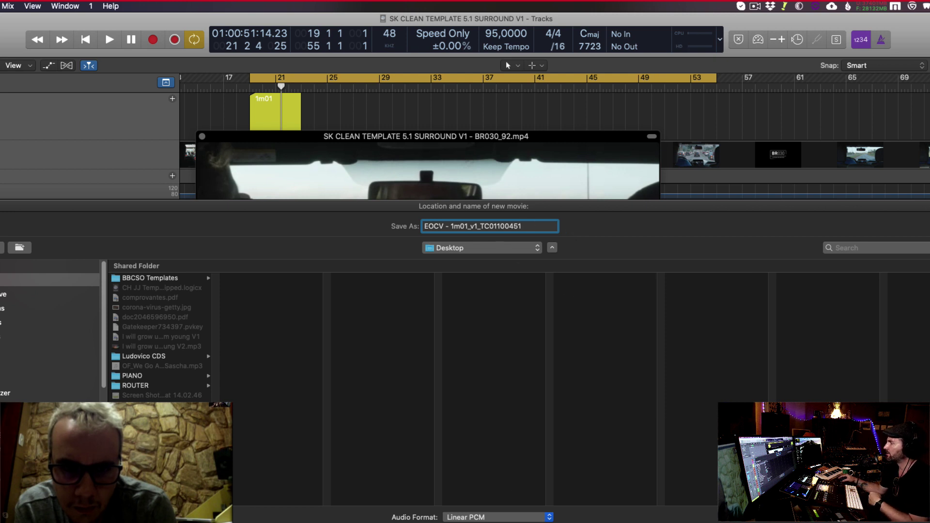
{"action": "key", "text": "Return"}
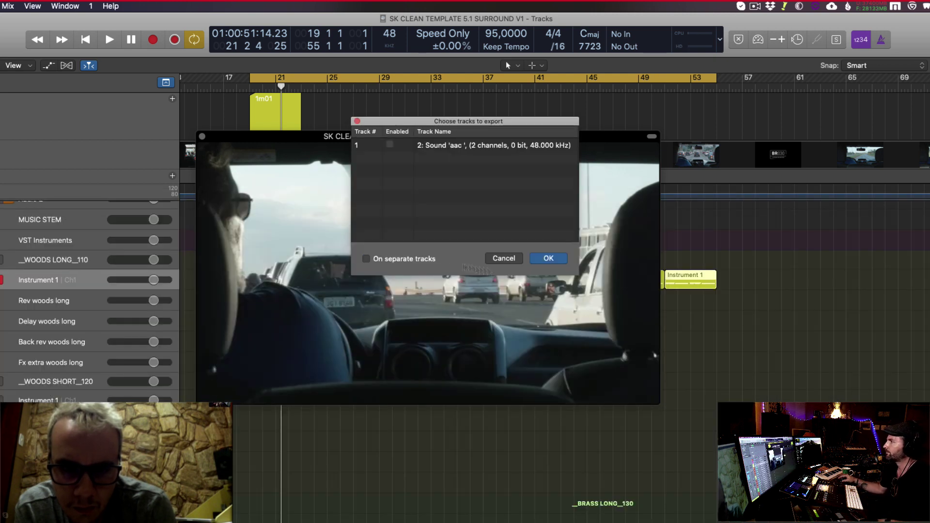
{"action": "left_click", "coordinate": [552, 258]}
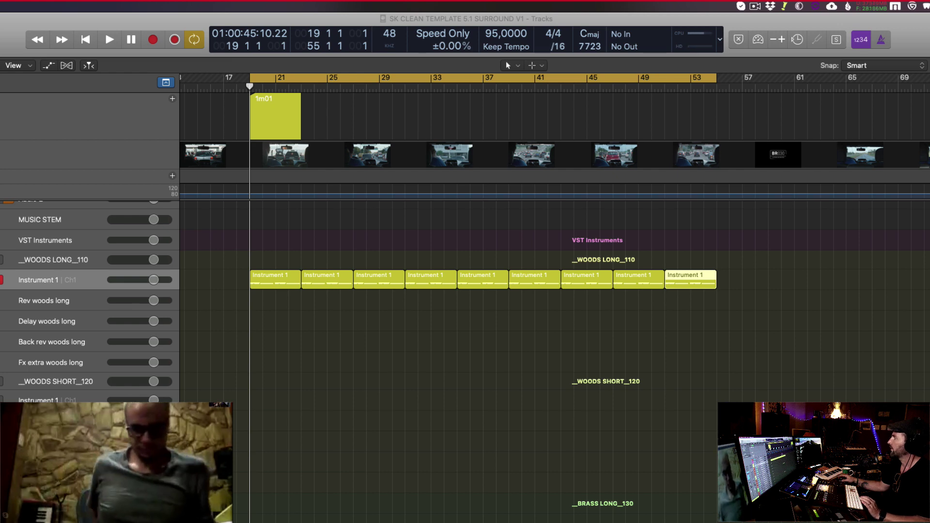
Step: Preview the exported EOCV - 1m01_v1_TC01100451.mov in Finder, close the preview and return to Logic Pro X
{"action": "key", "text": "space"}
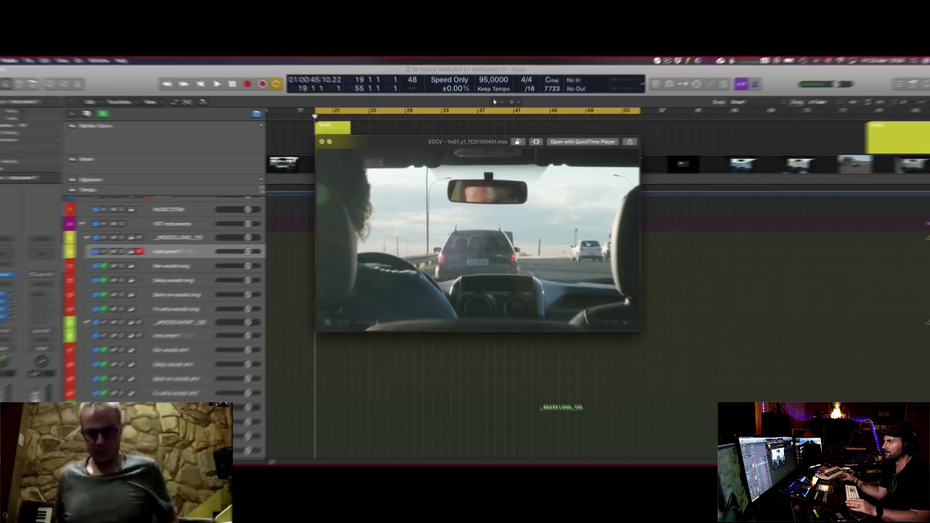
{"action": "key", "text": "space"}
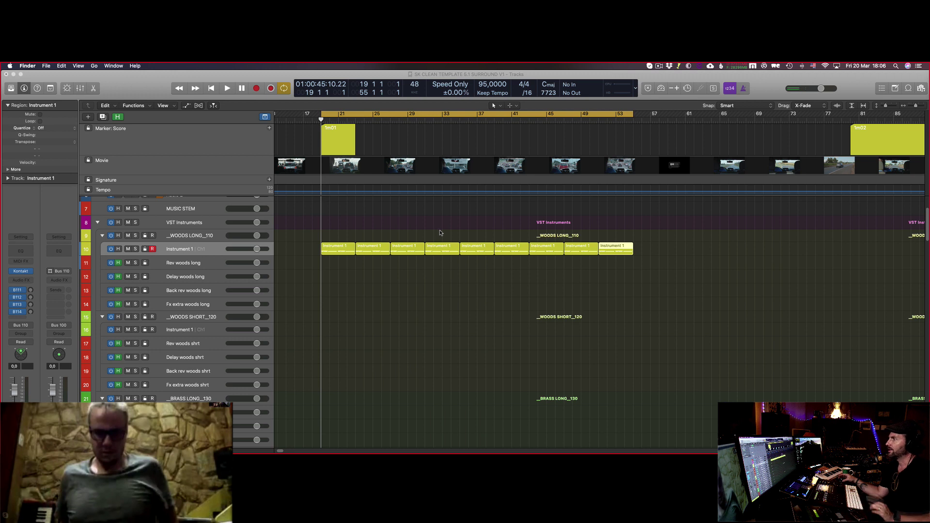
{"action": "left_click", "coordinate": [444, 282]}
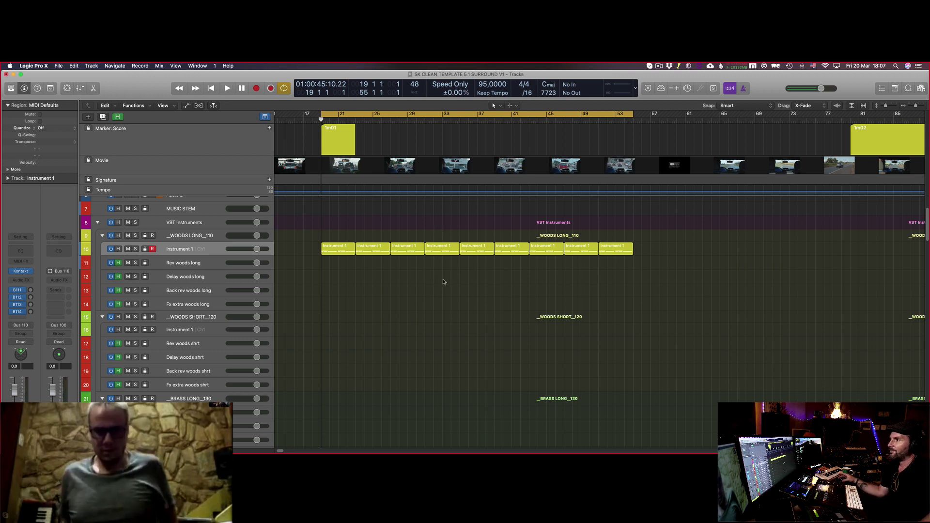
Step: Switch from Logic Pro X to the E O CORONA VIRUS project overview in CueDB in Safari
{"action": "key", "text": "super+Tab"}
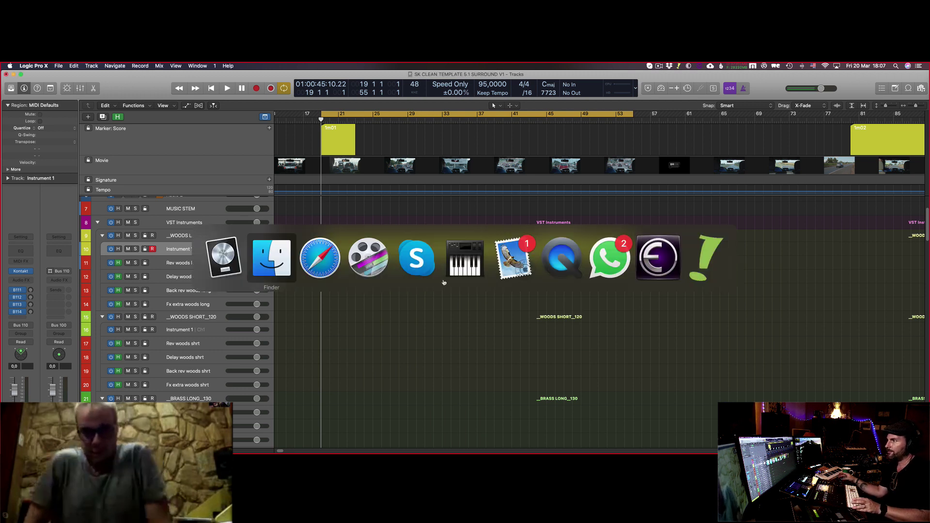
{"action": "key", "text": "Tab"}
{"action": "key", "text": "Tab"}
{"action": "key", "text": "Tab"}
{"action": "key", "text": "Tab"}
{"action": "key", "text": "Tab"}
{"action": "key", "text": "Tab"}
{"action": "key", "text": "Tab"}
{"action": "key", "text": "Tab"}
{"action": "key", "text": "Tab"}
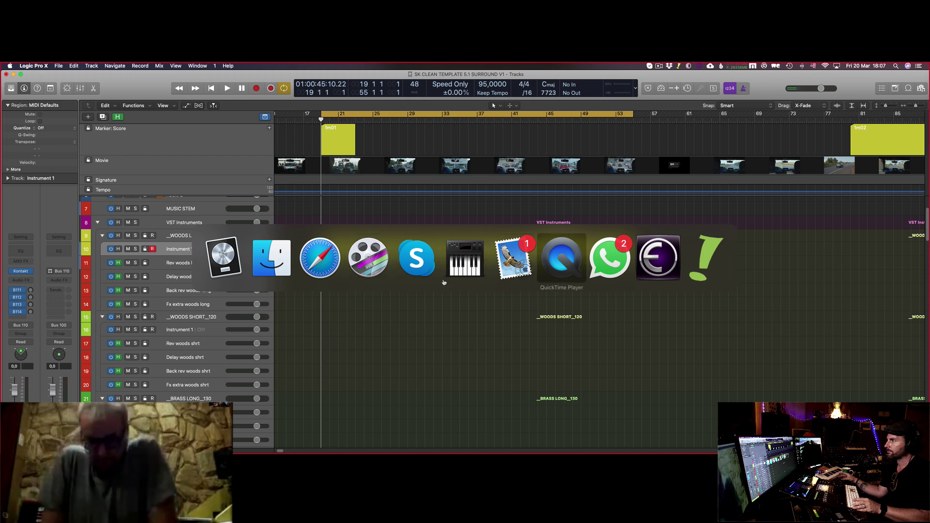
{"action": "key", "text": "Tab"}
{"action": "key", "text": "Tab"}
{"action": "key", "text": "Tab"}
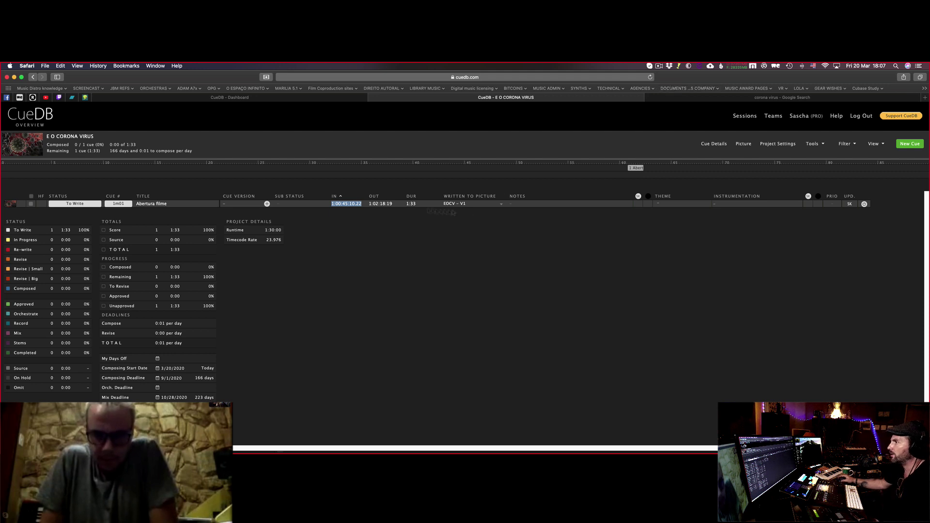
Step: Open the details of cue 1m01 Abertura filme and activate its media URL field
{"action": "left_click", "coordinate": [583, 204]}
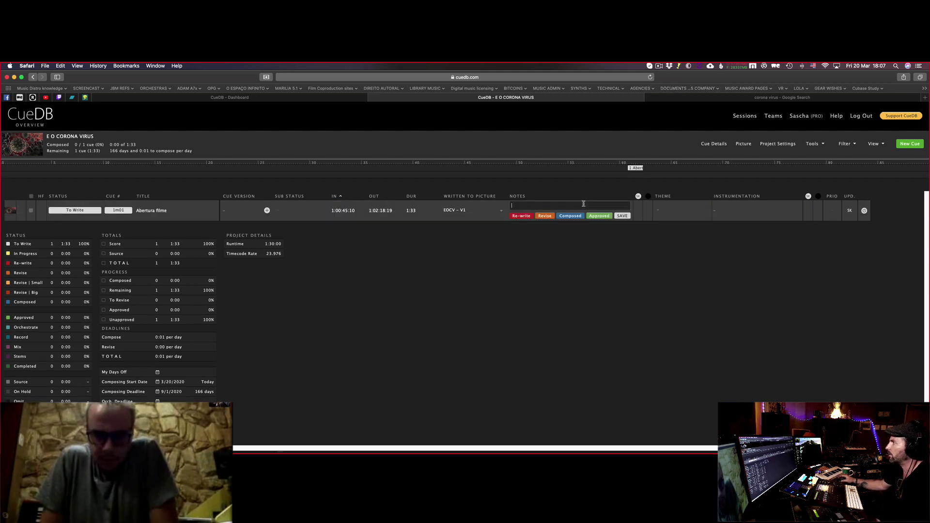
{"action": "left_click", "coordinate": [477, 249]}
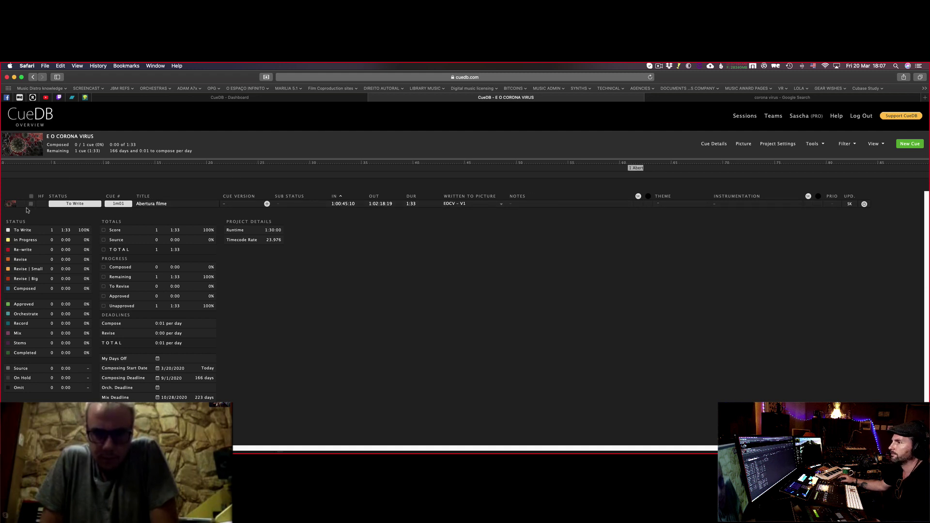
{"action": "left_click", "coordinate": [10, 208]}
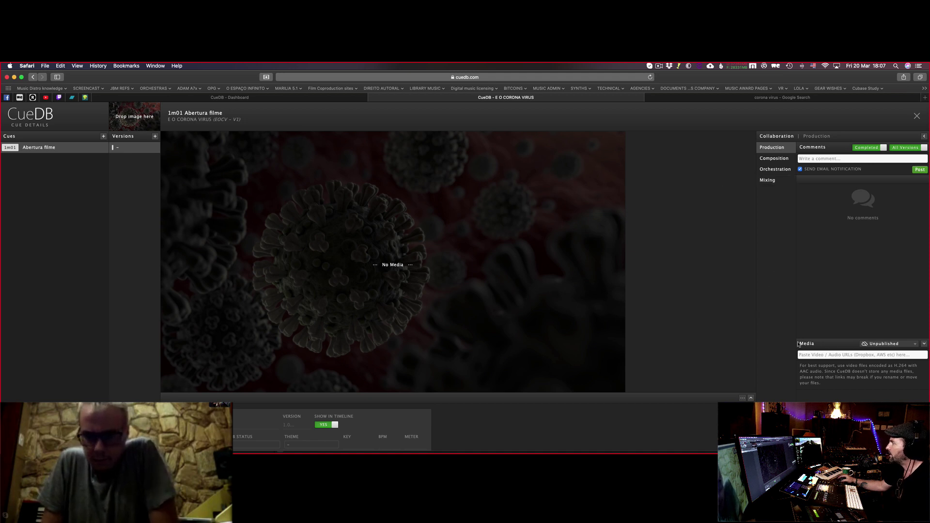
{"action": "left_click", "coordinate": [818, 353]}
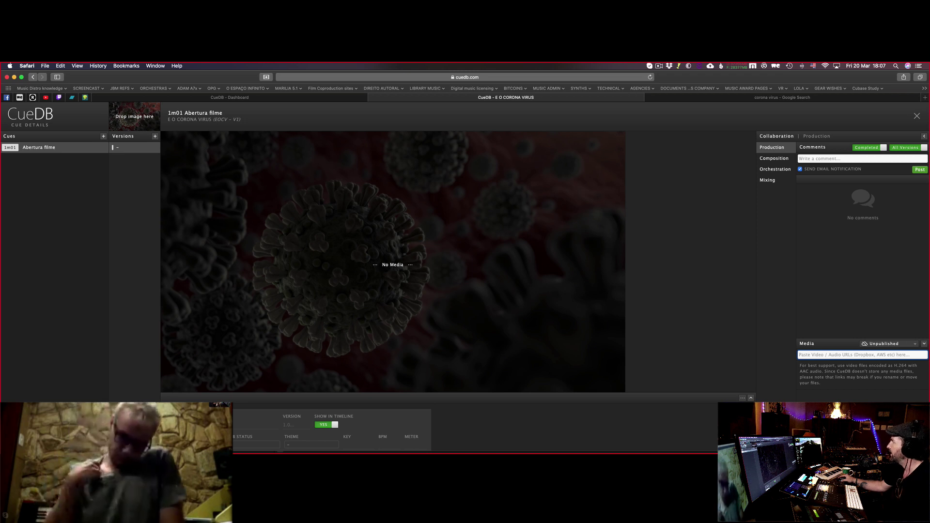
Step: Switch to Finder and add the exported EOCV - 1m01_v1_TC01100451.mov to the Dropbox folder
{"action": "key", "text": "super+Tab"}
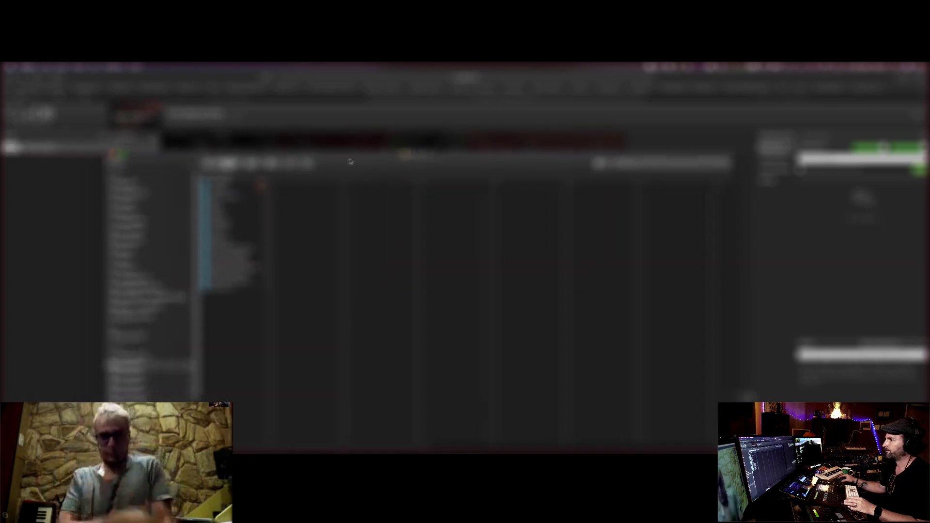
{"action": "left_click", "coordinate": [148, 249]}
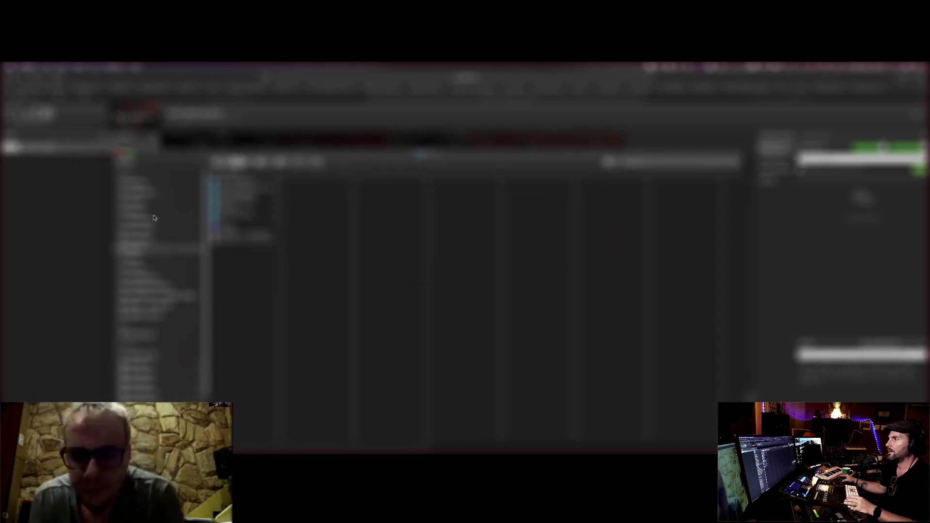
{"action": "left_click", "coordinate": [169, 261]}
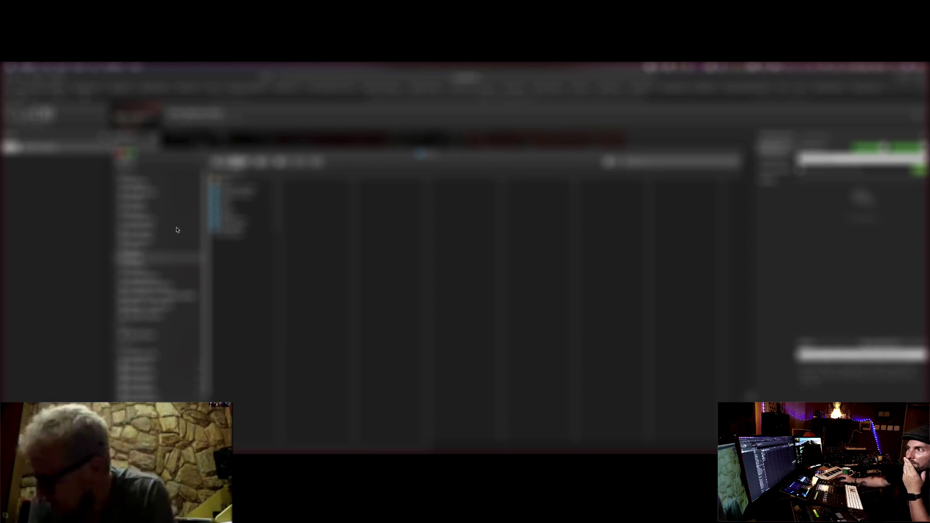
{"action": "left_click", "coordinate": [174, 385]}
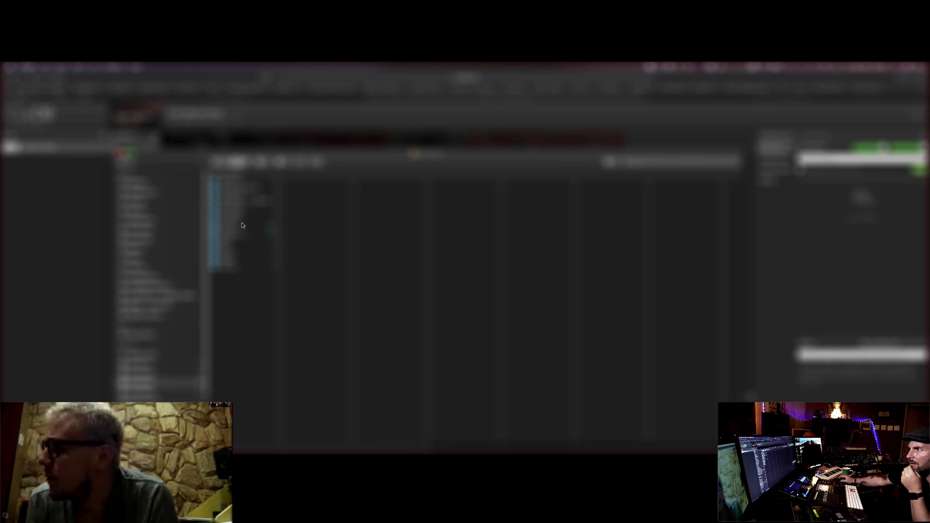
{"action": "left_click", "coordinate": [242, 226]}
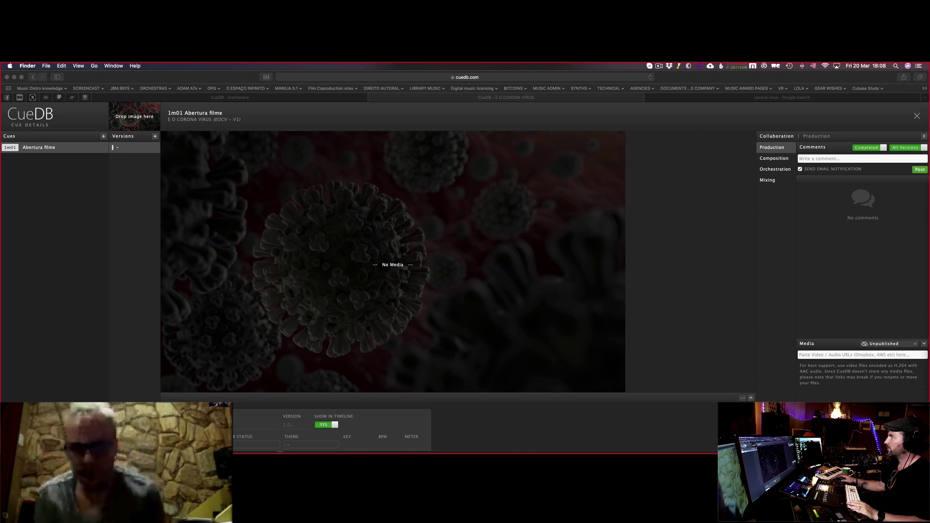
Step: Open the Dropbox website, copy a share link for EOCV - 1m01_v1_TC01100451.mov and close the sharing dialog
{"action": "left_click", "coordinate": [668, 66]}
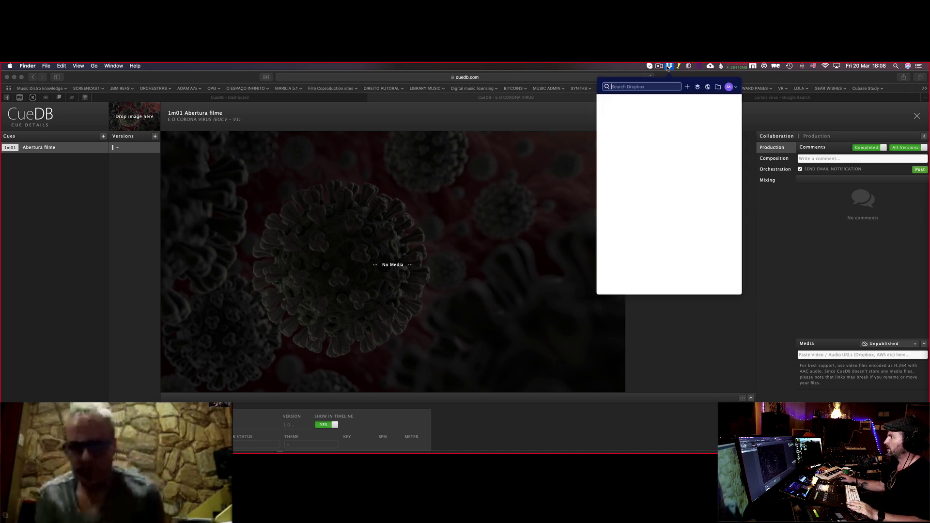
{"action": "left_click", "coordinate": [717, 88]}
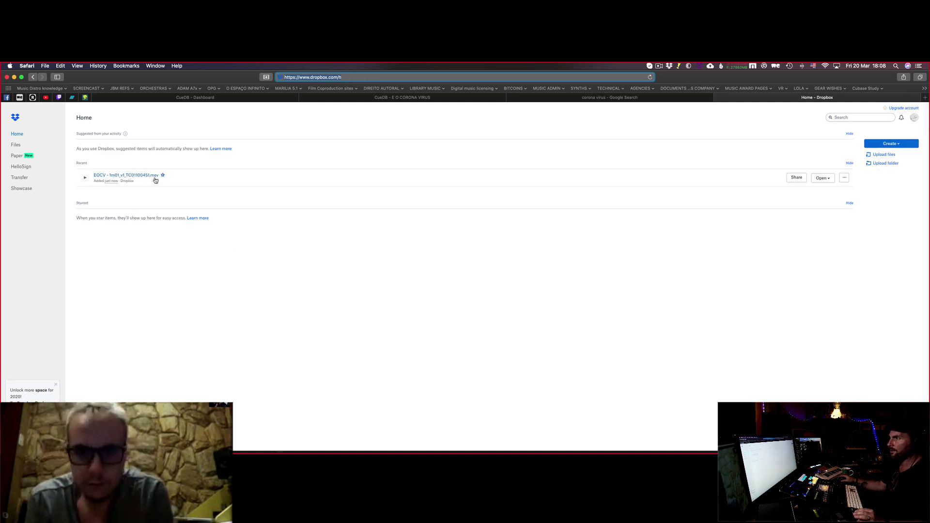
{"action": "left_click", "coordinate": [804, 180]}
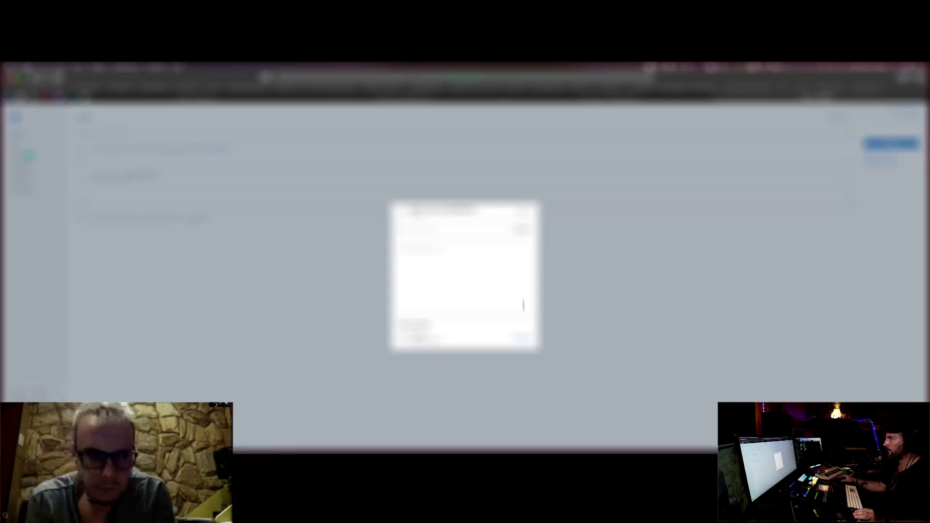
{"action": "left_click", "coordinate": [526, 340]}
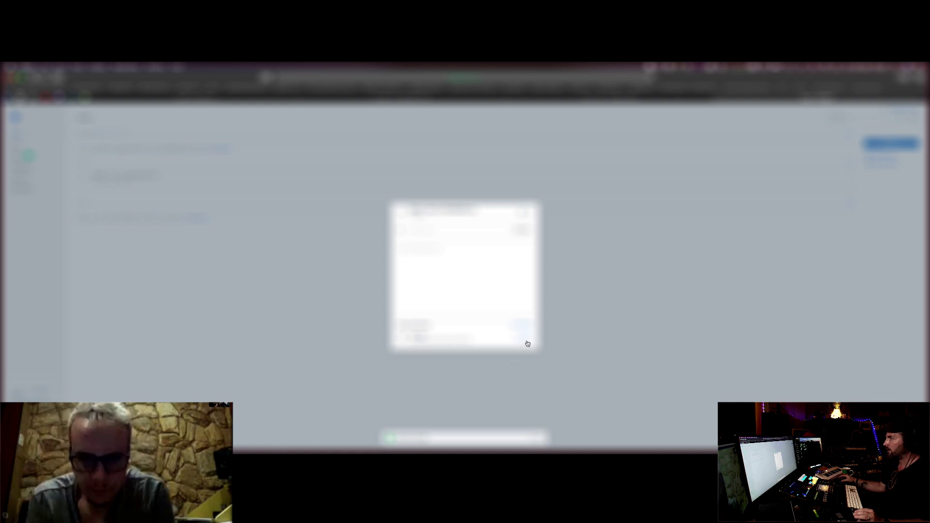
{"action": "left_click", "coordinate": [530, 211]}
Step: Return to the E O CORONA VIRUS page in CueDB and paste the Dropbox link as the media URL of cue 1m01
{"action": "key", "text": "ctrl+shift+Tab"}
{"action": "key", "text": "ctrl+shift+Tab"}
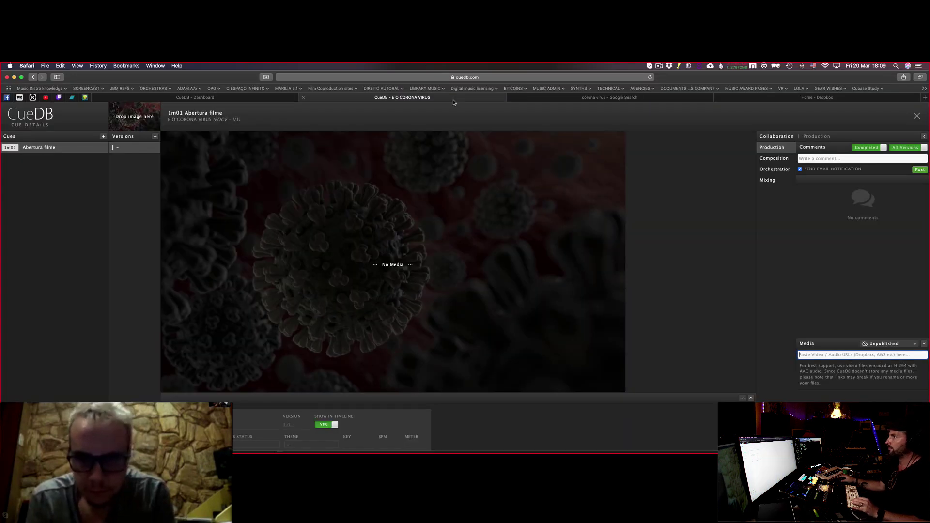
{"action": "left_click", "coordinate": [819, 356]}
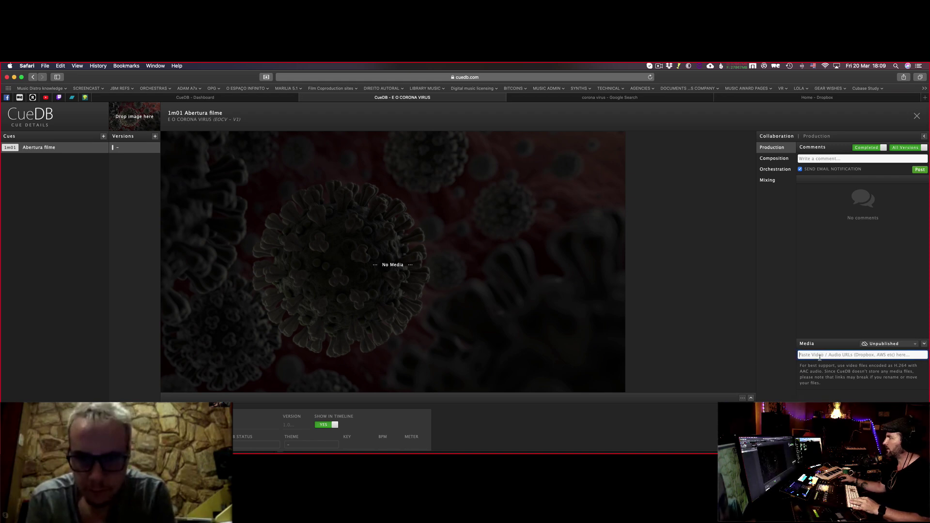
{"action": "key", "text": "super+v"}
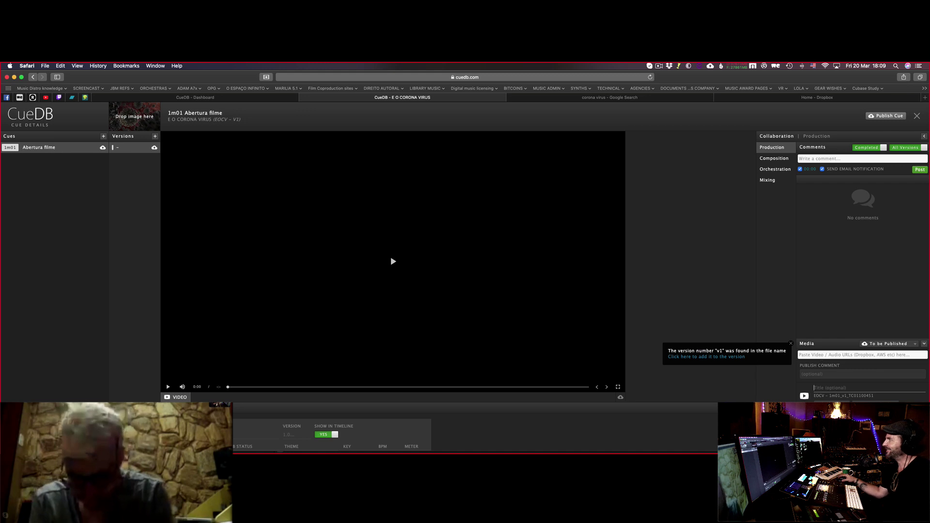
Step: Play the linked video of cue 1m01 to check picture and sound, and pause it
{"action": "left_click", "coordinate": [406, 262]}
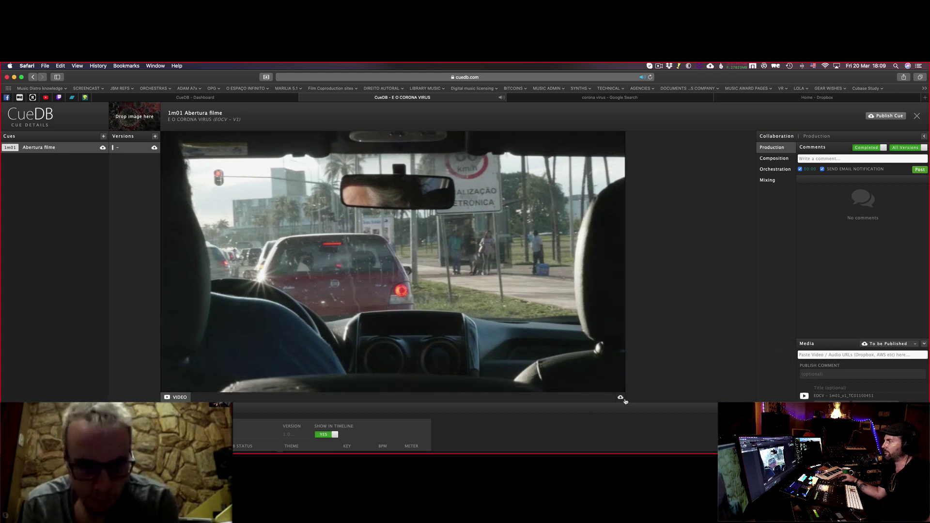
{"action": "mouse_move", "coordinate": [621, 398]}
{"action": "key", "text": "space"}
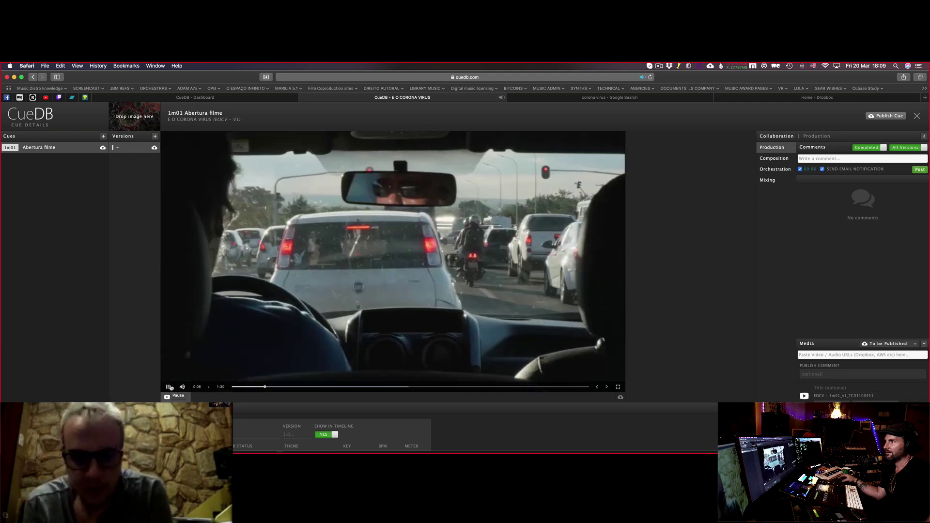
{"action": "left_click", "coordinate": [169, 387]}
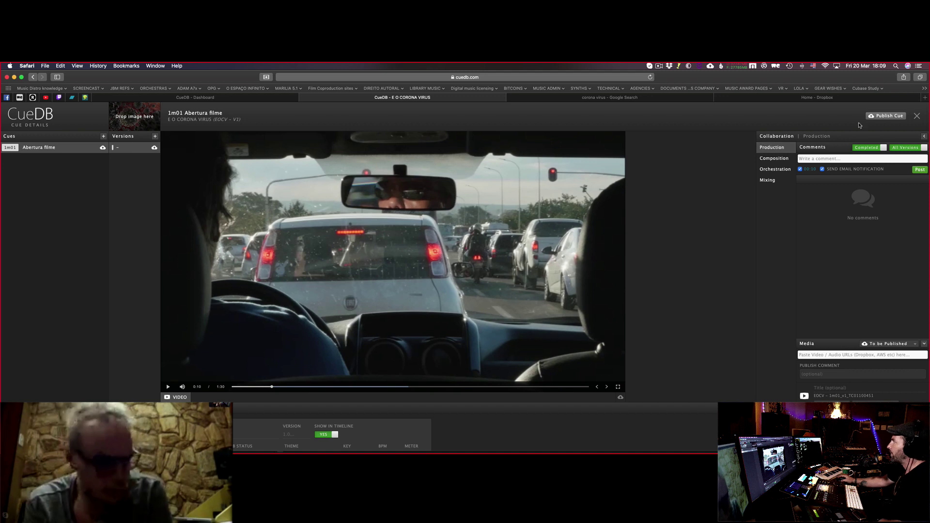
Step: Publish cue 1m01 Abertura filme with an email notification to the other project member, and close the publishing dialog
{"action": "left_click", "coordinate": [879, 117]}
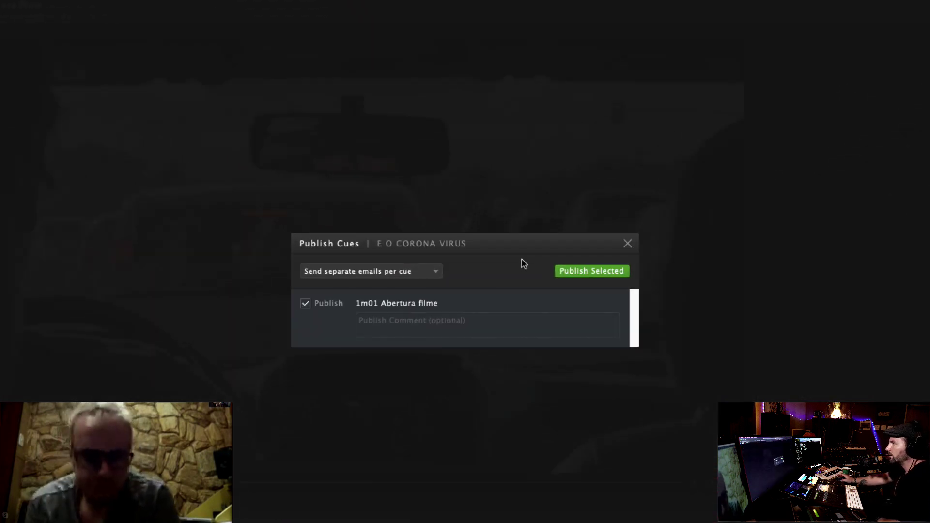
{"action": "left_click", "coordinate": [606, 268]}
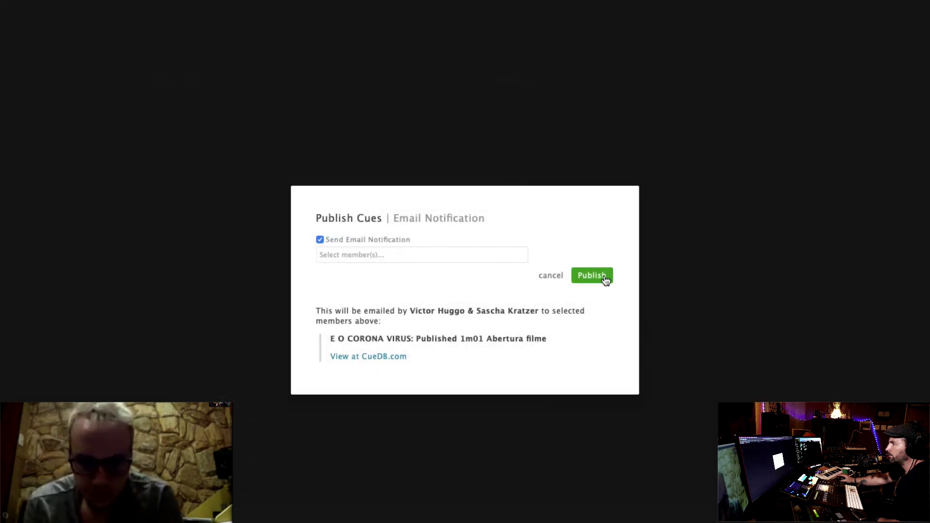
{"action": "left_click", "coordinate": [349, 258]}
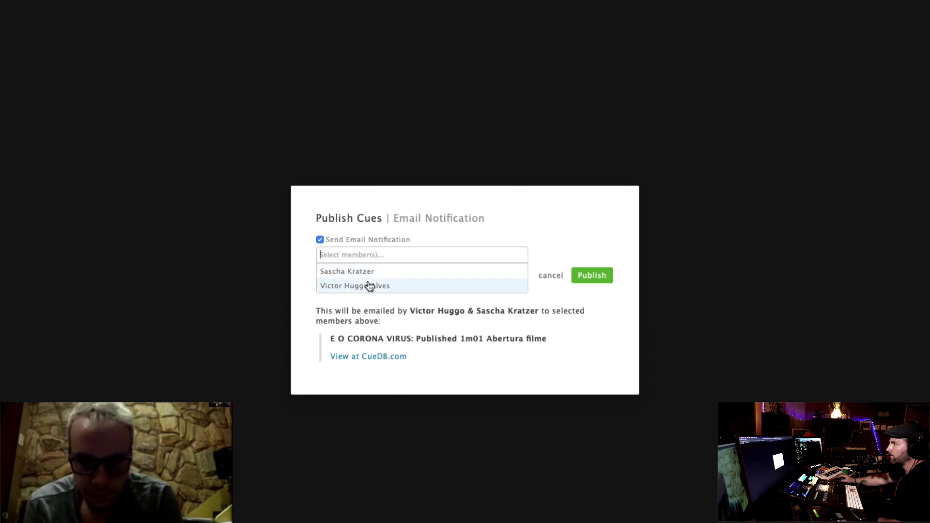
{"action": "left_click", "coordinate": [368, 285]}
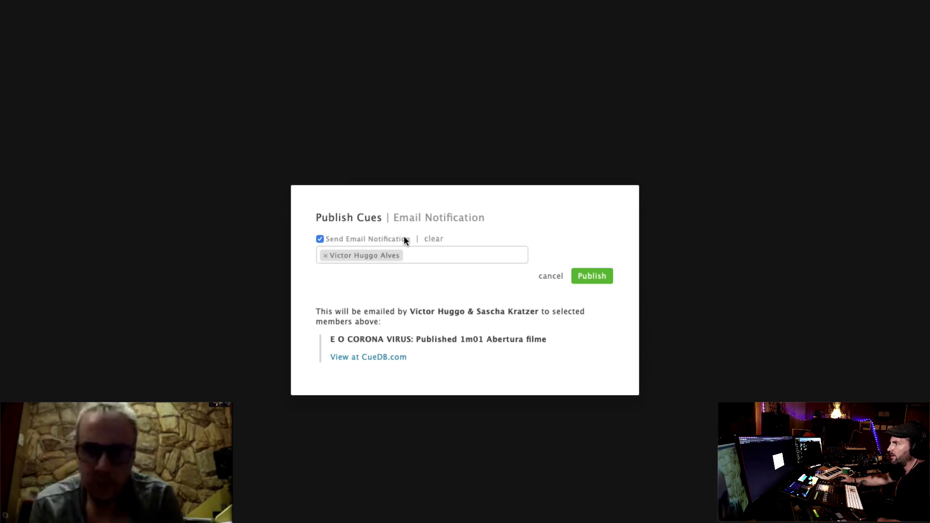
{"action": "left_click", "coordinate": [597, 281]}
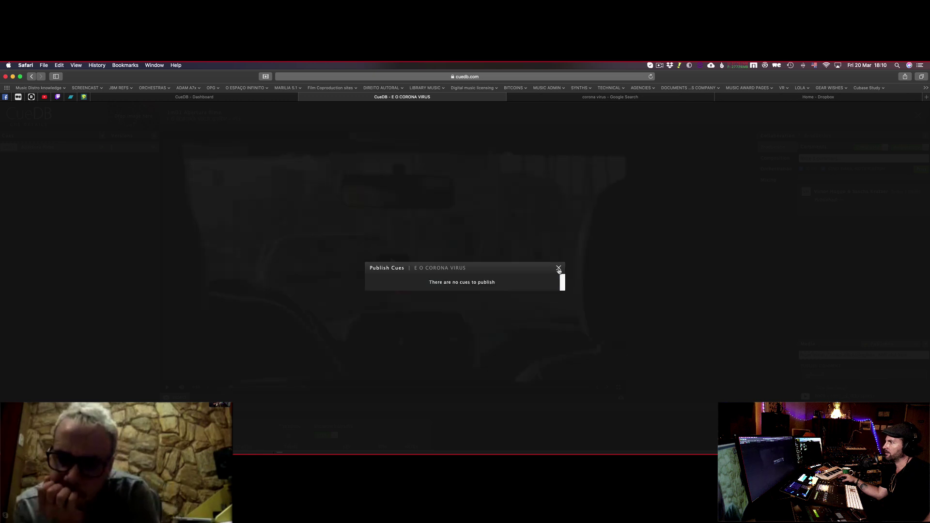
{"action": "left_click", "coordinate": [559, 269]}
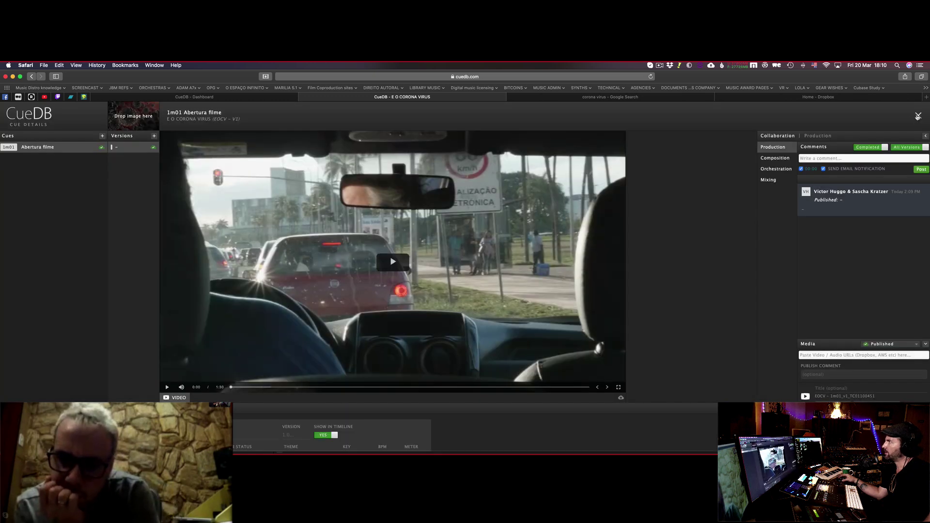
Step: Check the published 1m01 video from the project overview and set the cue's status to Composed
{"action": "left_click", "coordinate": [917, 117]}
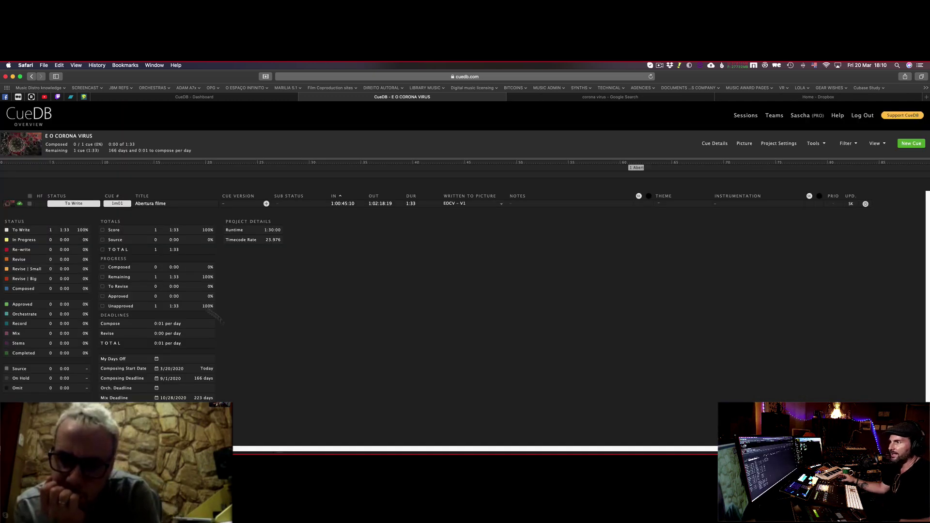
{"action": "left_click", "coordinate": [20, 204]}
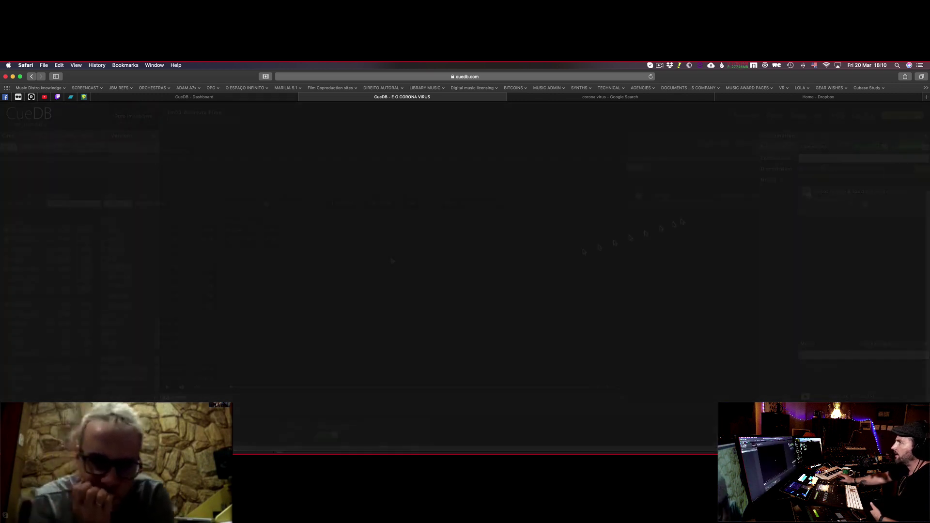
{"action": "left_click", "coordinate": [391, 262]}
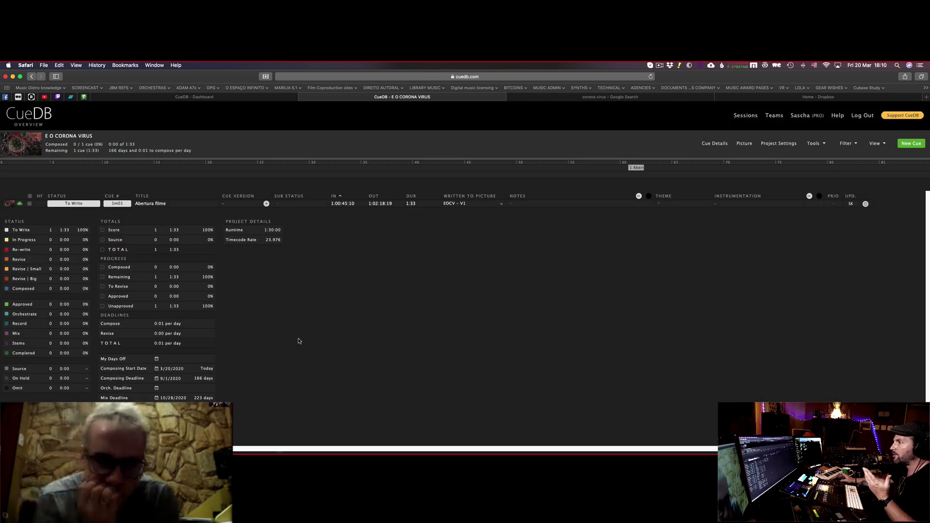
{"action": "left_click", "coordinate": [80, 204]}
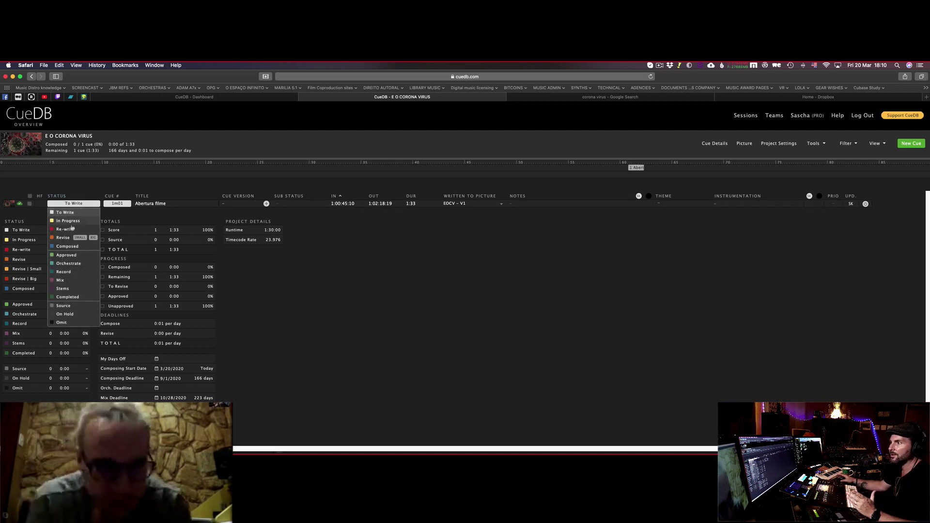
{"action": "left_click", "coordinate": [73, 247]}
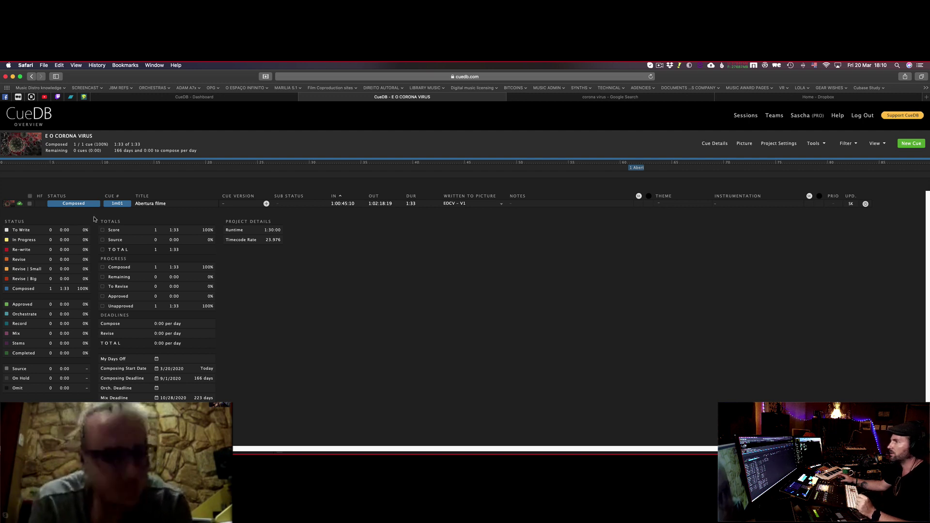
Step: Check the media download option in cue 1m01's details, return to the overview and set its status to Approved
{"action": "left_click", "coordinate": [12, 204]}
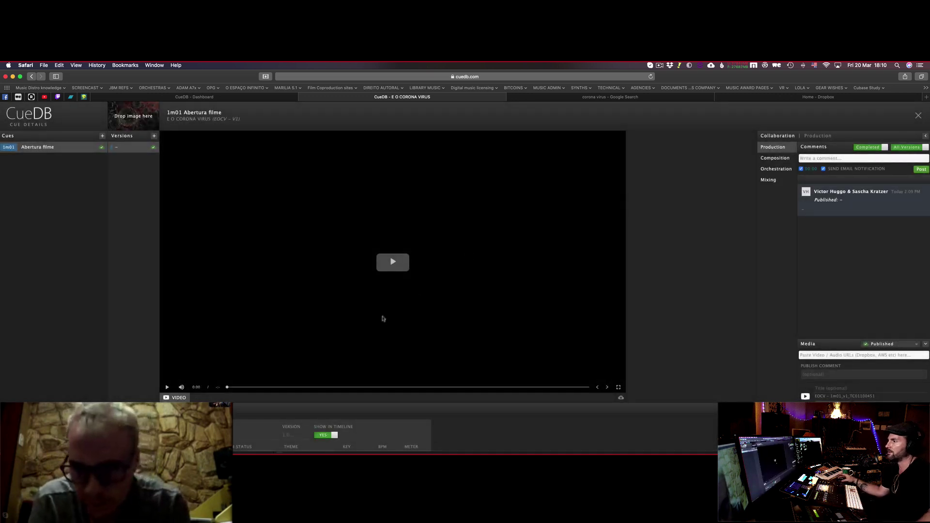
{"action": "mouse_move", "coordinate": [618, 401]}
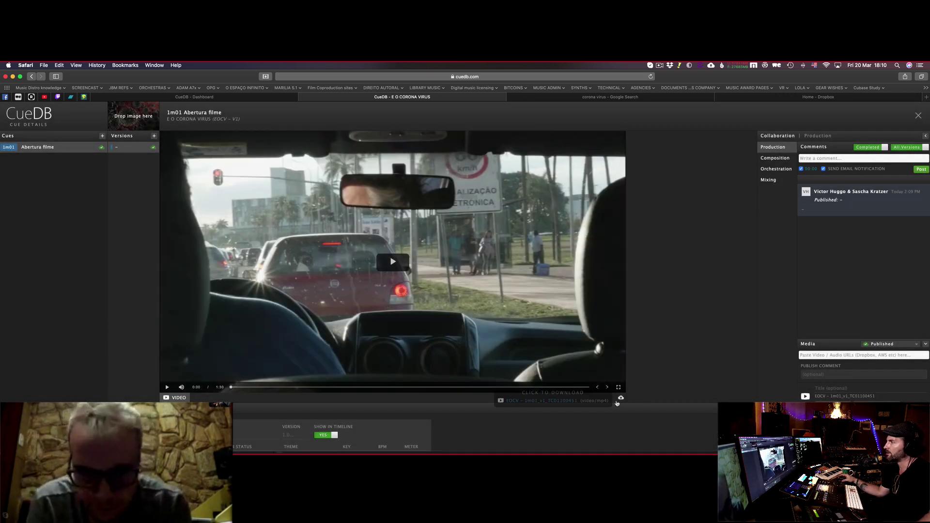
{"action": "left_click", "coordinate": [921, 115]}
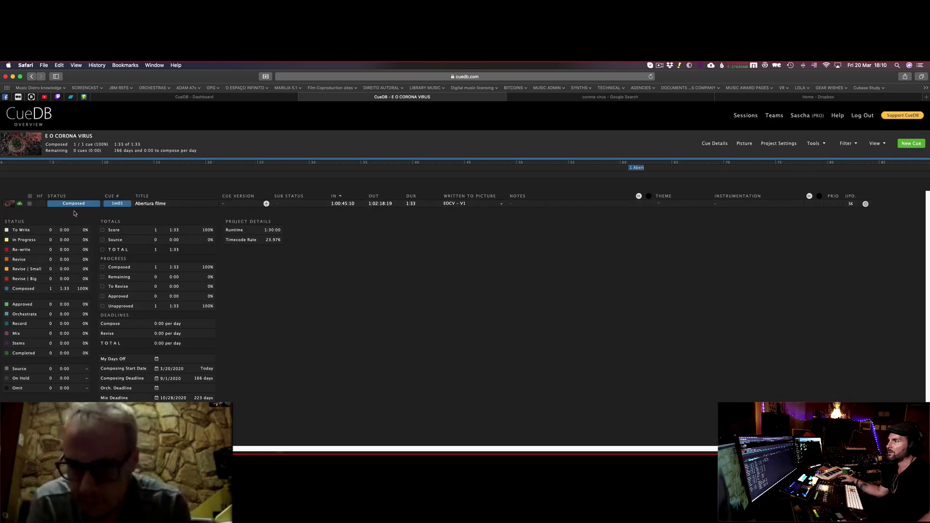
{"action": "left_click", "coordinate": [90, 204]}
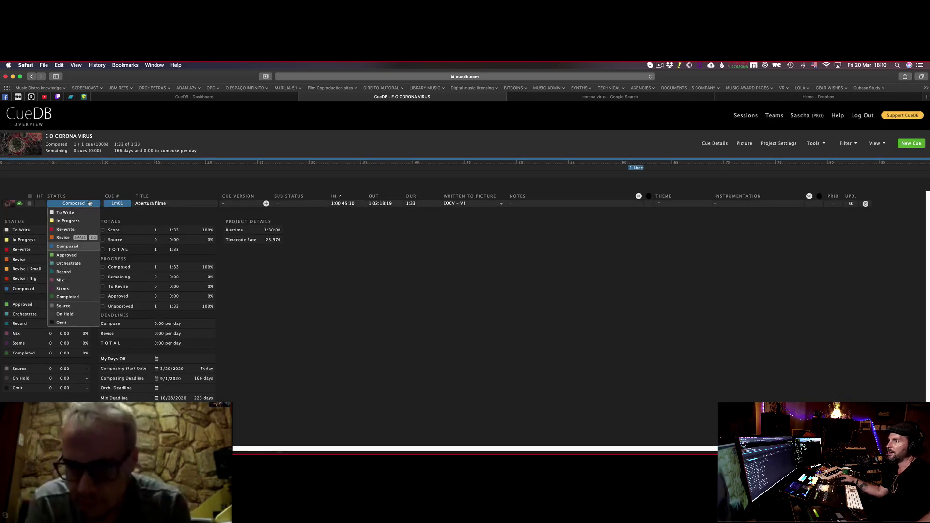
{"action": "left_click", "coordinate": [66, 255]}
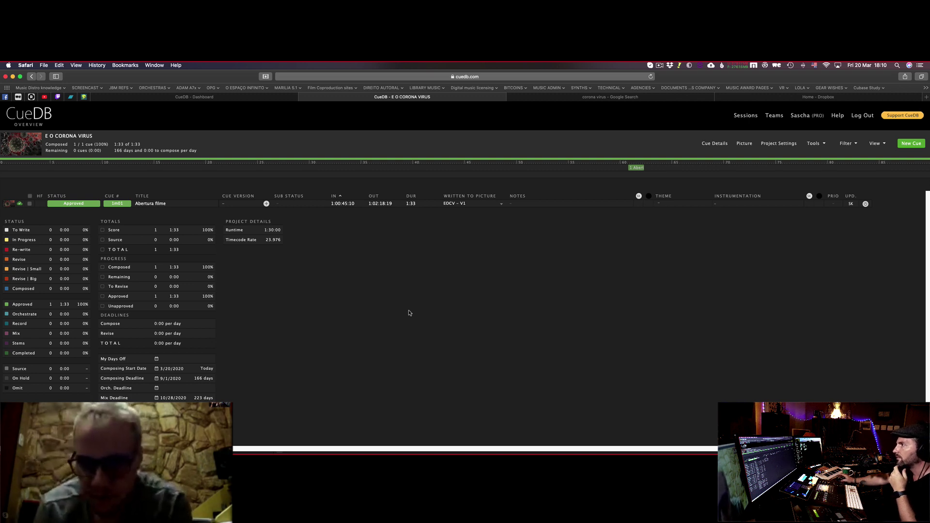
Step: Select cue 1m01 and examine the tools available for selected cues
{"action": "left_click", "coordinate": [29, 204]}
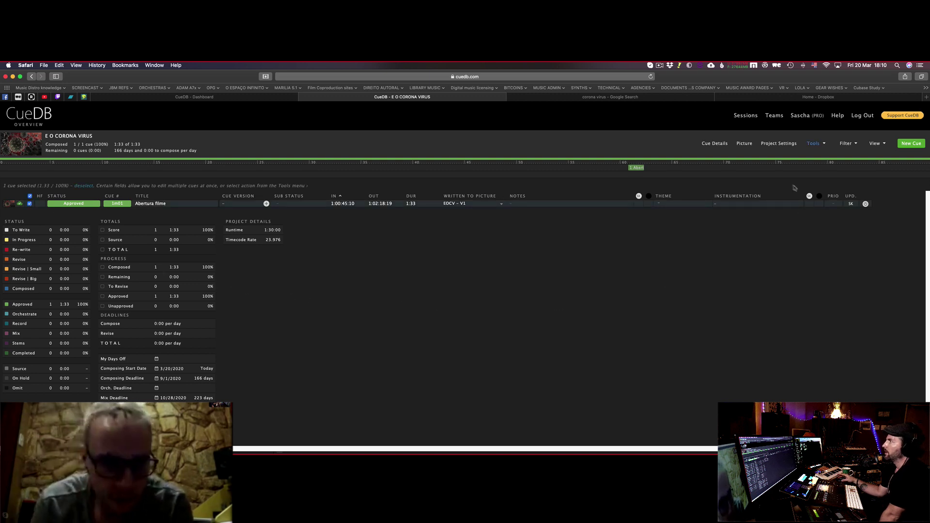
{"action": "left_click", "coordinate": [820, 145]}
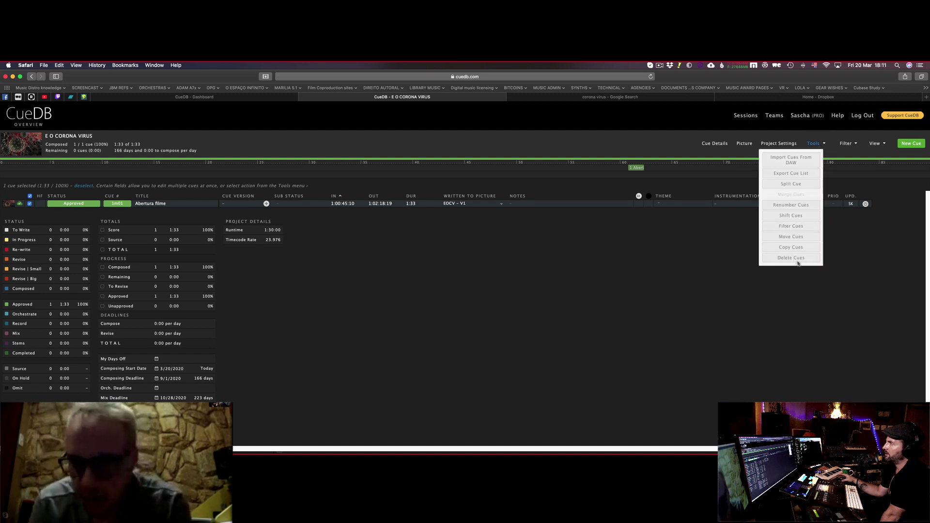
{"action": "left_click", "coordinate": [721, 269]}
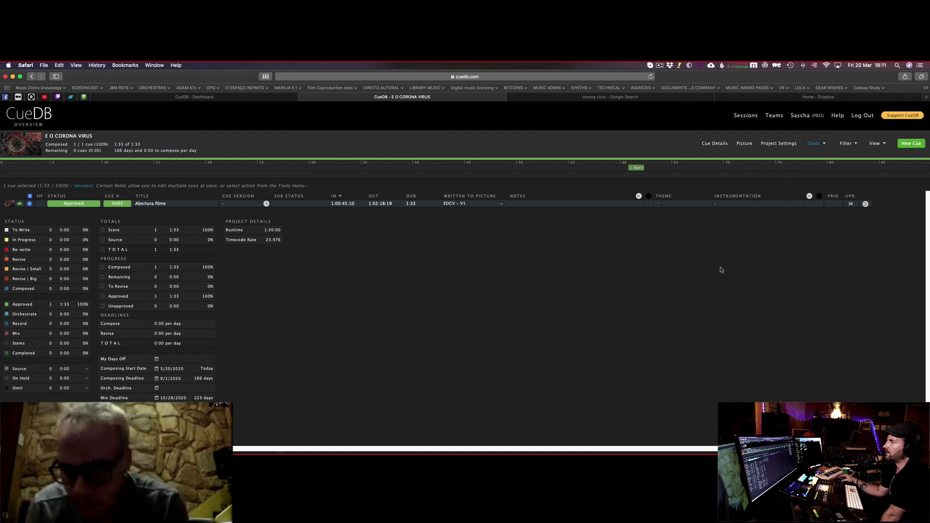
Step: Start new cue 1m02 in CueDB and set its IN time to 01:03:26:22.65, taken from inside the second score marker in Logic Pro X
{"action": "left_click", "coordinate": [910, 144]}
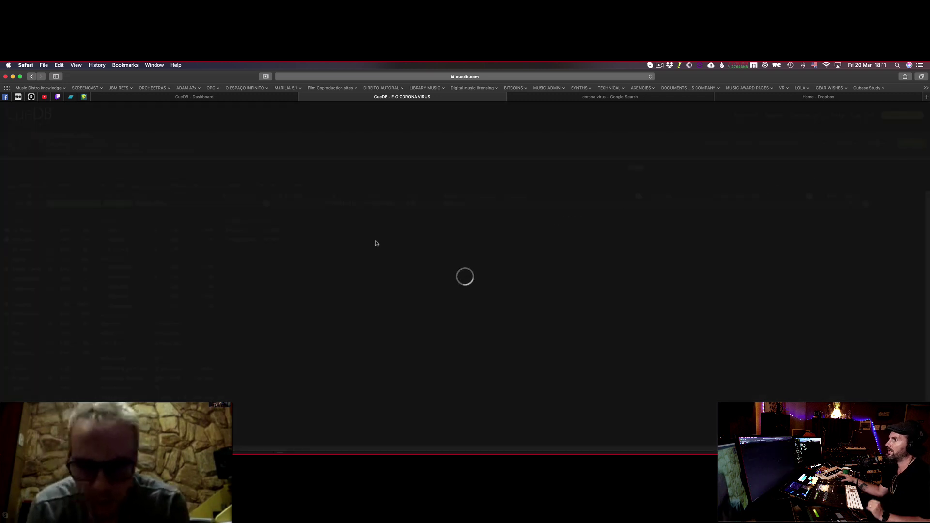
{"action": "key", "text": "super+Tab"}
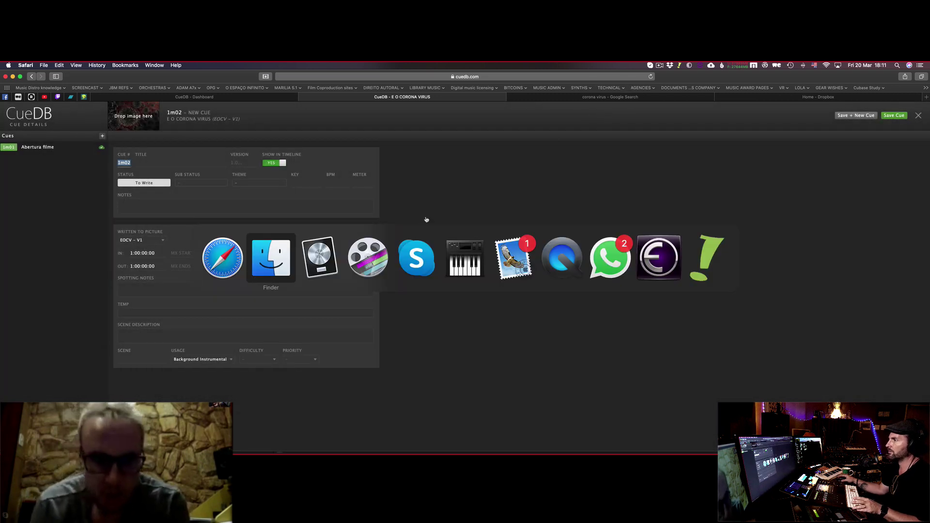
{"action": "key", "text": "super+Tab"}
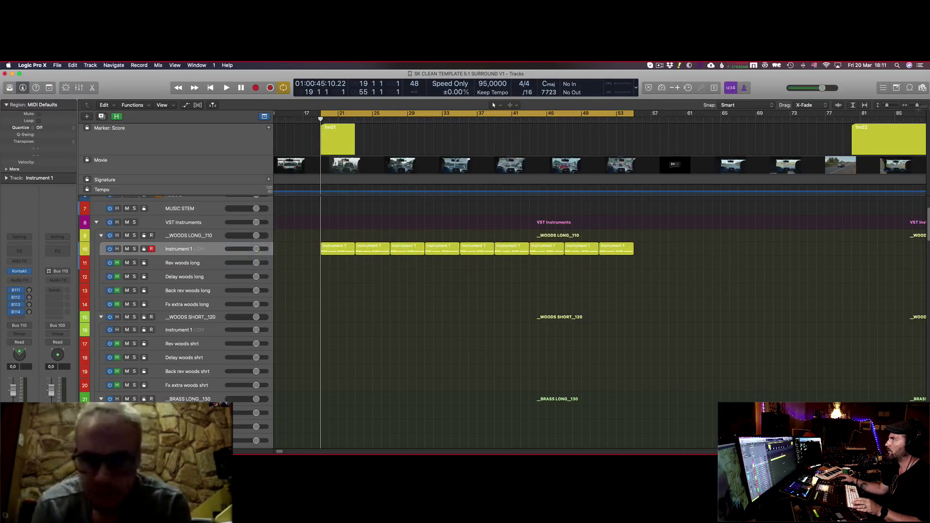
{"action": "left_click", "coordinate": [876, 118]}
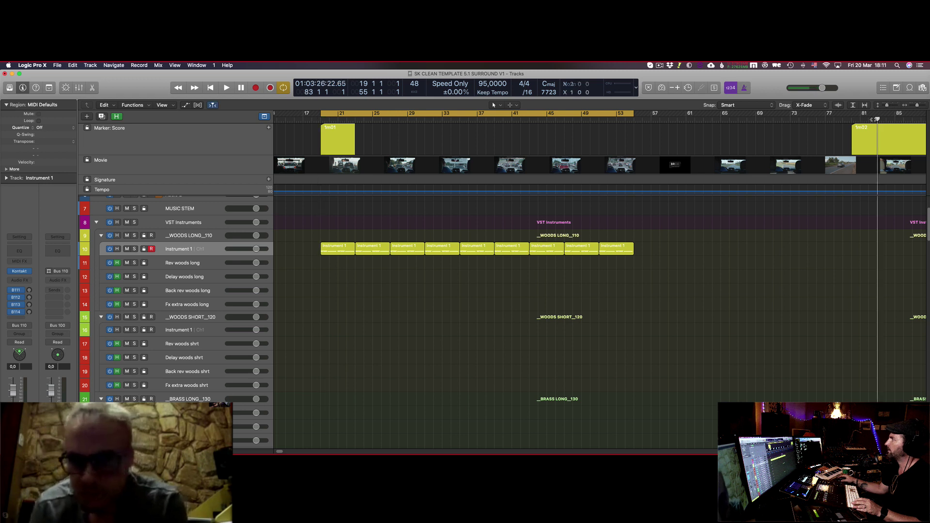
{"action": "double_click", "coordinate": [325, 85]}
{"action": "key", "text": "super+Tab"}
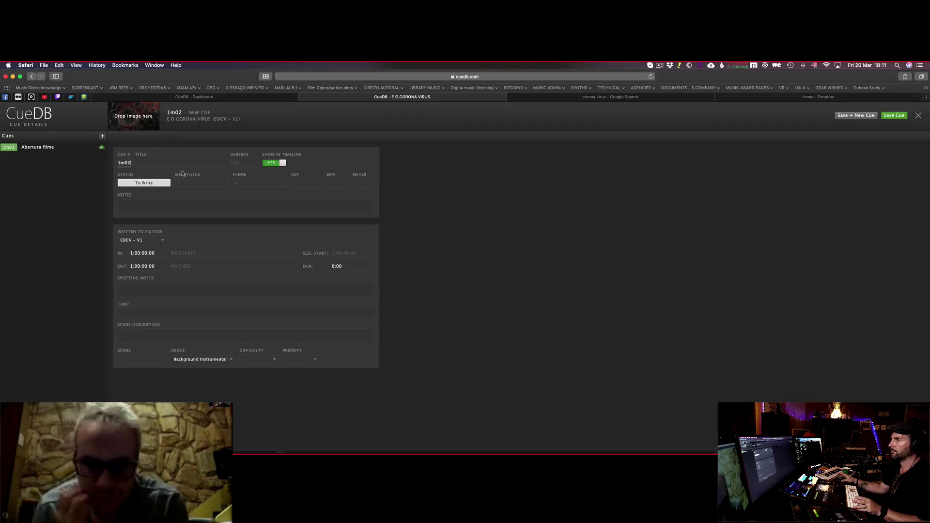
{"action": "left_click", "coordinate": [145, 255]}
{"action": "type", "text": "01:03:26:22.65"}
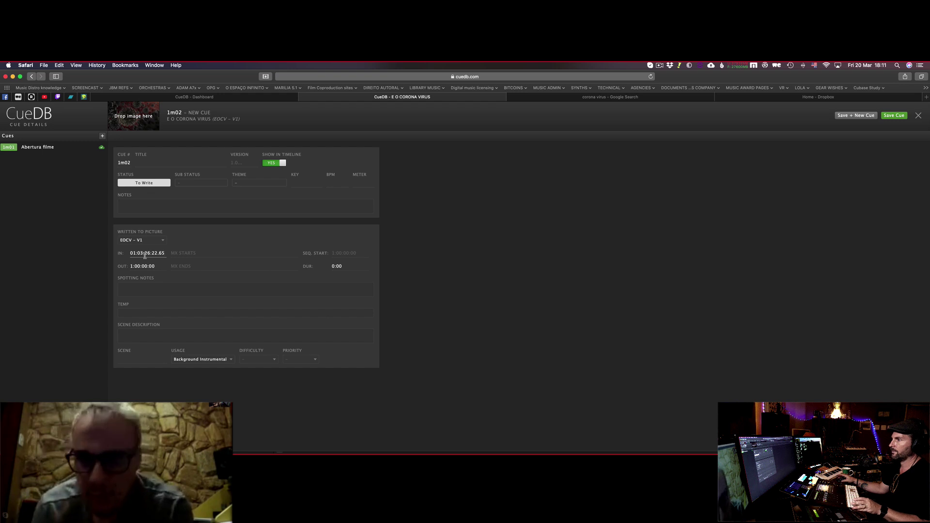
Step: Copy timecode 01:05:10:10.18 near the end of Logic's 1m02 marker, enter it as the new CueDB cue's OUT time, and save the cue
{"action": "key", "text": "super+Tab"}
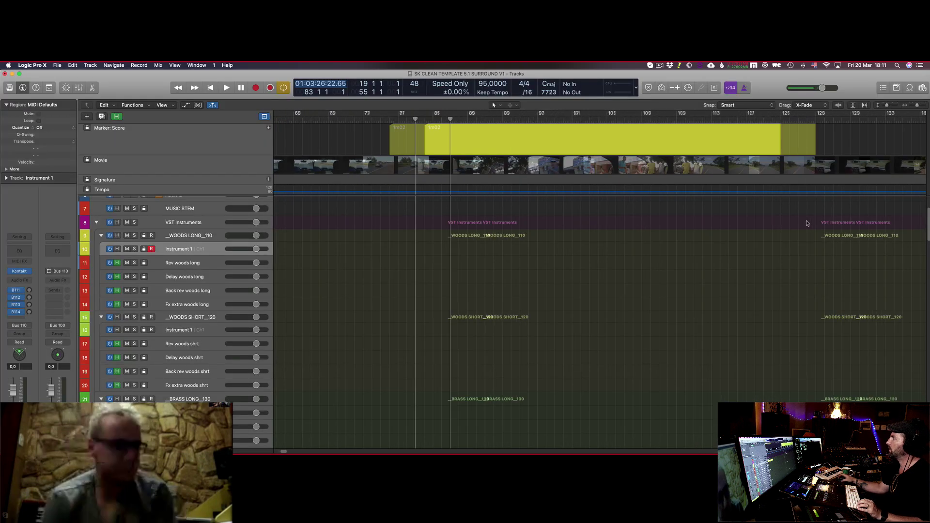
{"action": "left_click", "coordinate": [669, 134]}
{"action": "left_click", "coordinate": [704, 116]}
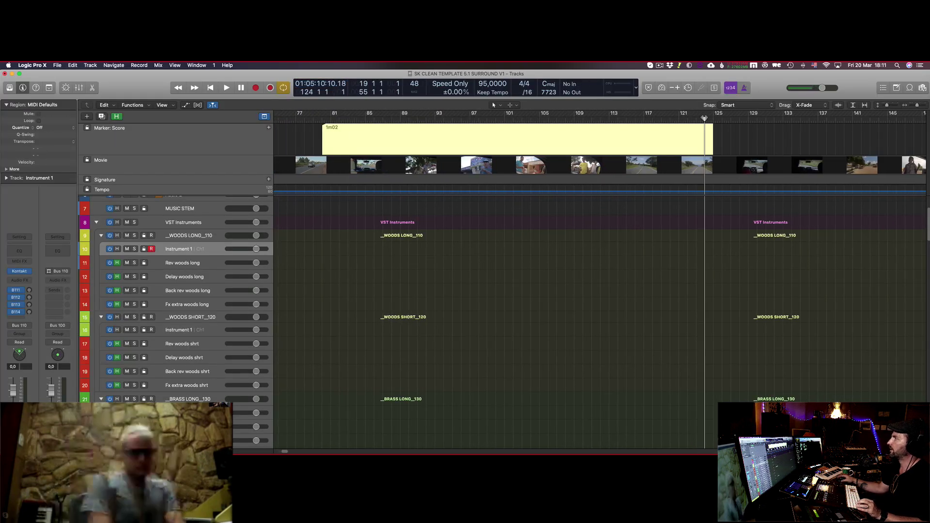
{"action": "double_click", "coordinate": [334, 84]}
{"action": "key", "text": "super+c"}
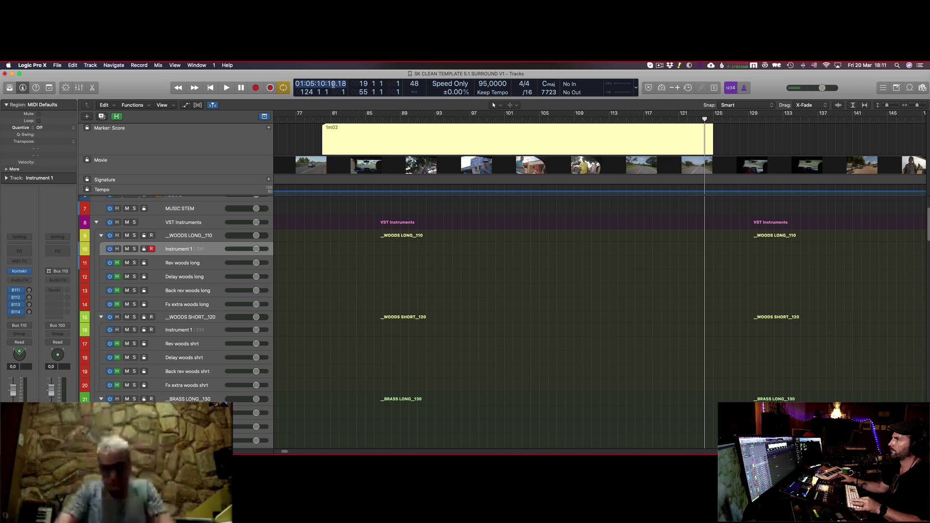
{"action": "key", "text": "super+Tab"}
{"action": "left_click", "coordinate": [154, 267]}
{"action": "key", "text": "super+v"}
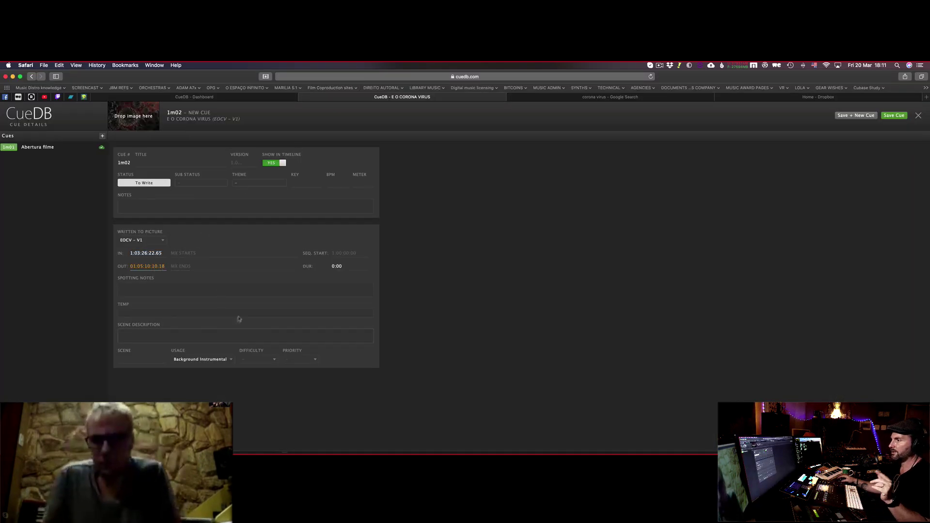
{"action": "left_click", "coordinate": [891, 115]}
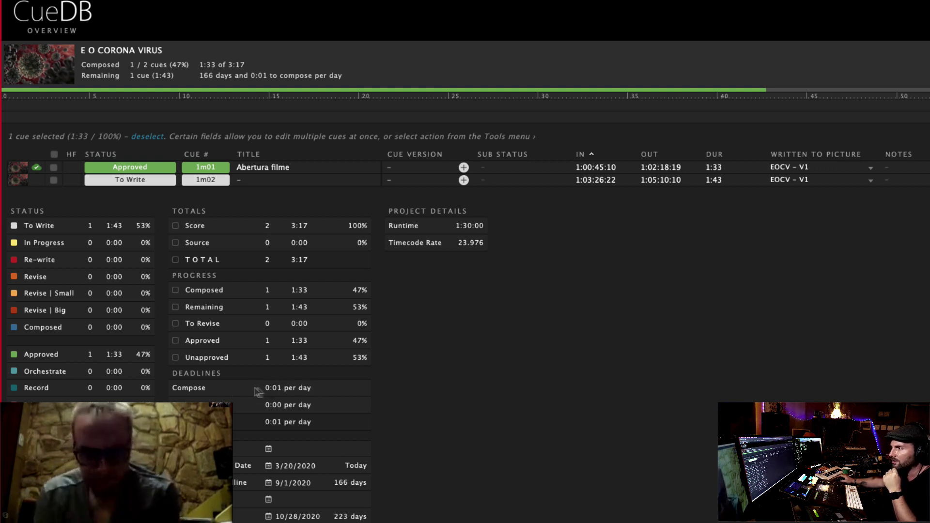
Step: Check the per-day composing figure in the deadlines, and delete cue 1m02 from the project
{"action": "left_click", "coordinate": [315, 388]}
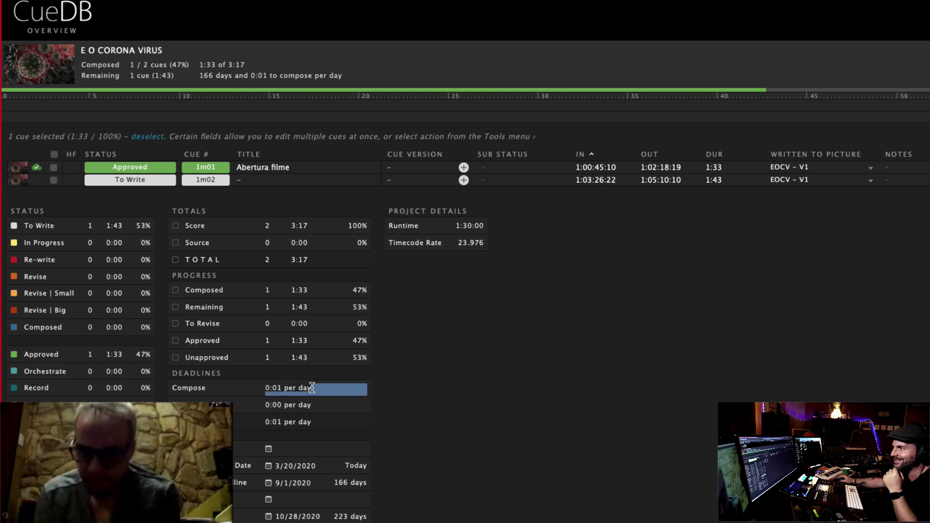
{"action": "left_click_drag", "start_coordinate": [311, 390], "coordinate": [194, 388]}
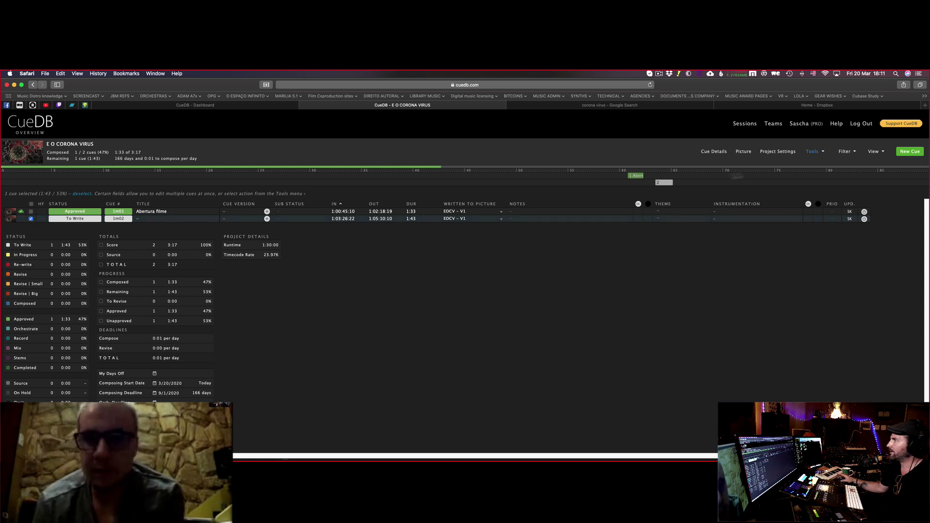
{"action": "left_click", "coordinate": [818, 150]}
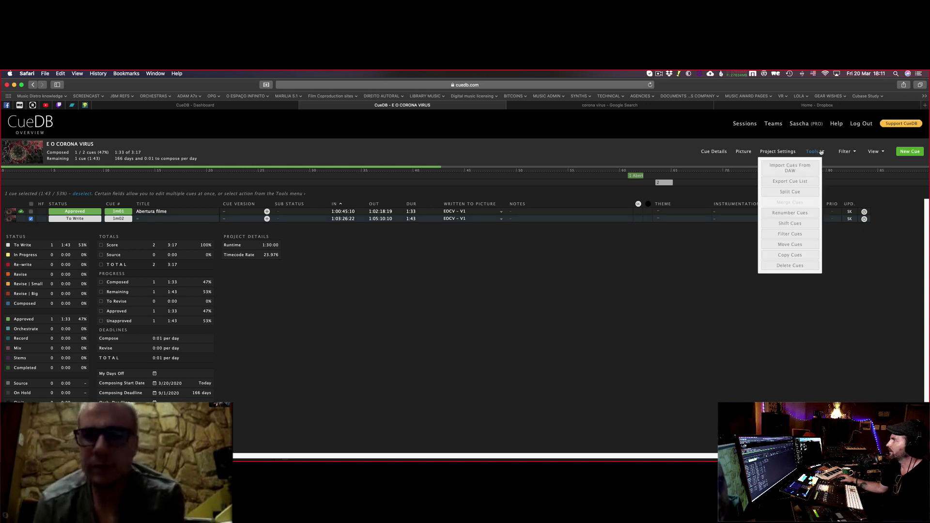
{"action": "left_click", "coordinate": [788, 265]}
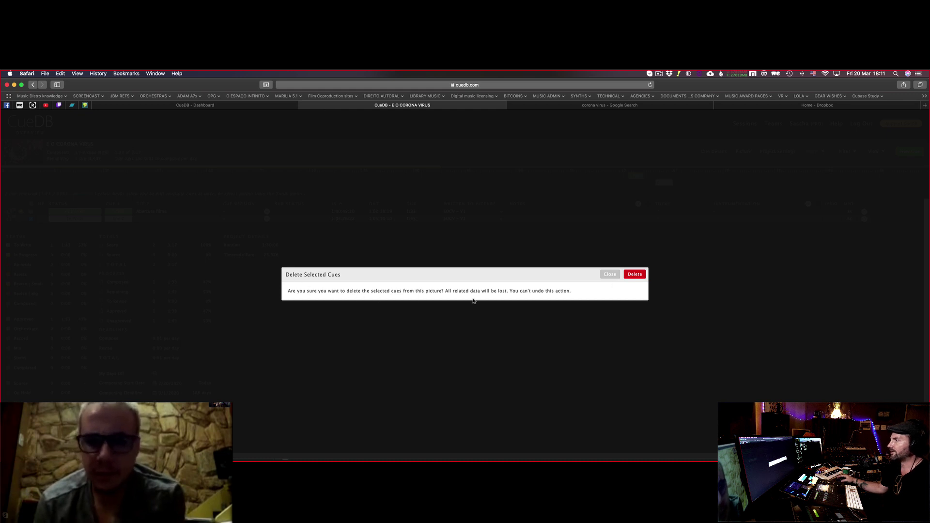
{"action": "left_click", "coordinate": [632, 276]}
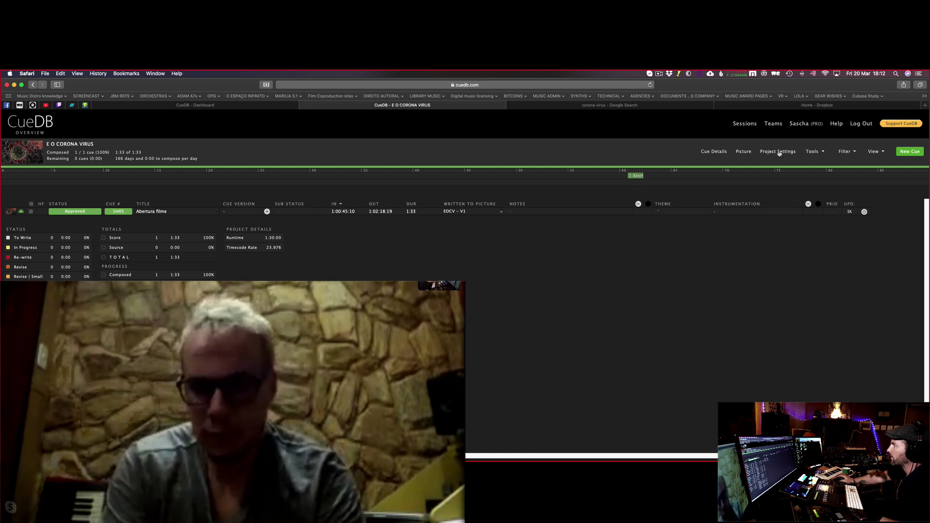
Step: Open the project's picture settings and set the IN time of version EOCV - V1 to 1:00:00:00
{"action": "left_click", "coordinate": [745, 149]}
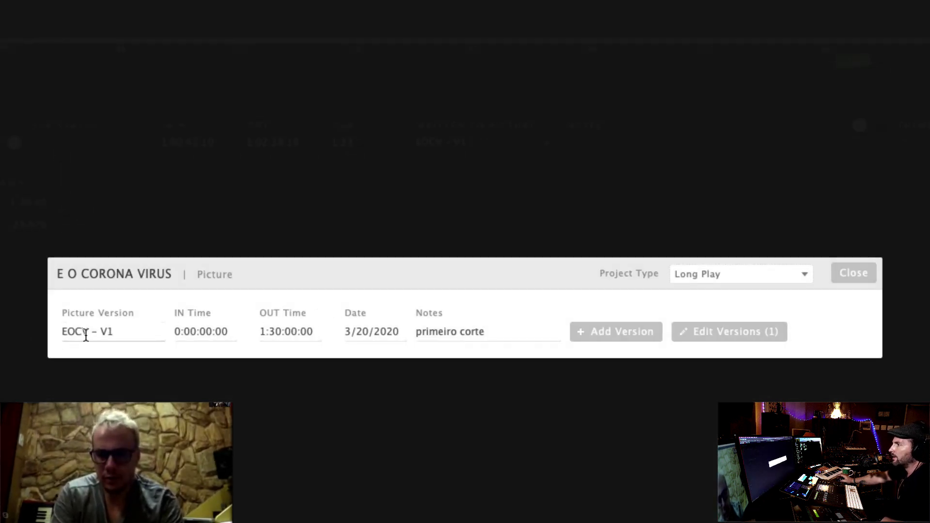
{"action": "triple_click", "coordinate": [113, 334]}
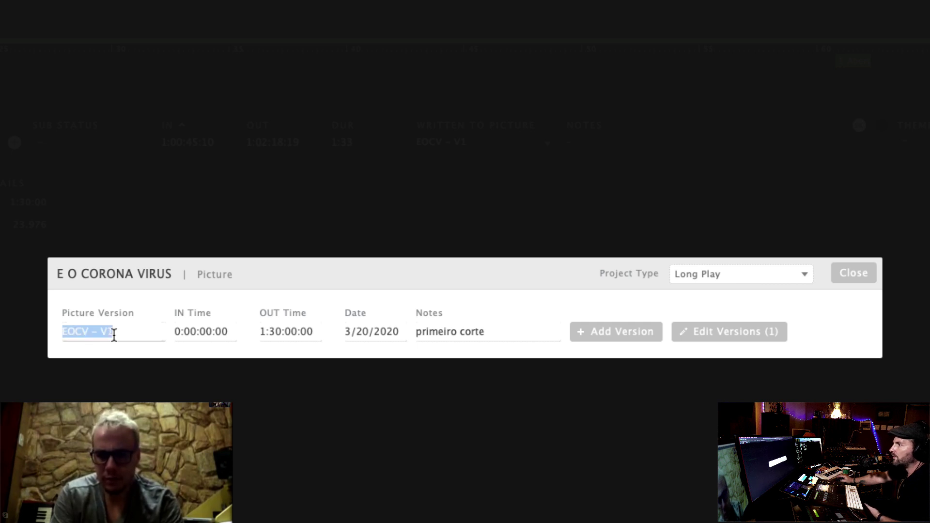
{"action": "triple_click", "coordinate": [178, 332]}
{"action": "type", "text": "0"}
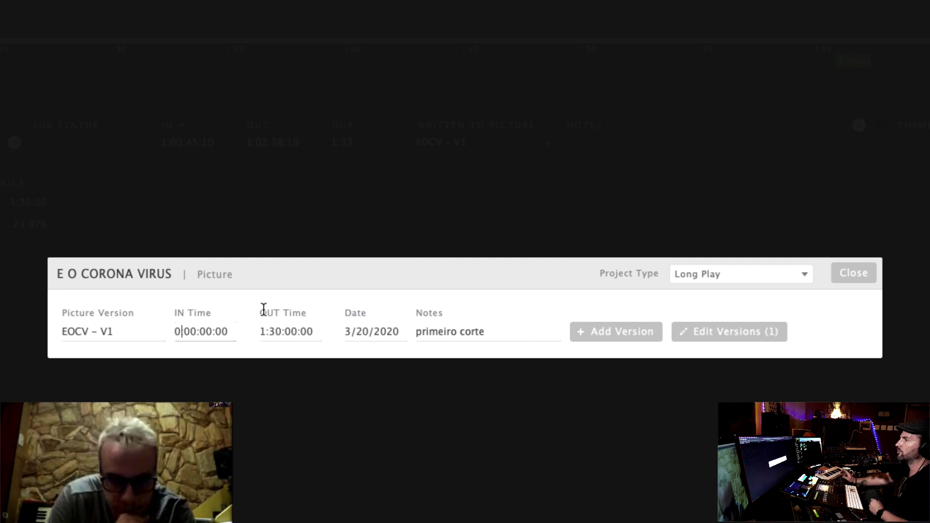
{"action": "key", "text": "BackSpace"}
{"action": "type", "text": "1"}
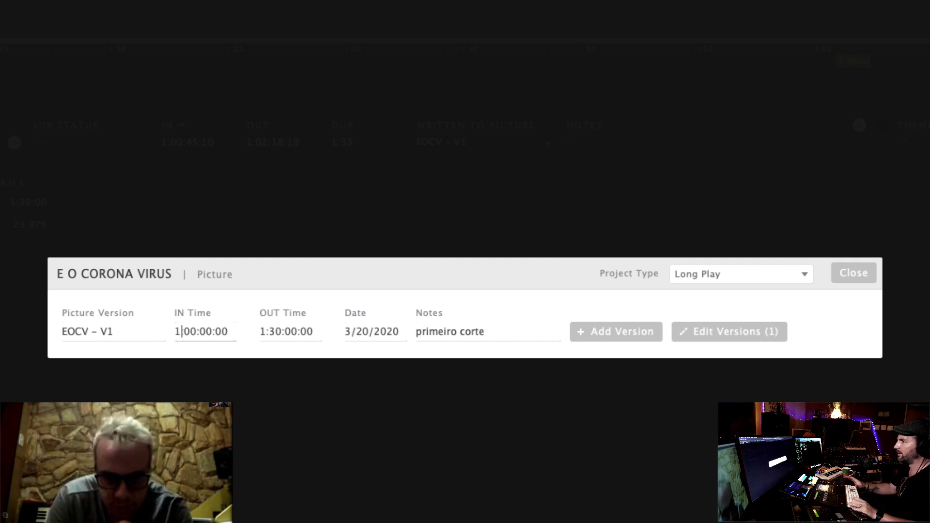
{"action": "key", "text": "Return"}
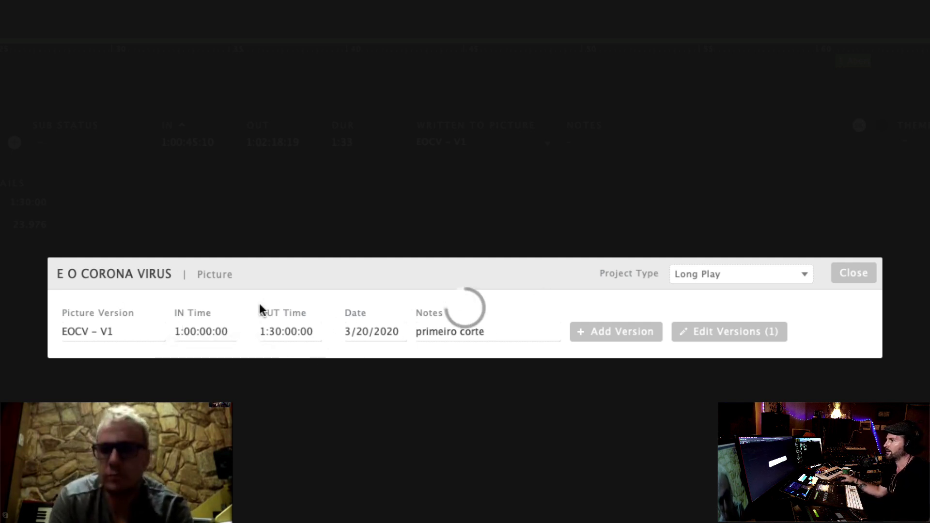
Step: Set the OUT time of picture version EOCV - V1 to 2:30:00:00 and close the picture settings
{"action": "triple_click", "coordinate": [262, 334]}
{"action": "left_click", "coordinate": [267, 333]}
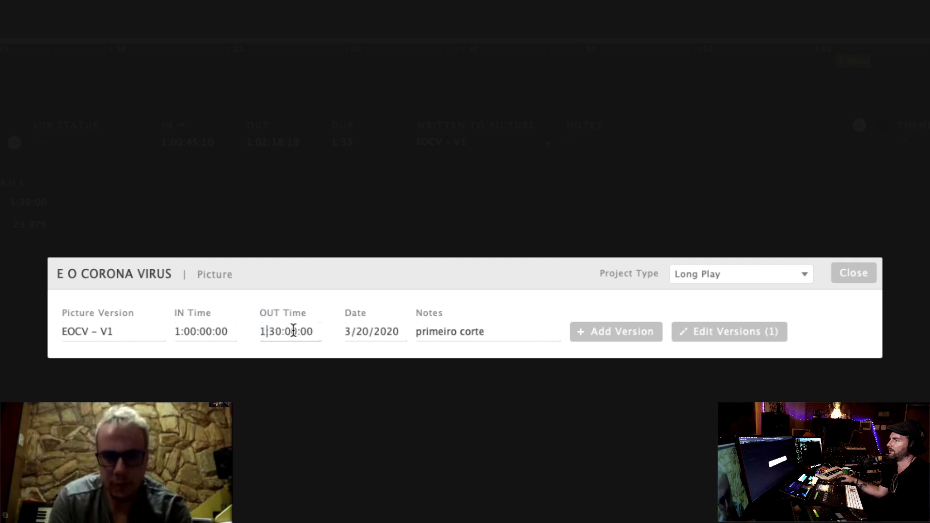
{"action": "key", "text": "BackSpace"}
{"action": "type", "text": "2"}
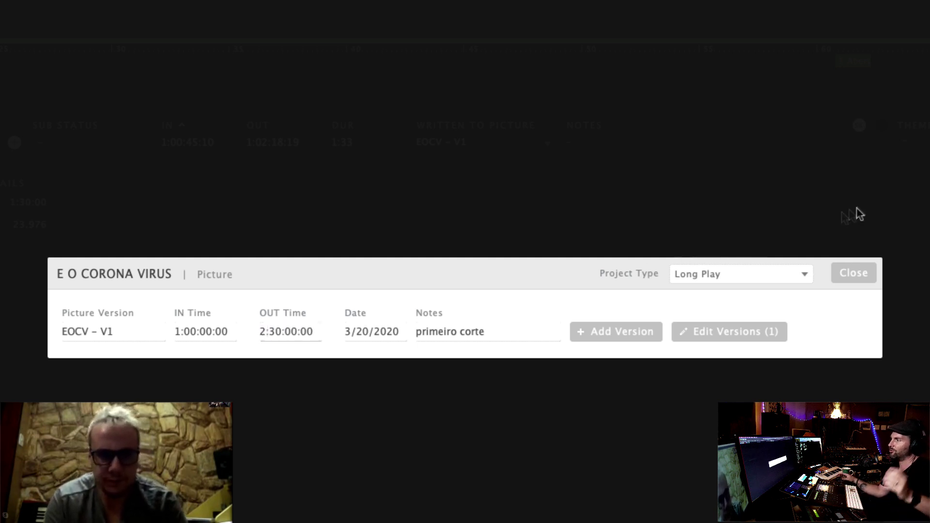
{"action": "left_click", "coordinate": [854, 275]}
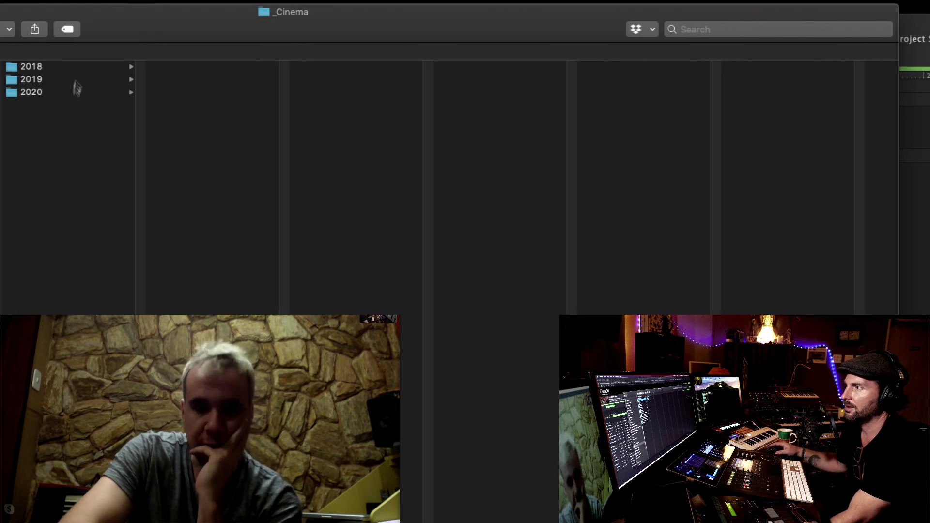
Step: In Finder's _Cinema folder, open 2019 > Capitão Astúcia and examine its Cue list status and Footages folders
{"action": "left_click", "coordinate": [97, 78]}
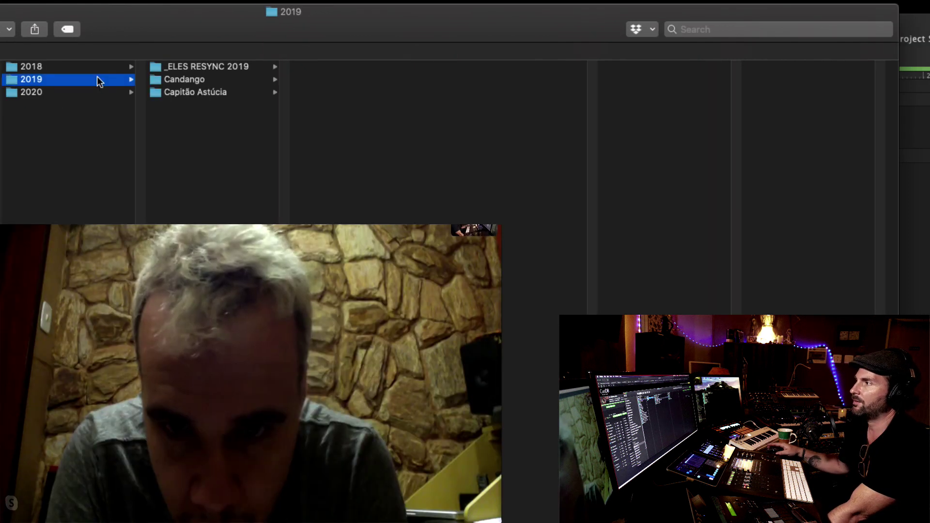
{"action": "left_click", "coordinate": [213, 93]}
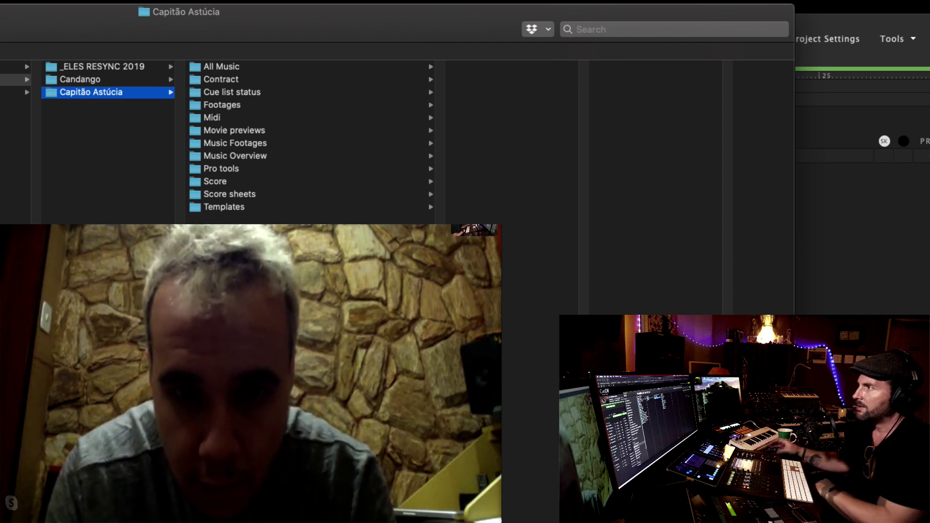
{"action": "left_click", "coordinate": [239, 97]}
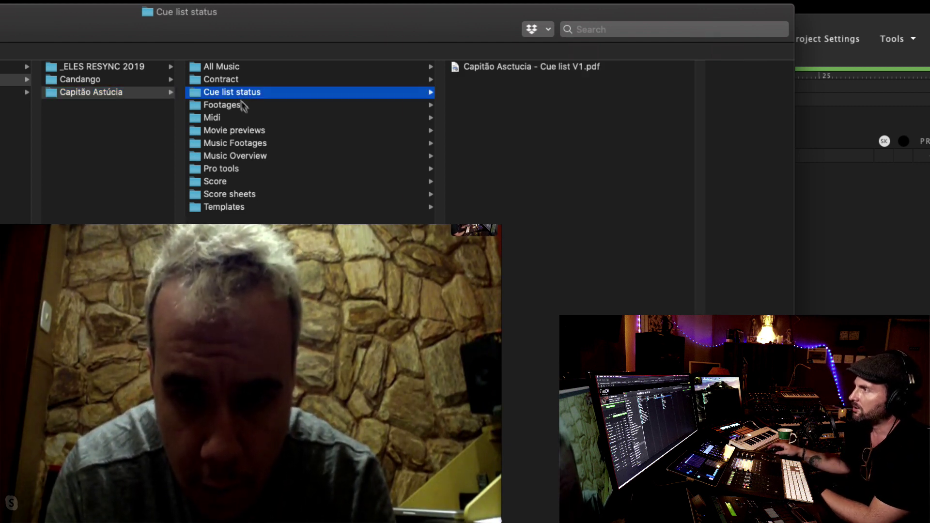
{"action": "left_click", "coordinate": [243, 105]}
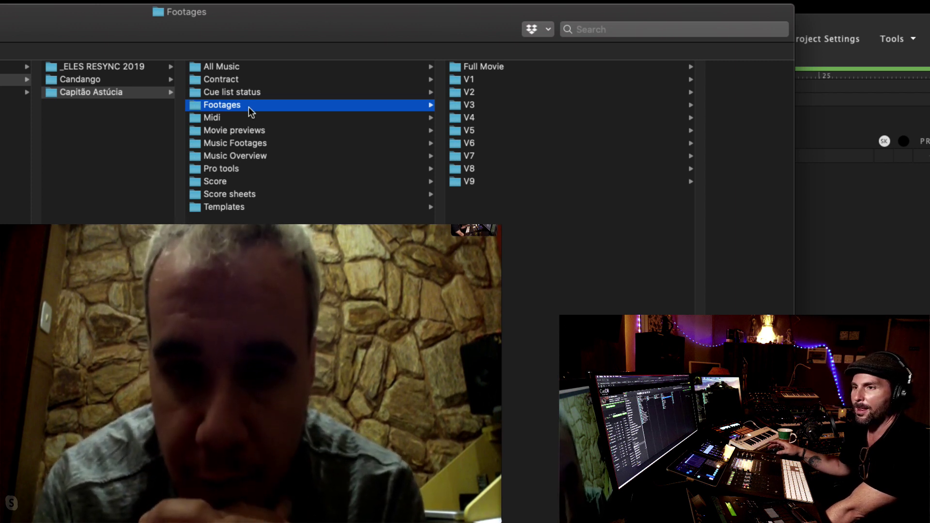
Step: Examine the _Previews, _Final Versions and Pre Production folders inside the project's All Music folder
{"action": "left_click", "coordinate": [262, 67]}
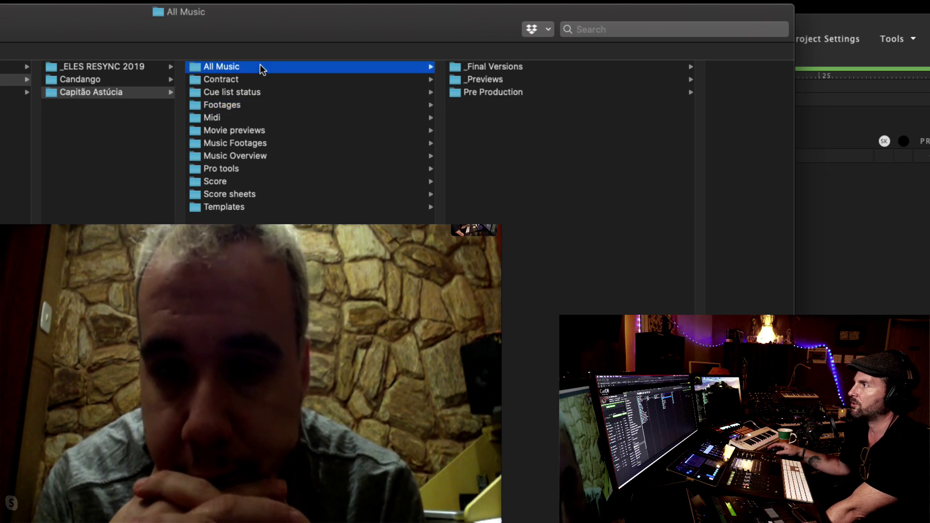
{"action": "left_click", "coordinate": [538, 81]}
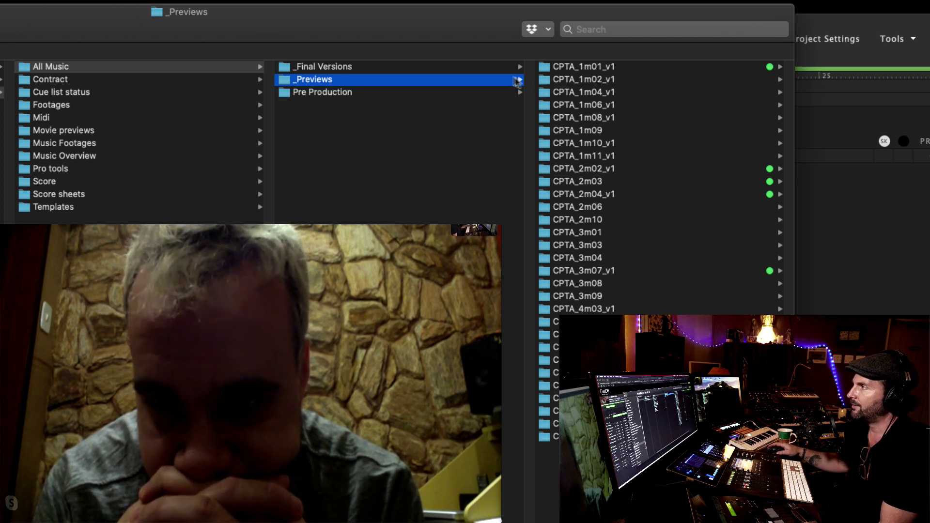
{"action": "left_click", "coordinate": [496, 68]}
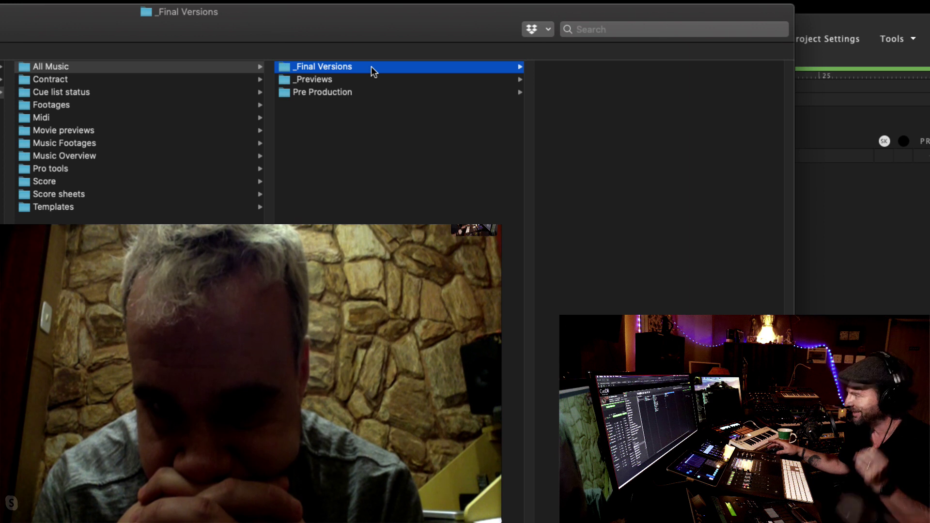
{"action": "left_click", "coordinate": [367, 93]}
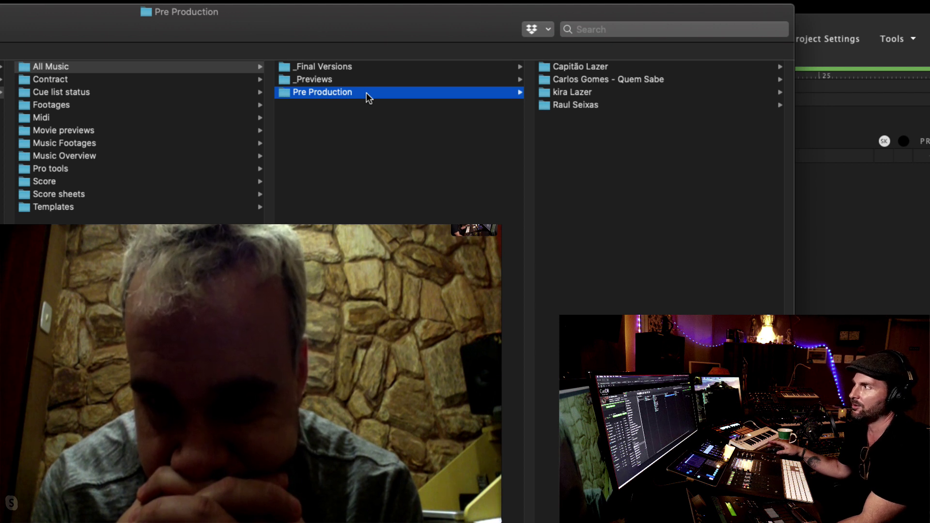
Step: Preview the audio file Raul Seixas - Medo da Chuva V1 Vinyl Version.mp3 from the Pre Production folder and close the preview
{"action": "left_click", "coordinate": [571, 106]}
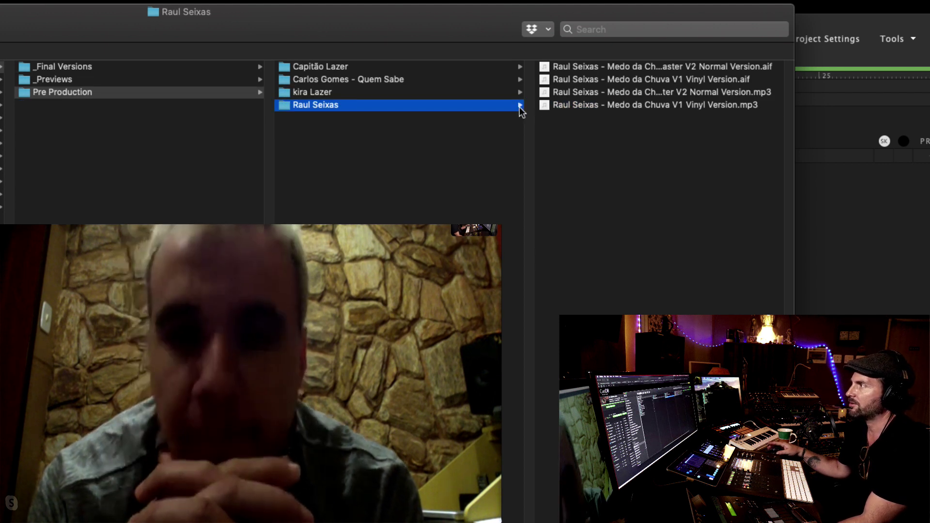
{"action": "left_click", "coordinate": [593, 104]}
{"action": "key", "text": "space"}
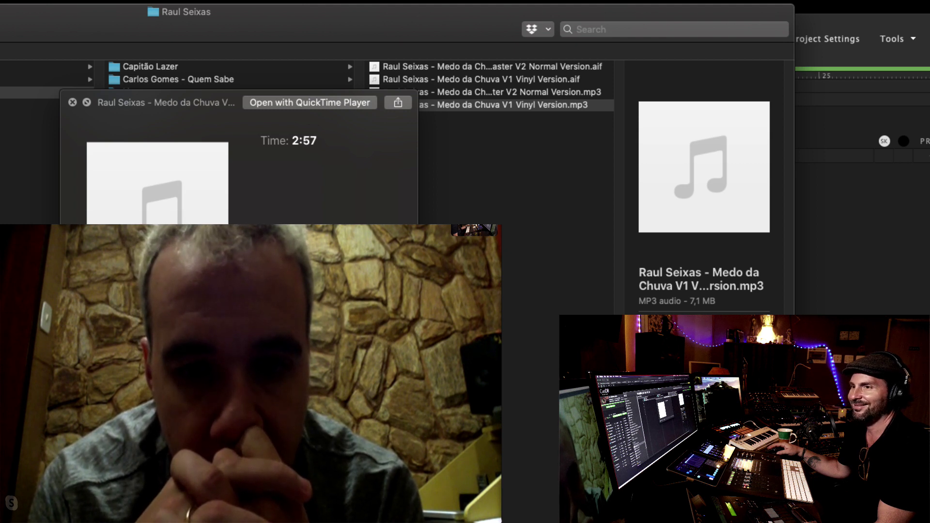
{"action": "key", "text": "space"}
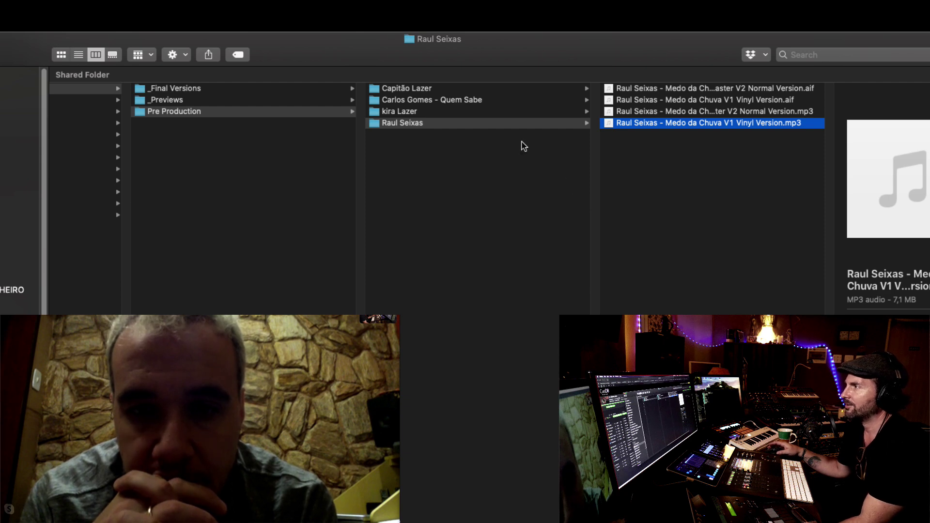
Step: Examine the cue folders inside the project's _Previews and Movie previews folders
{"action": "scroll", "coordinate": [509, 219], "scroll_direction": "left", "scroll_amount": 5}
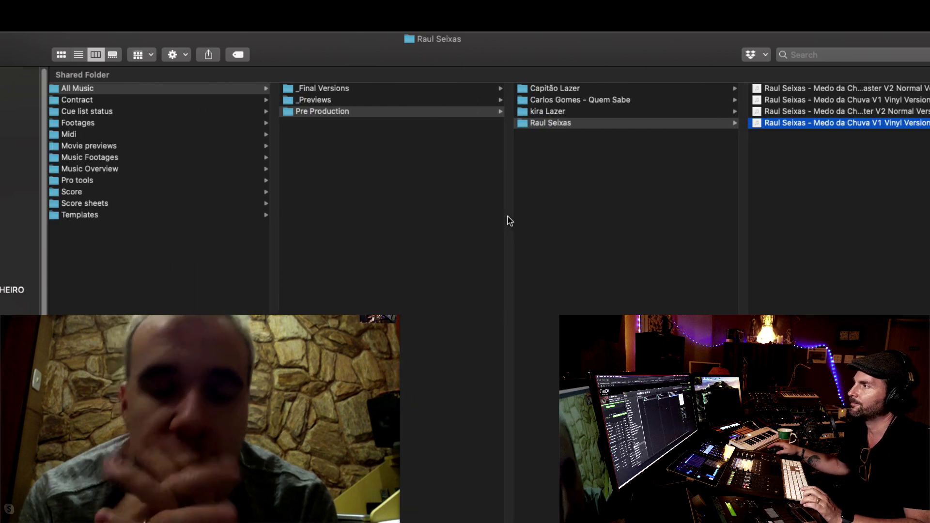
{"action": "left_click", "coordinate": [397, 101]}
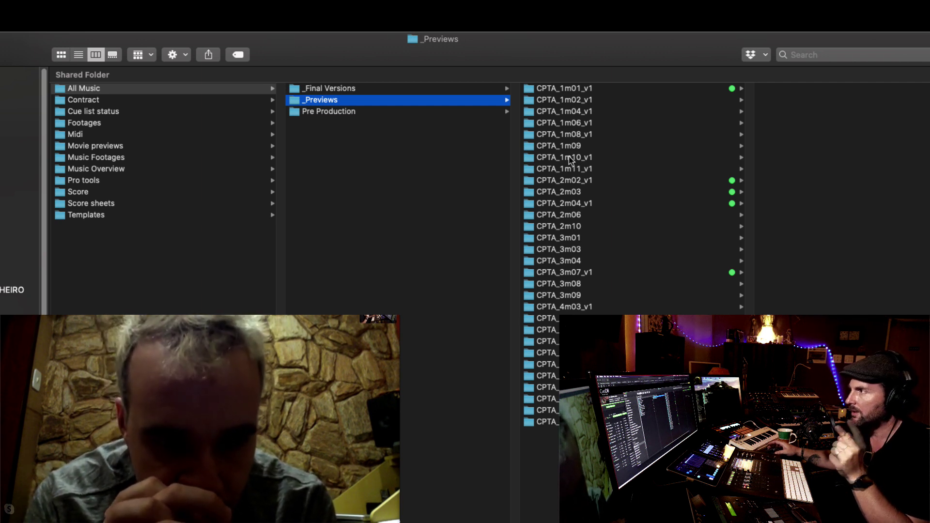
{"action": "left_click", "coordinate": [153, 147]}
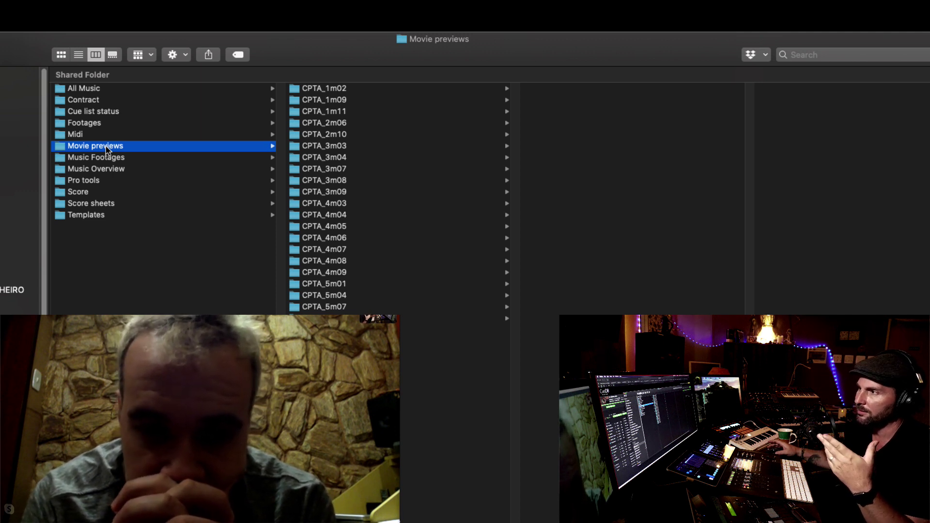
Step: Preview the video CPTA_3m04_v1.mov from the CPTA_3m04 folder in Movie previews and close the preview
{"action": "left_click", "coordinate": [332, 158]}
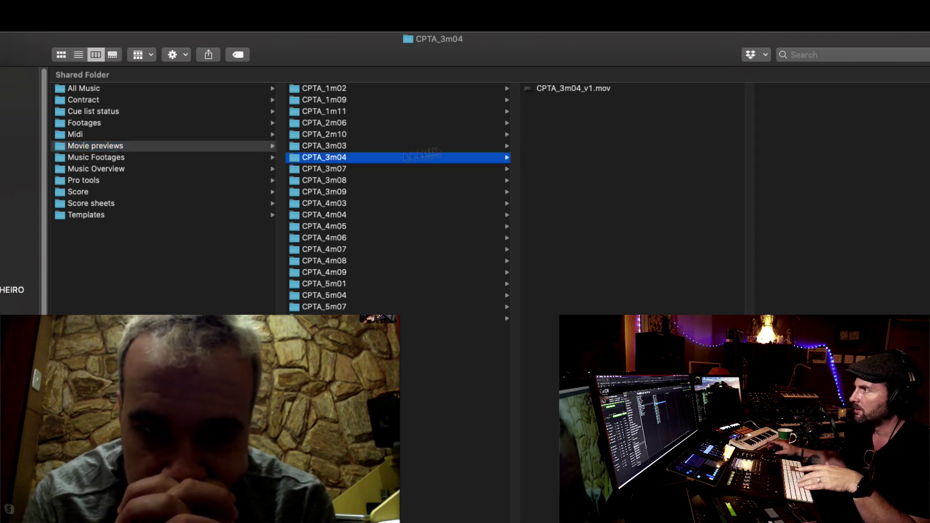
{"action": "left_click", "coordinate": [576, 90]}
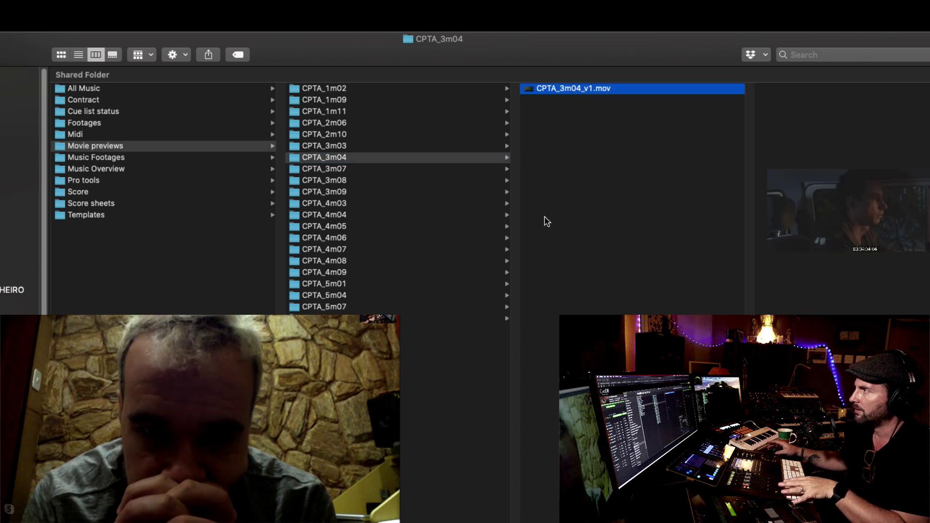
{"action": "key", "text": "space"}
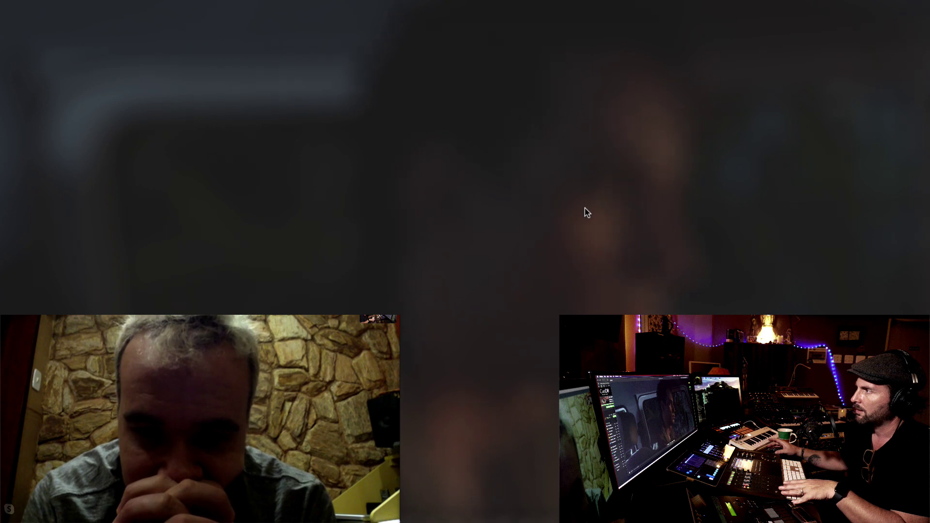
{"action": "key", "text": "space"}
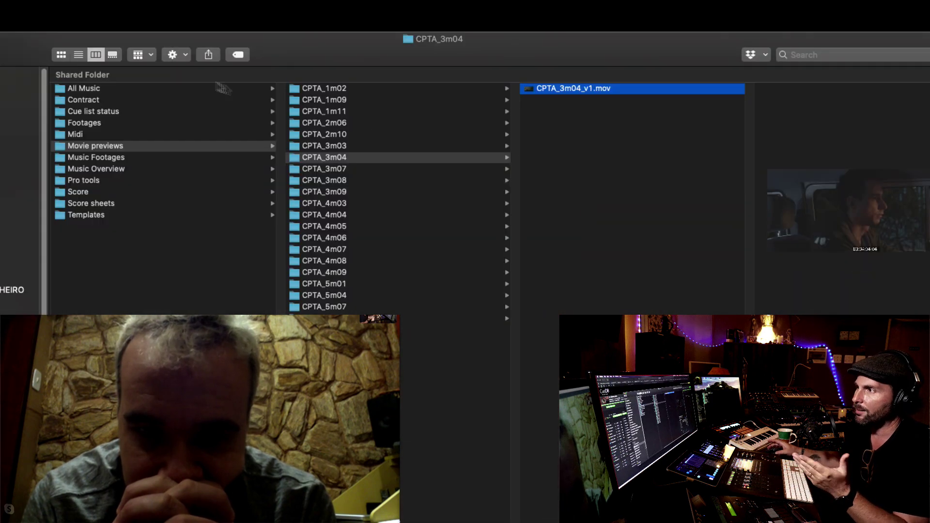
Step: Glance at CueDB in Safari, return to Finder and examine the Full Movie, V1, V2 and V3 folders inside Footages
{"action": "key", "text": "super+Tab"}
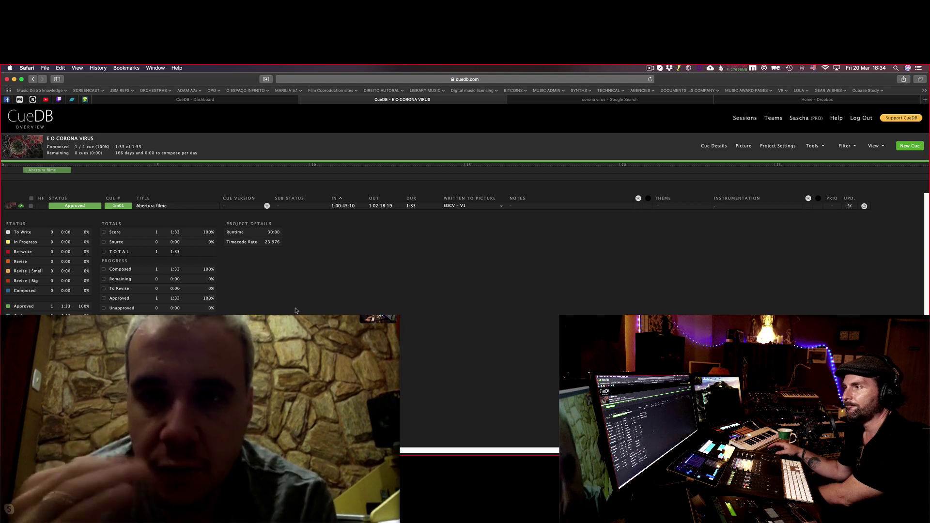
{"action": "key", "text": "super+Tab"}
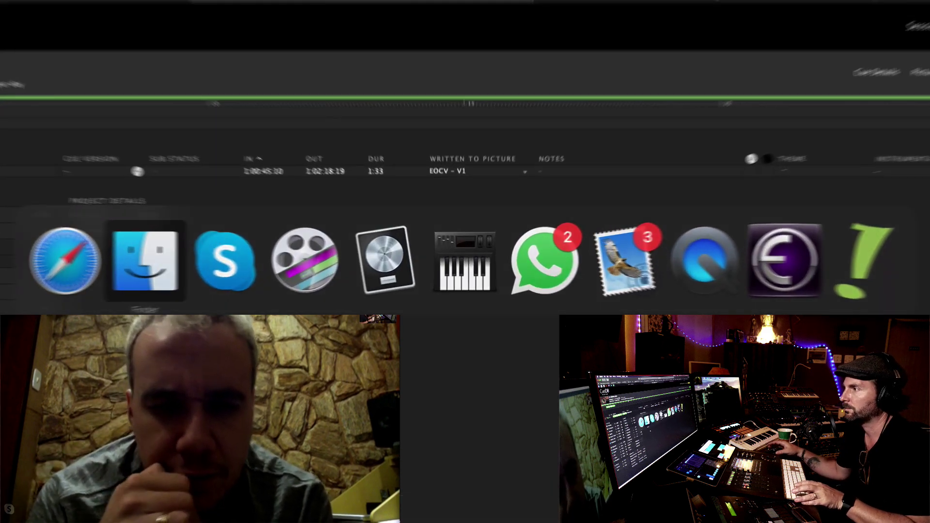
{"action": "scroll", "coordinate": [199, 257], "scroll_direction": "left", "scroll_amount": 3}
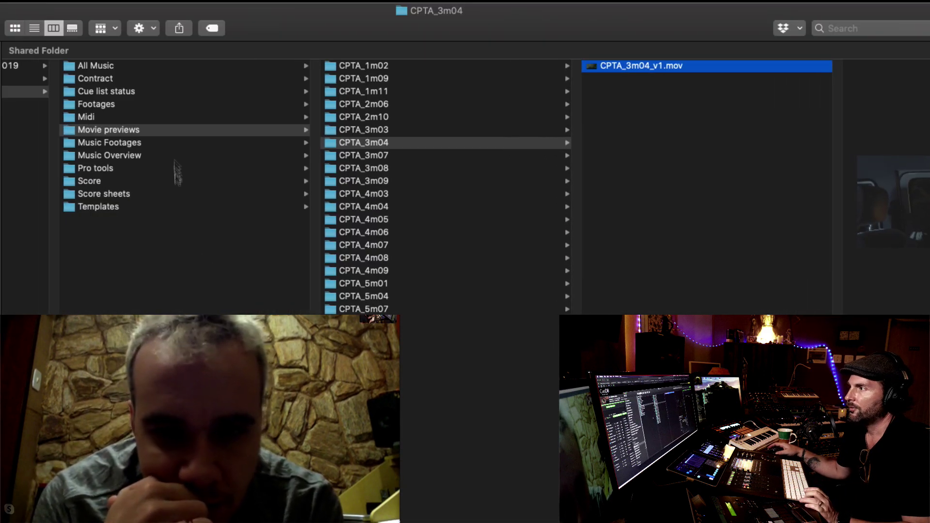
{"action": "left_click", "coordinate": [155, 108]}
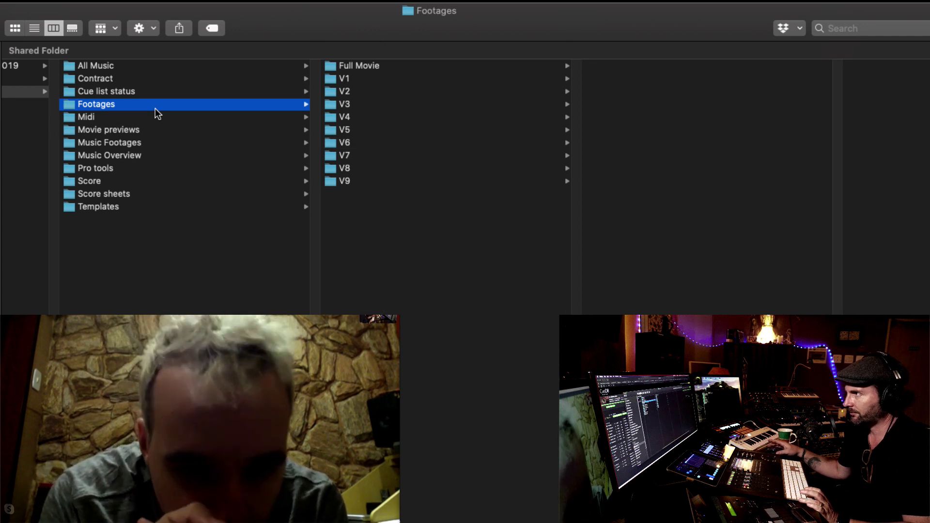
{"action": "left_click", "coordinate": [362, 71]}
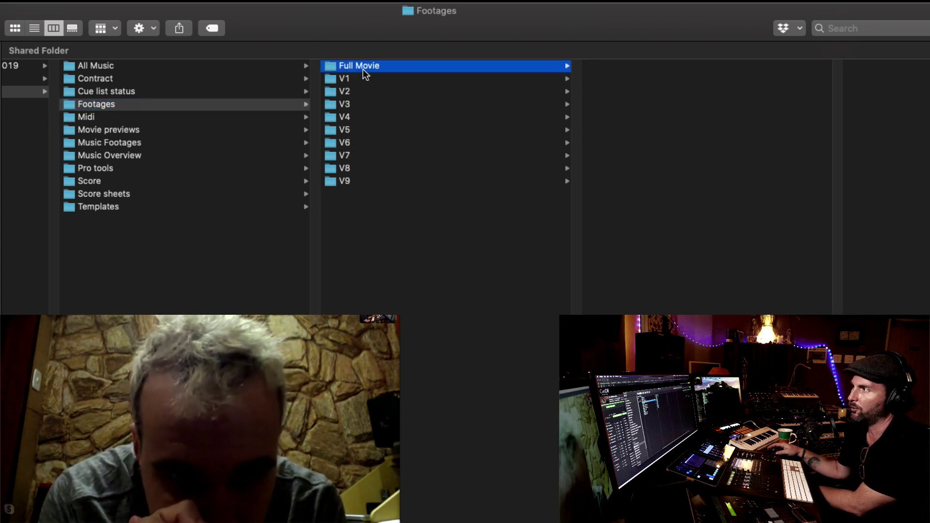
{"action": "left_click", "coordinate": [416, 78]}
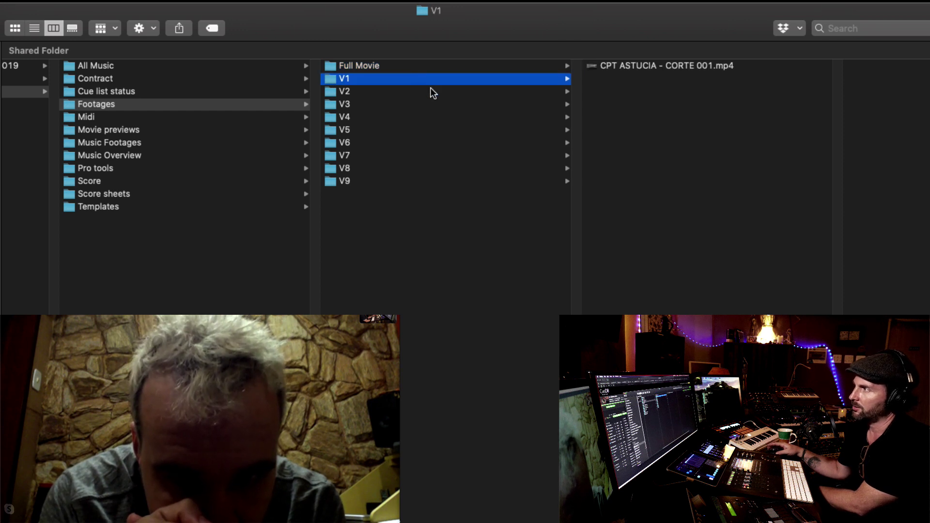
{"action": "left_click", "coordinate": [432, 92]}
{"action": "left_click", "coordinate": [438, 104]}
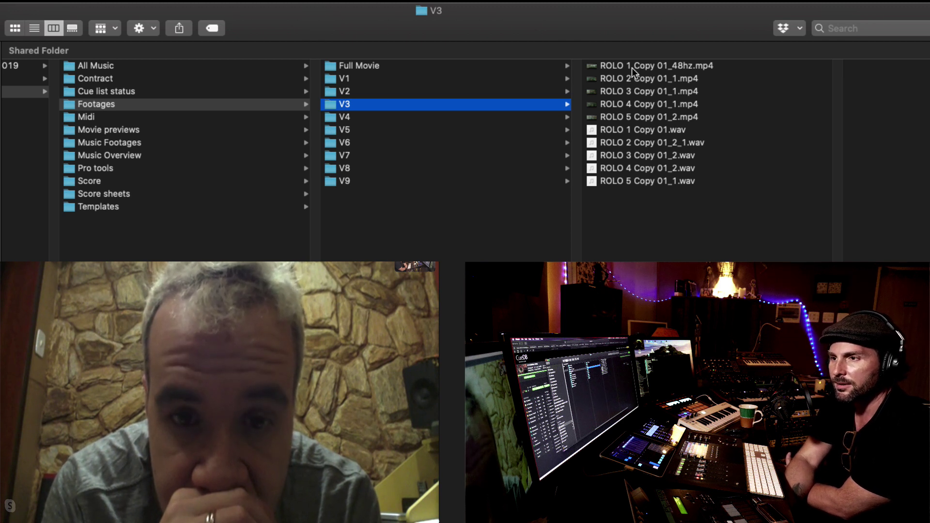
Step: Preview the reel video ROLO 1 Copy 01_48hz.mp4 from the V3 footage folder and close the preview
{"action": "left_click", "coordinate": [632, 68]}
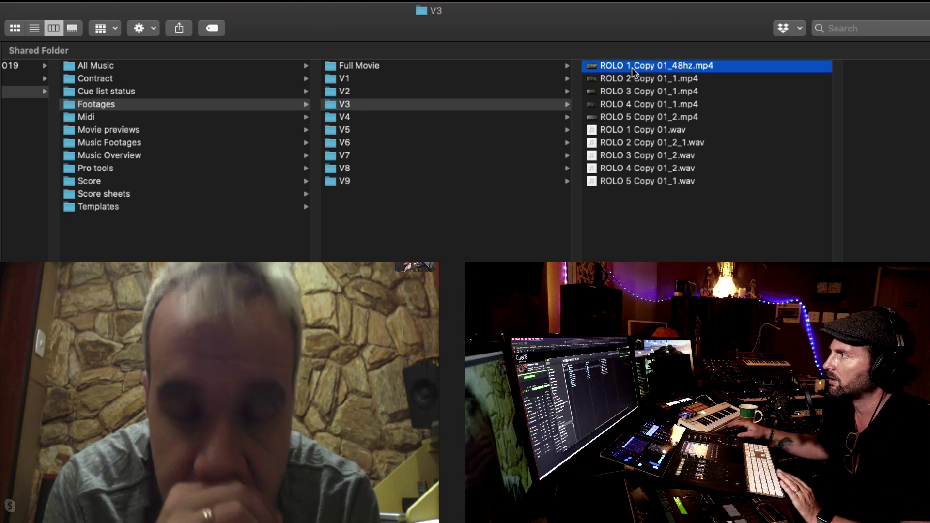
{"action": "key", "text": "space"}
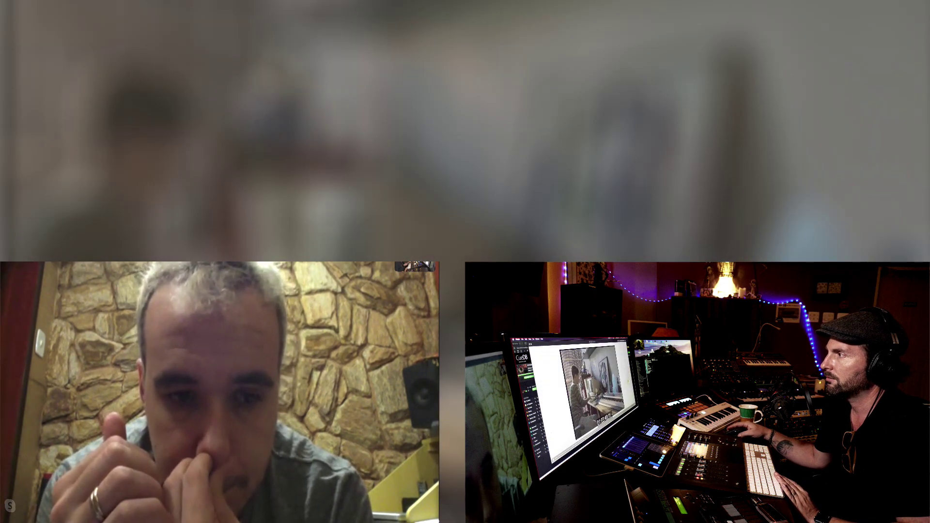
{"action": "key", "text": "space"}
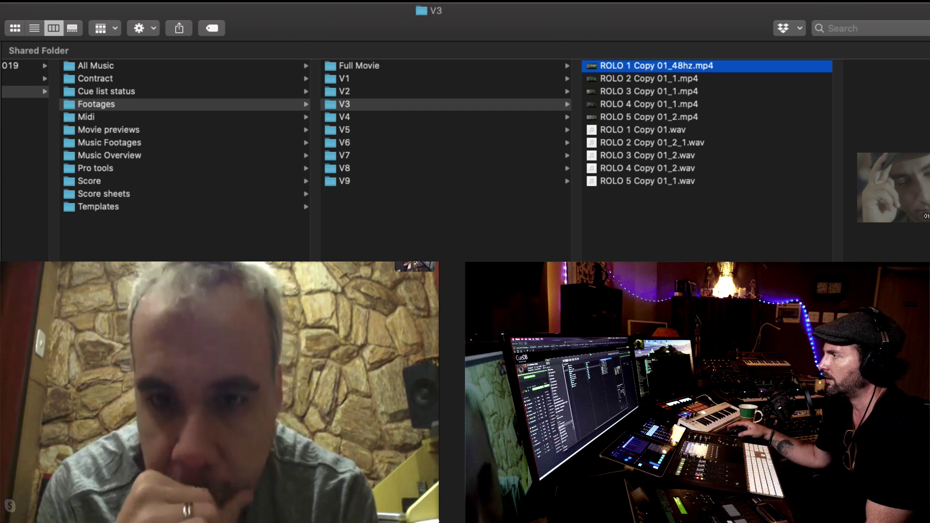
Step: Inspect ROLO 3 Copy 01_1.mp4 and the audio file ROLO 1 Copy 01.wav in the V3 folder and close the Finder window
{"action": "left_click", "coordinate": [695, 91]}
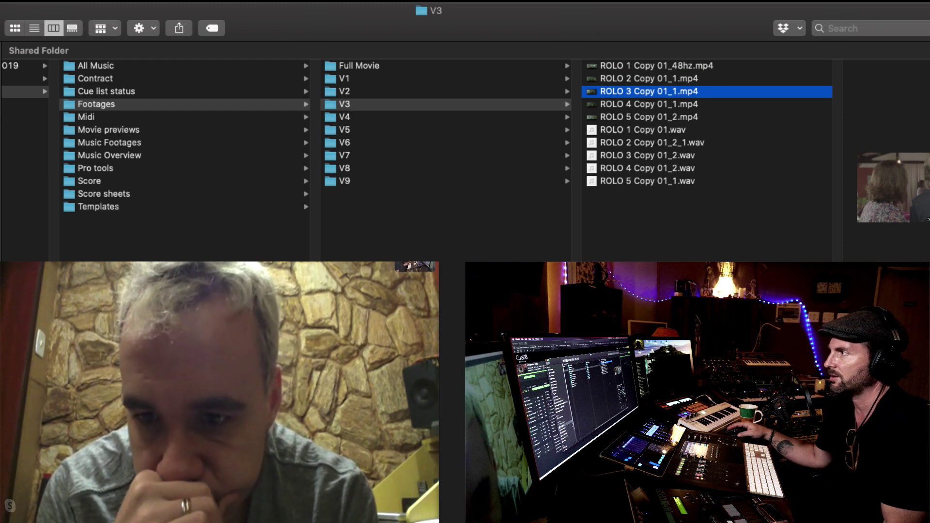
{"action": "key", "text": "Left"}
{"action": "left_click", "coordinate": [649, 130]}
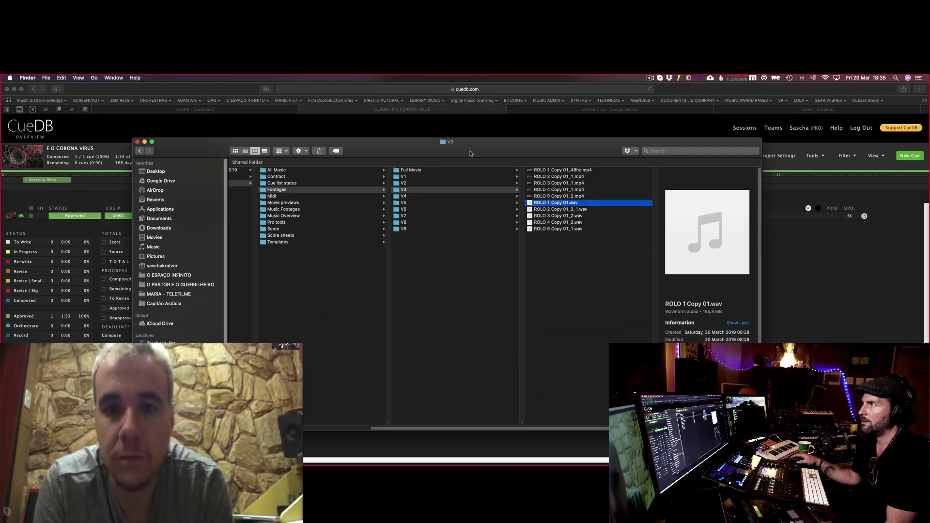
{"action": "key", "text": "super+w"}
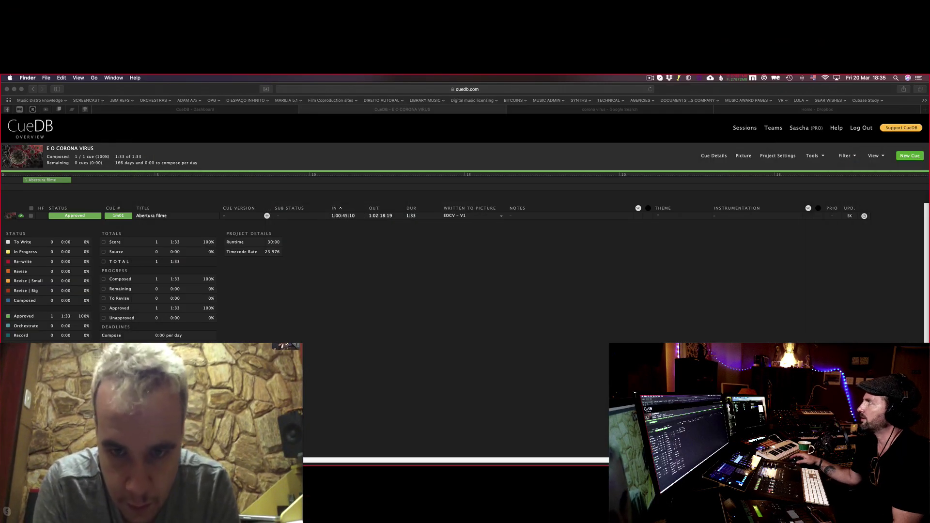
Step: Switch to Logic Pro X and delete the regions on the Instrument 1 track in the __WOODS LONG__110 stack
{"action": "key", "text": "super+Tab"}
{"action": "key", "text": "super+Tab"}
{"action": "key", "text": "super+Tab"}
{"action": "key", "text": "super+Tab"}
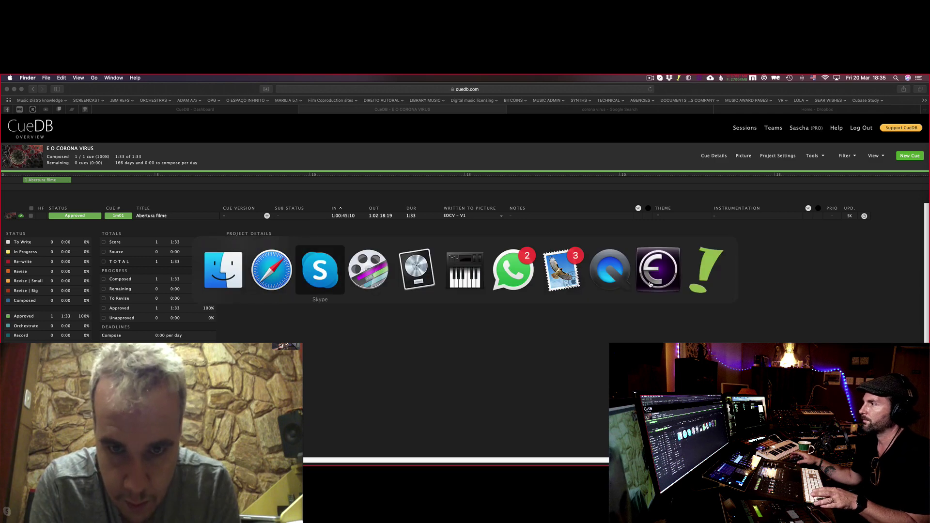
{"action": "key", "text": "super+Left"}
{"action": "key", "text": "super+Left"}
{"action": "key", "text": "super+Left"}
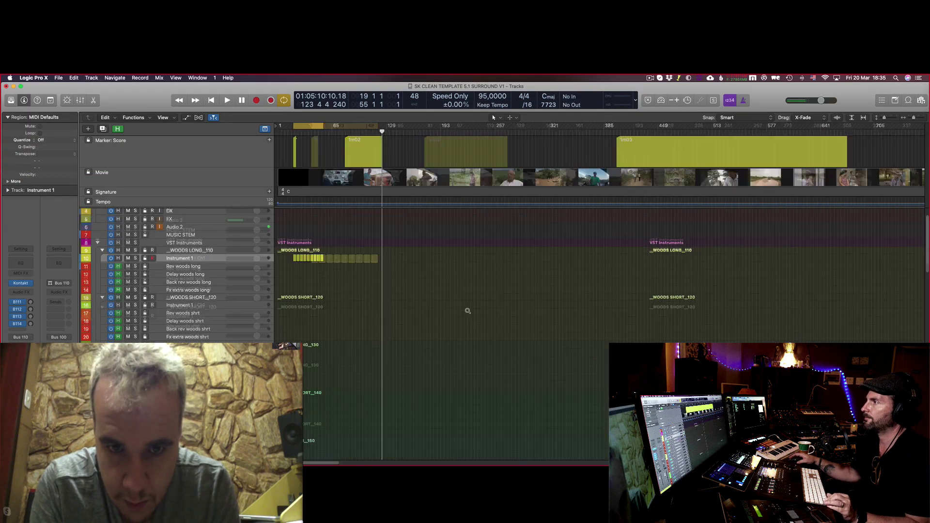
{"action": "key", "text": "super+Up"}
{"action": "key", "text": "super+Up"}
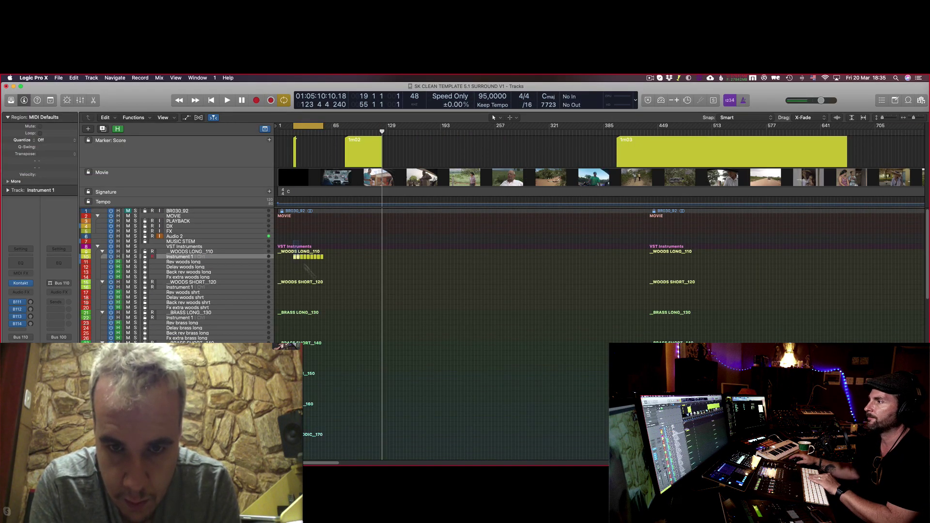
{"action": "key", "text": "Delete"}
Step: Remove the current movie and bring in ROLO 1 Copy 01_48hz from Finder at the project start, opening the movie and extracting its audio track
{"action": "right_click", "coordinate": [514, 173]}
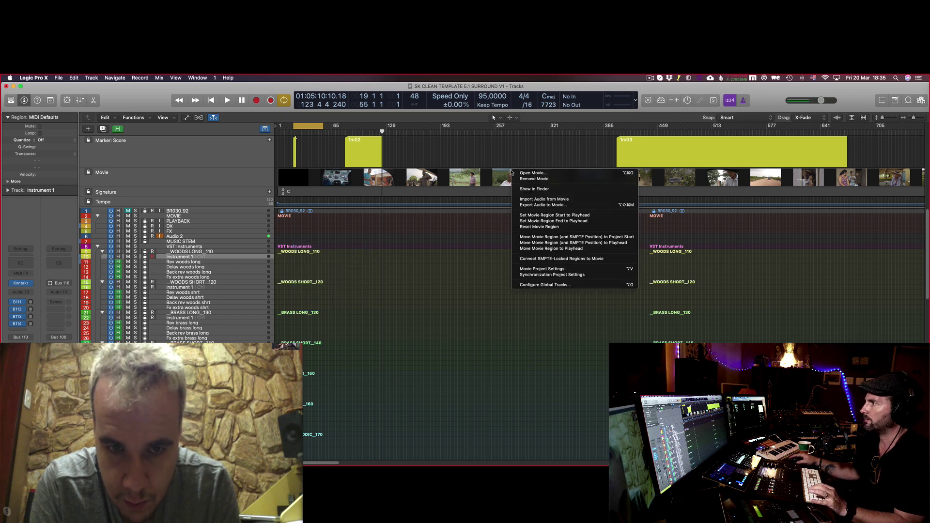
{"action": "left_click", "coordinate": [526, 179]}
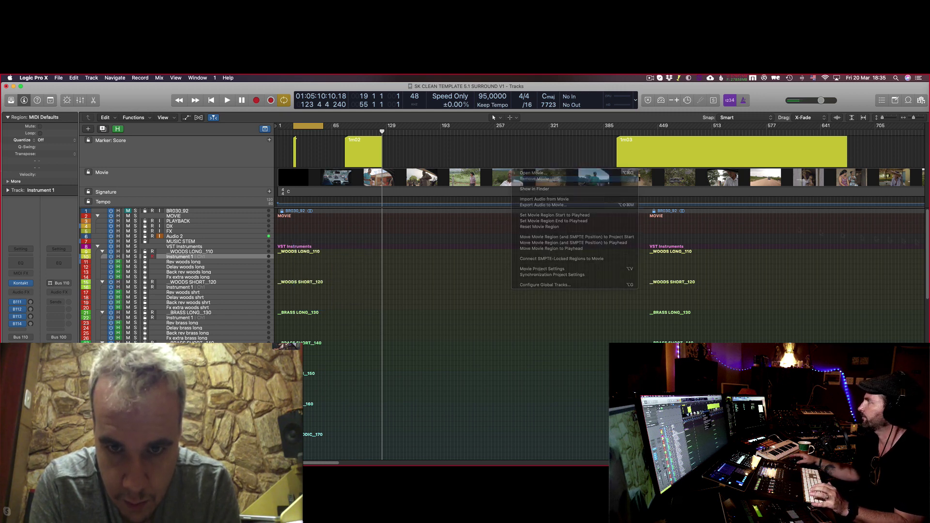
{"action": "key", "text": "super+Tab"}
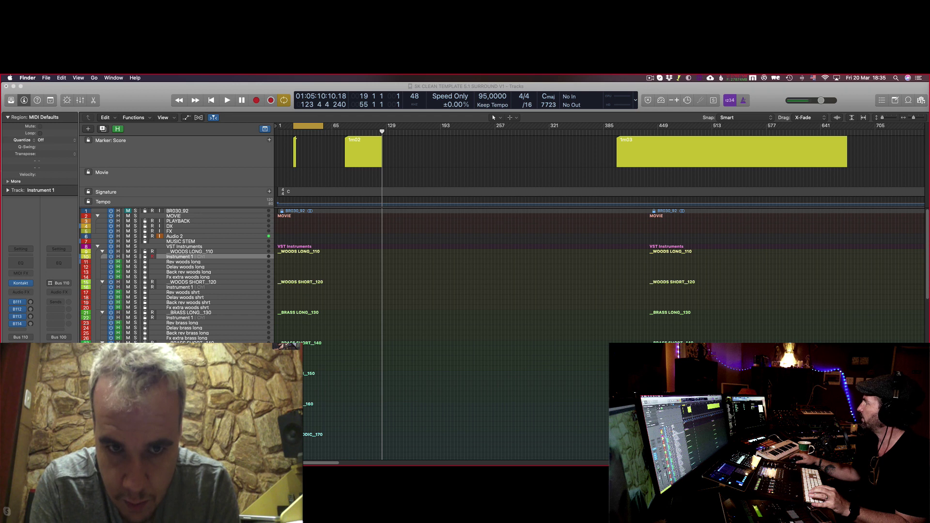
{"action": "mouse_move", "coordinate": [266, 227]}
{"action": "left_mouse_down"}
{"action": "mouse_move", "coordinate": [229, 190]}
{"action": "mouse_move", "coordinate": [278, 218]}
{"action": "left_mouse_up"}
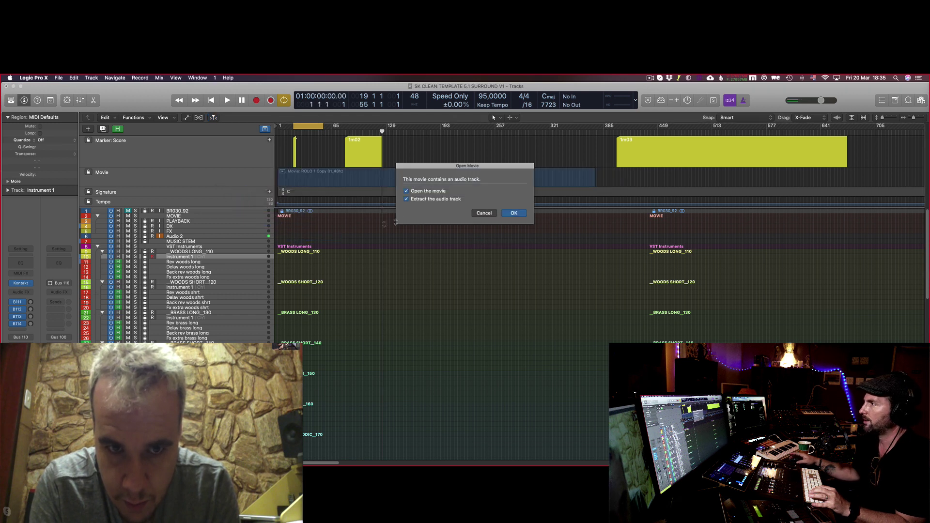
{"action": "left_click", "coordinate": [520, 213]}
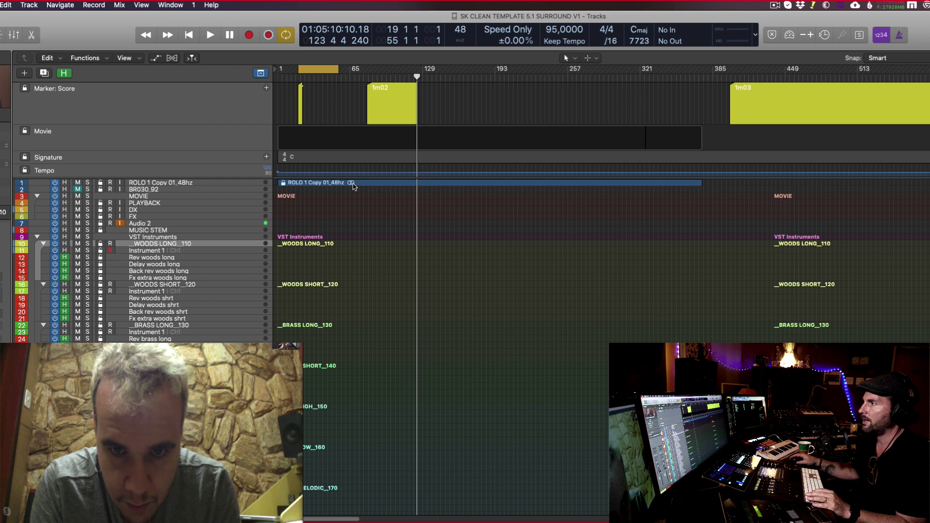
Step: Copy the extracted ROLO 1 Copy 01_48hz audio region onto the DX track and mute the original audio's track
{"action": "key", "text": "super+Down"}
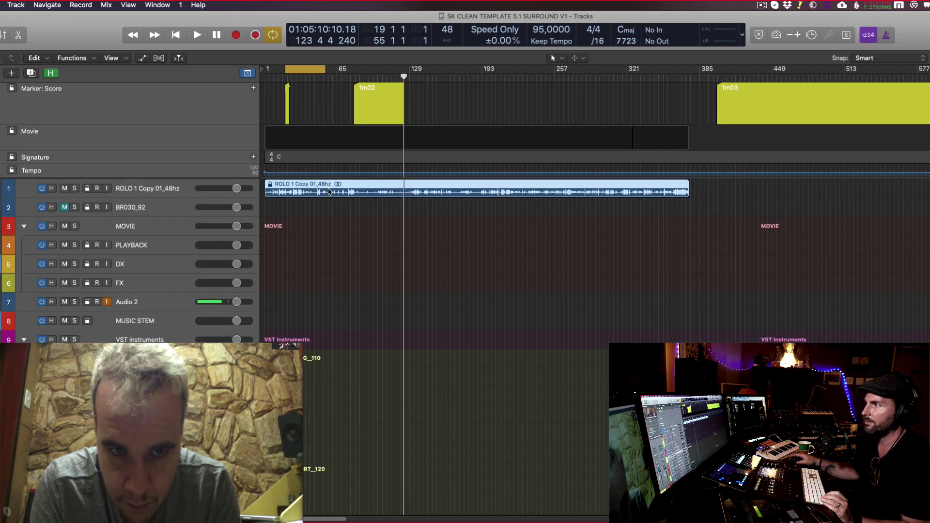
{"action": "left_click_drag", "start_coordinate": [329, 192], "coordinate": [315, 273]}
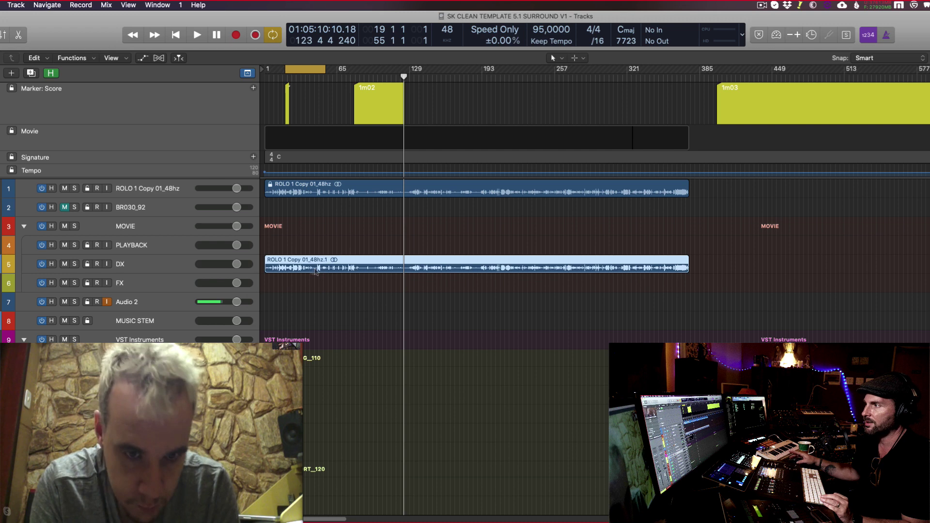
{"action": "left_click", "coordinate": [66, 188]}
Step: Delete the BR030_92 track and select the DX track
{"action": "left_click", "coordinate": [150, 208]}
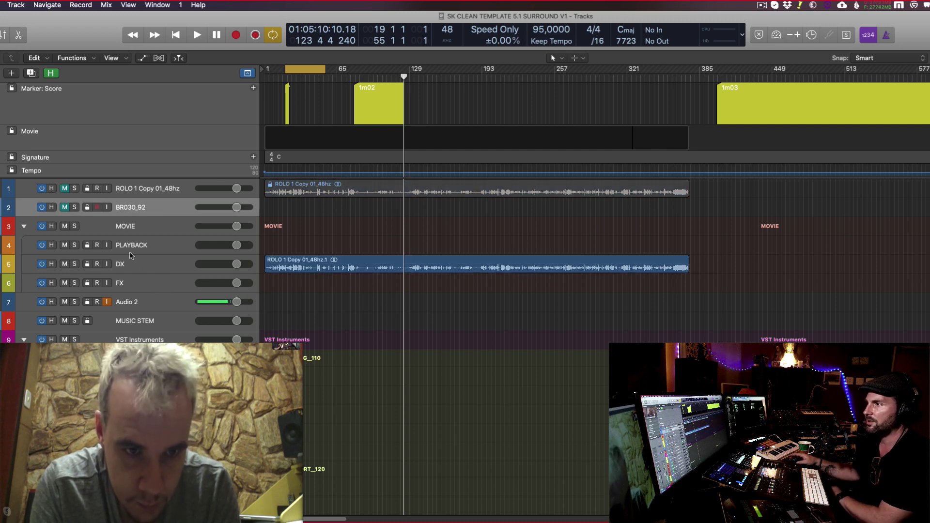
{"action": "key", "text": "super+BackSpace"}
{"action": "left_click", "coordinate": [116, 246]}
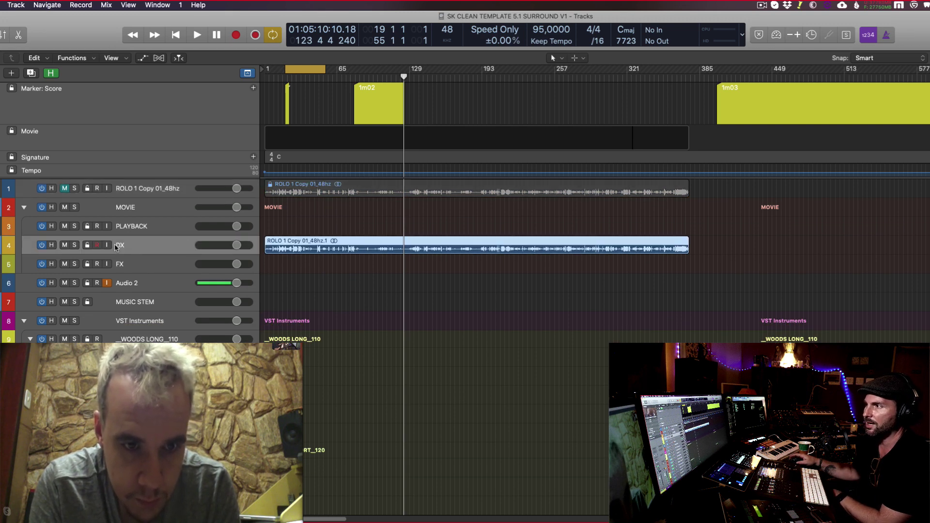
Step: Move the original ROLO 1 Copy 01_48hz region onto the PLAYBACK track and delete its emptied source track
{"action": "left_click", "coordinate": [147, 228]}
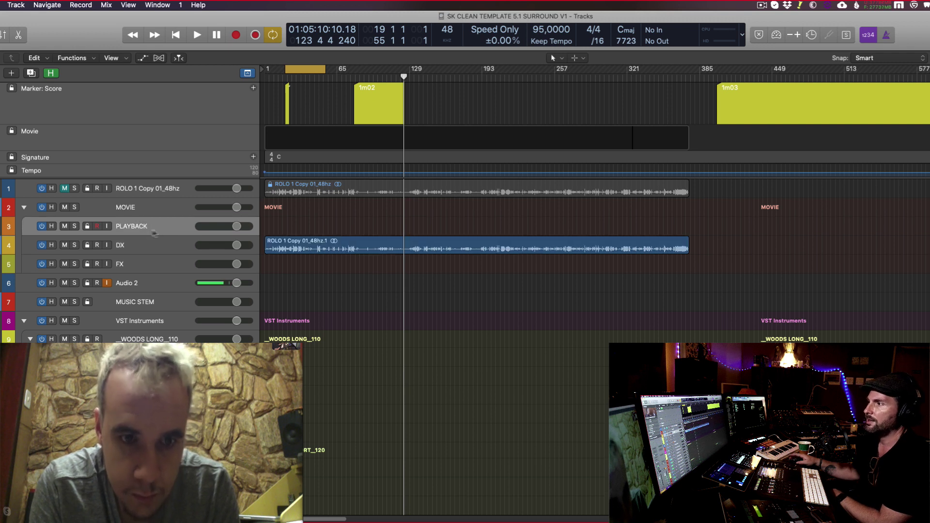
{"action": "left_click_drag", "start_coordinate": [357, 189], "coordinate": [357, 227]}
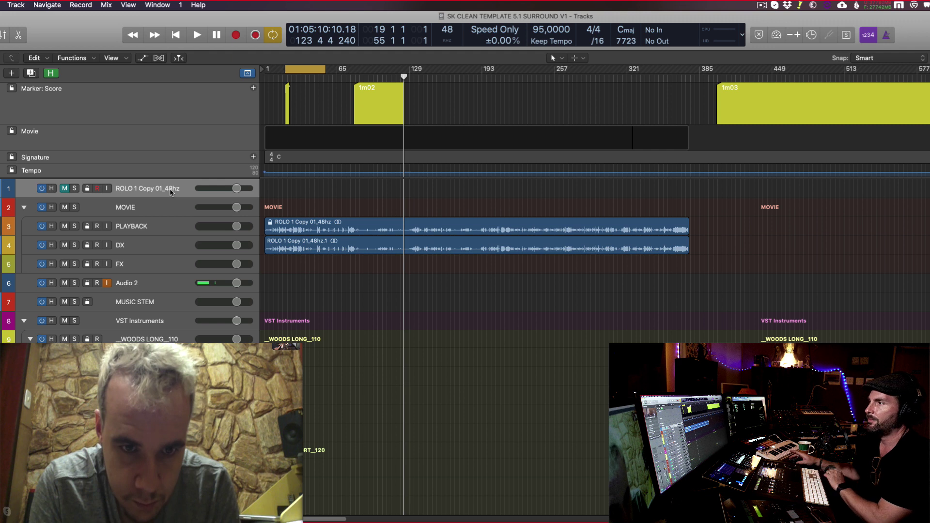
{"action": "key", "text": "super+BackSpace"}
{"action": "left_click", "coordinate": [307, 214]}
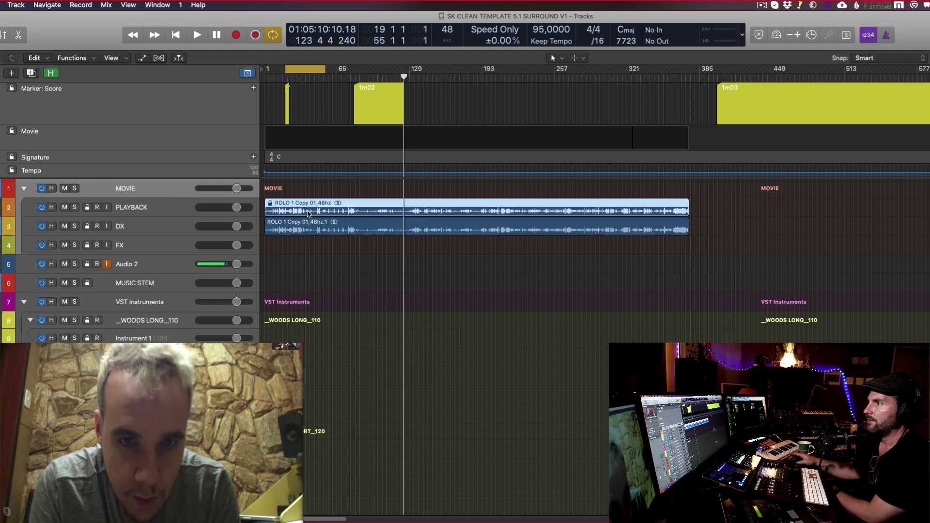
Step: Mute the ROLO 1 Copy 01_48hz region on the PLAYBACK track and select that track
{"action": "key", "text": "ctrl+m"}
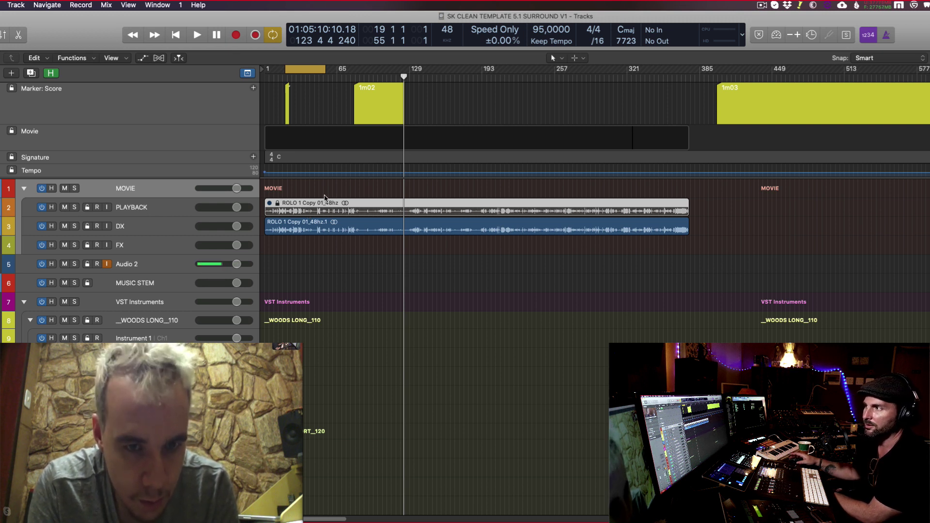
{"action": "left_click", "coordinate": [154, 215]}
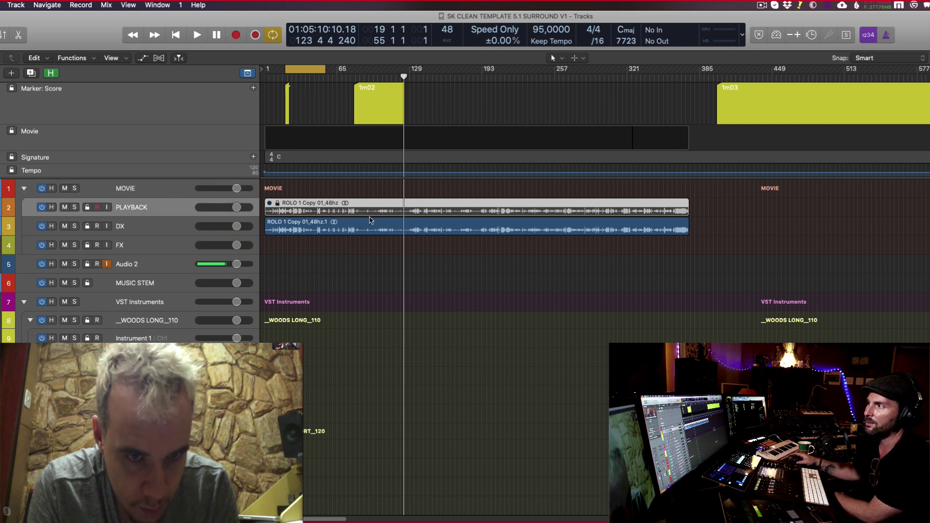
Step: Try splitting the ROLO 1 Copy 01_48hz.1 region on the DX track shortly after bar 65, and undo the split
{"action": "left_click_drag", "start_coordinate": [329, 226], "coordinate": [351, 236]}
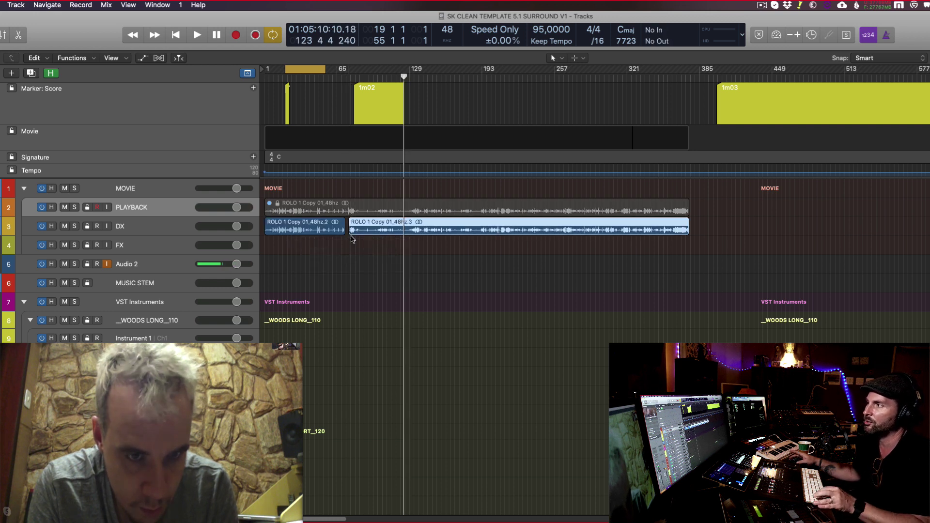
{"action": "key", "text": "super+z"}
{"action": "key", "text": "super+z"}
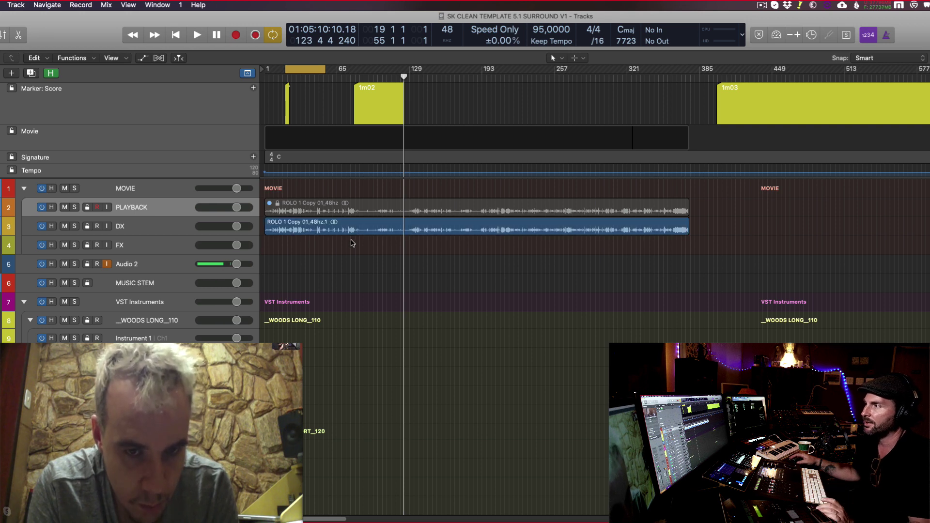
Step: Duplicate the FX track directly beneath itself and name the new track Music Ref
{"action": "left_click", "coordinate": [302, 213]}
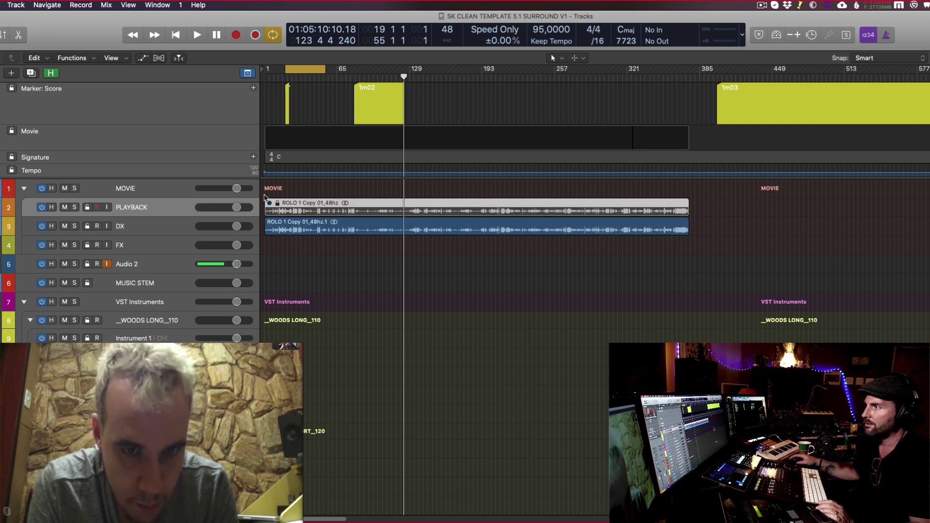
{"action": "key", "text": "super+Down"}
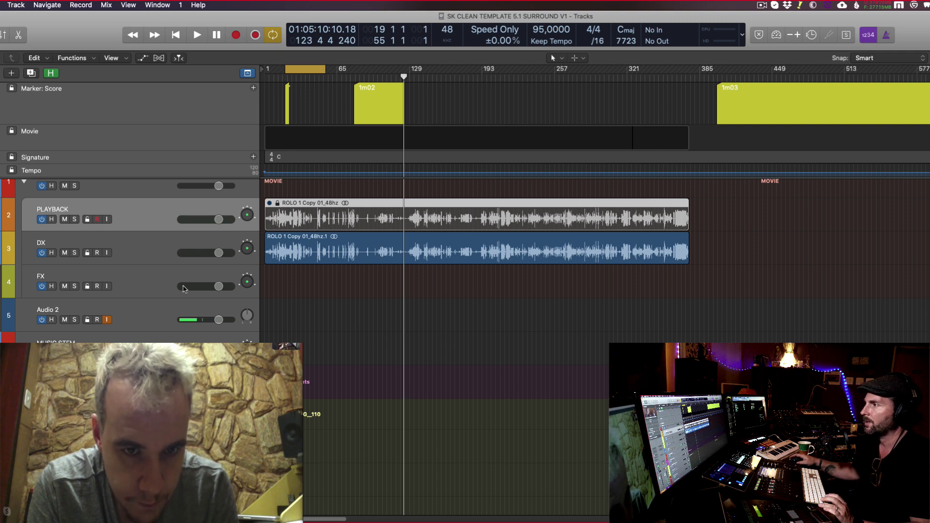
{"action": "left_click", "coordinate": [155, 284]}
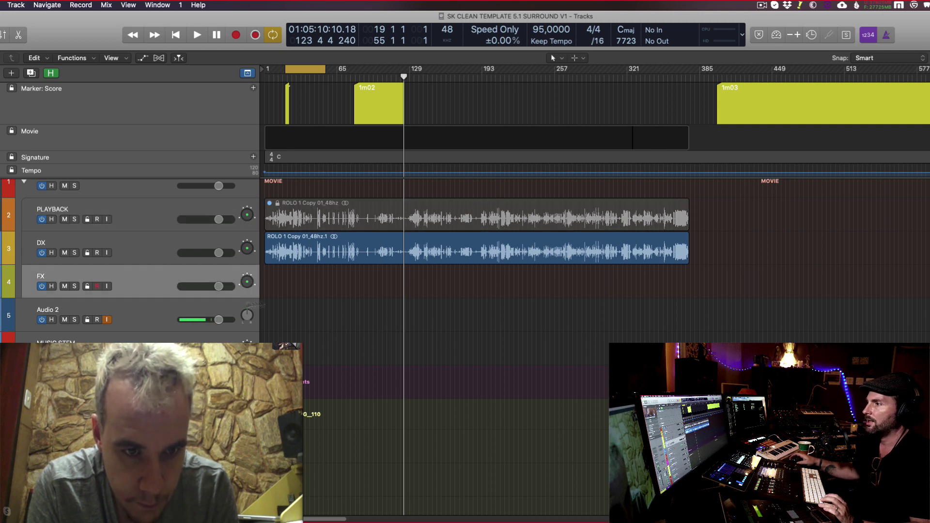
{"action": "scroll", "coordinate": [375, 299], "scroll_direction": "up", "scroll_amount": 1}
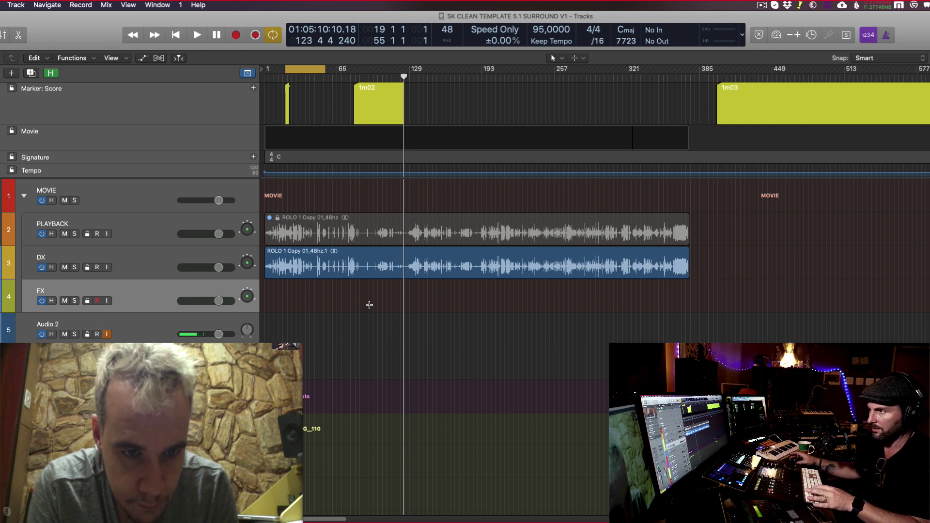
{"action": "key", "text": "super+d"}
{"action": "key", "text": "shift+Return"}
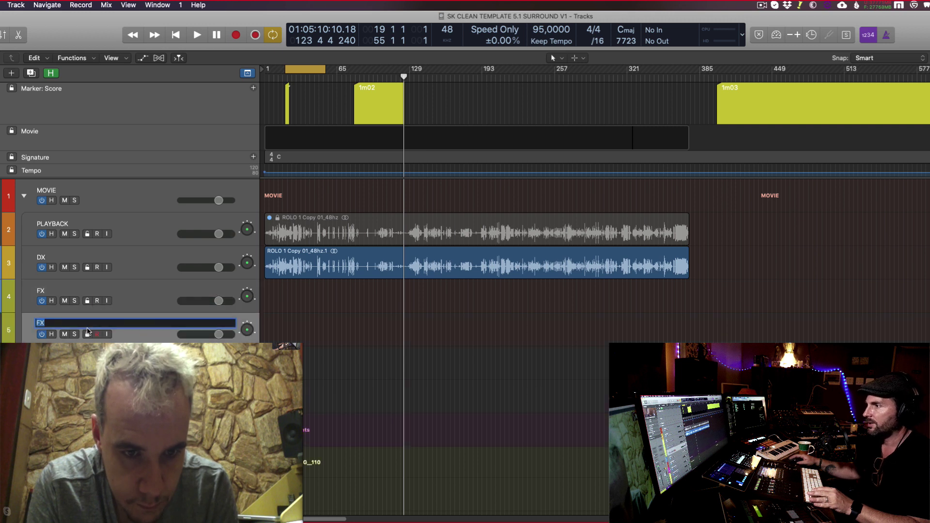
{"action": "type", "text": "Music Ref"}
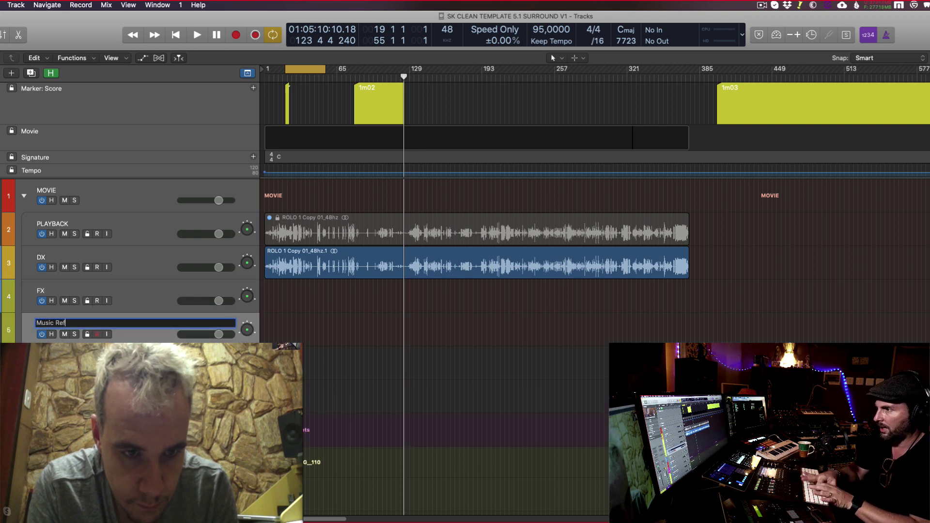
{"action": "key", "text": "Return"}
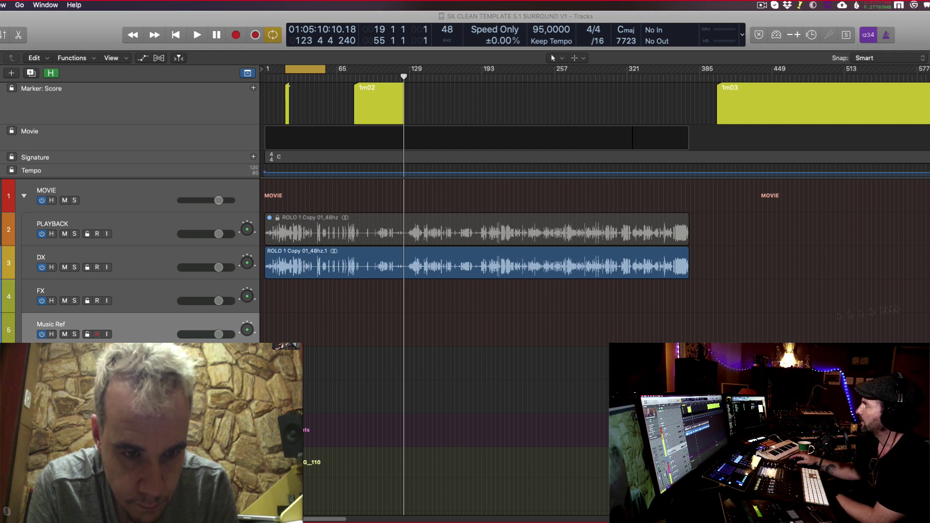
Step: Bring the ROLO 1 Copy 01.wav file from Finder onto the Music Ref track at the project start
{"action": "left_click_drag", "start_coordinate": [929, 324], "coordinate": [290, 329]}
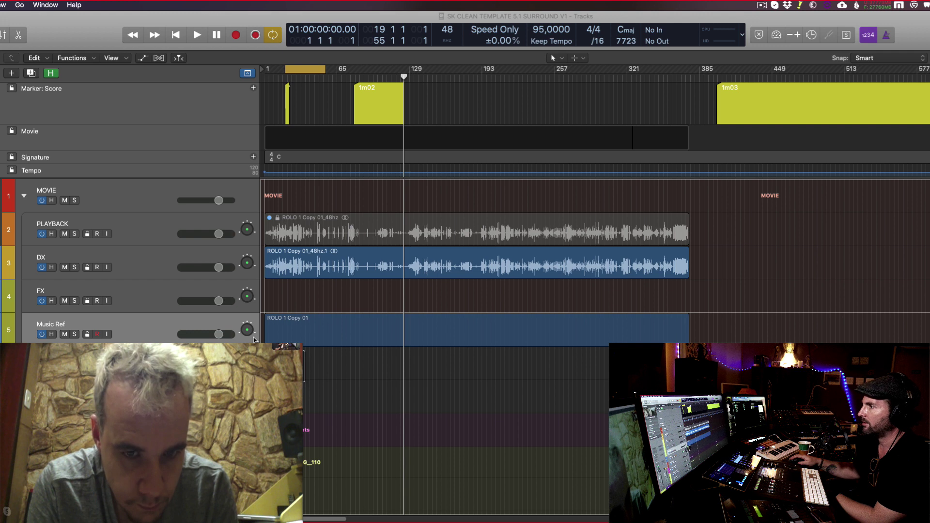
{"action": "left_click", "coordinate": [317, 335]}
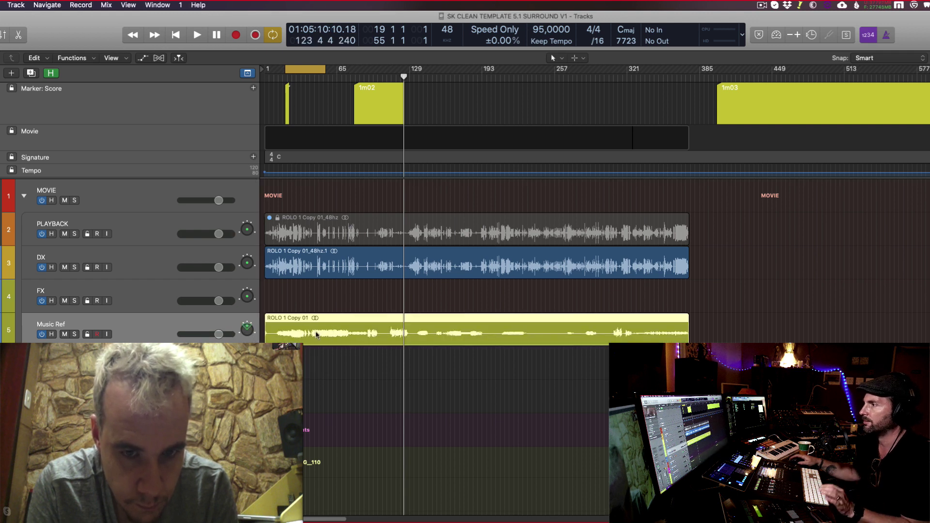
Step: Switch cycle mode off, audition the soloed Music Ref region from around bar 65, and mute the Music Ref track
{"action": "left_click", "coordinate": [341, 86]}
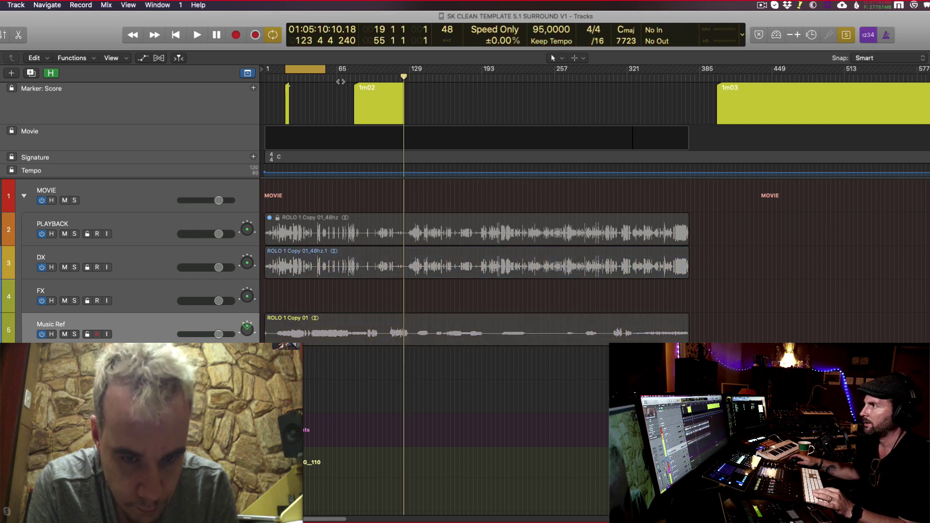
{"action": "left_click", "coordinate": [327, 317]}
{"action": "key", "text": "c"}
{"action": "key", "text": "space"}
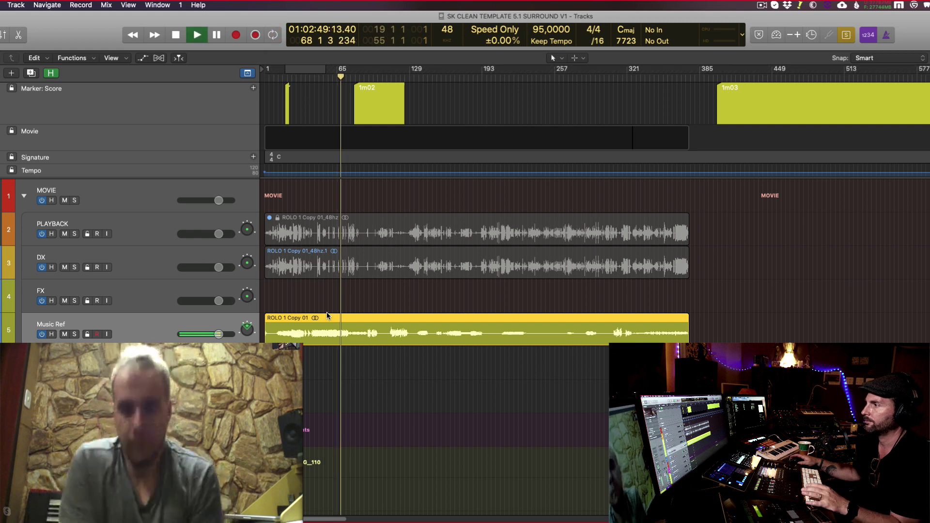
{"action": "key", "text": "space"}
{"action": "key", "text": "super+a"}
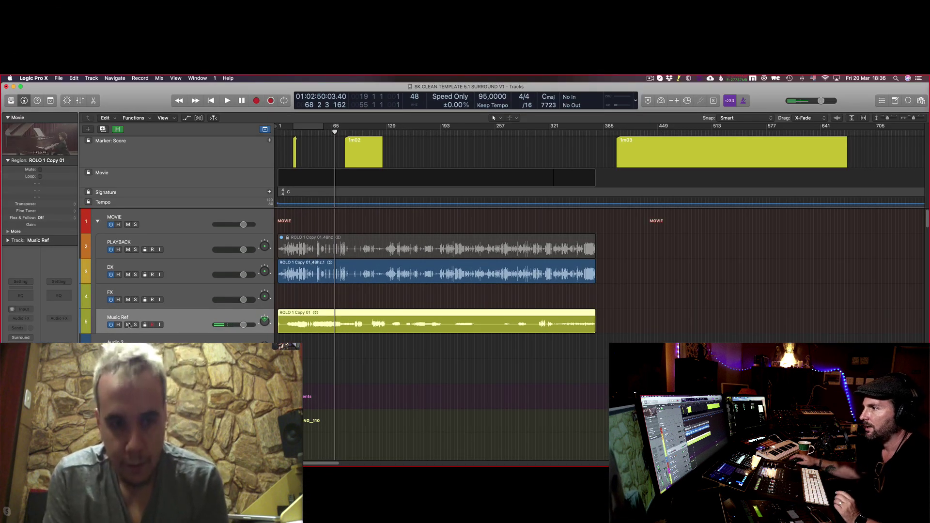
{"action": "left_click", "coordinate": [128, 325]}
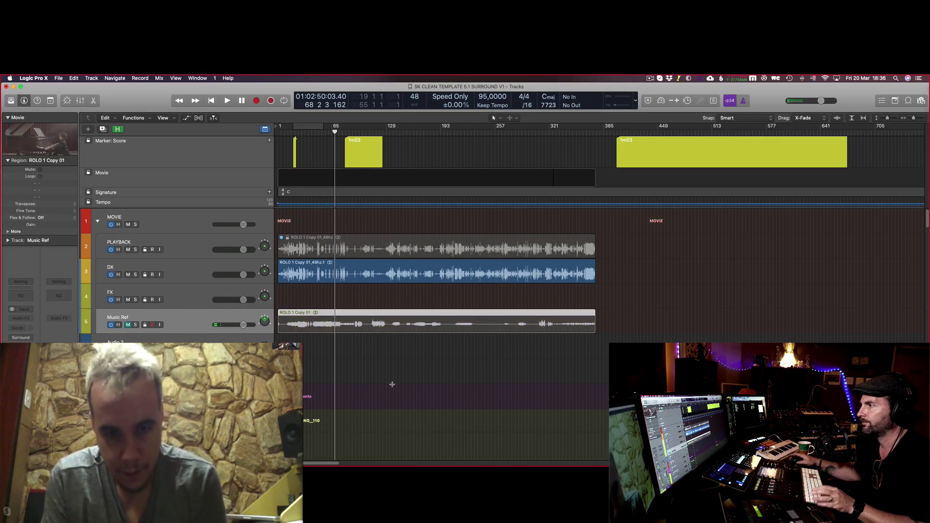
Step: Switch to Finder, browse the Midi and Music Overview folders, and preview CPTA - Music Overview R1 - V1.6.logicx
{"action": "key", "text": "super+Tab"}
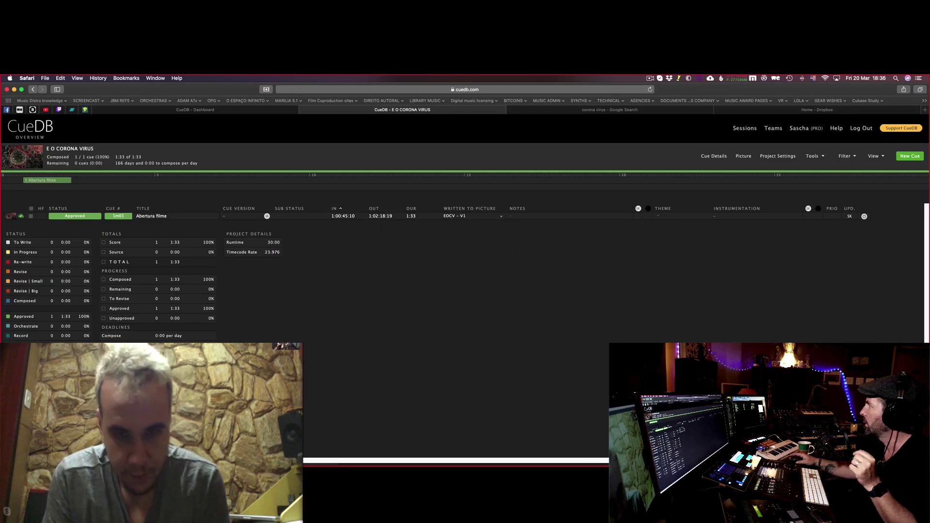
{"action": "key", "text": "super+Tab"}
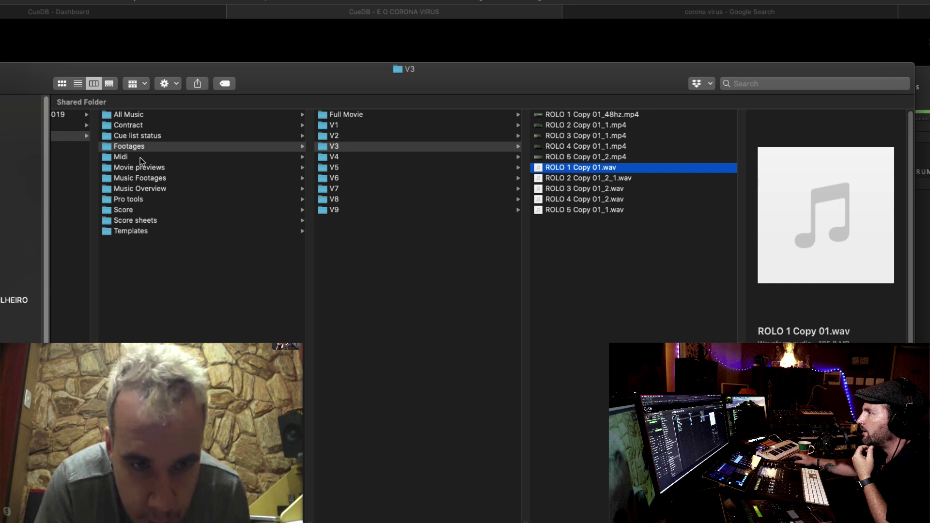
{"action": "left_click", "coordinate": [245, 200]}
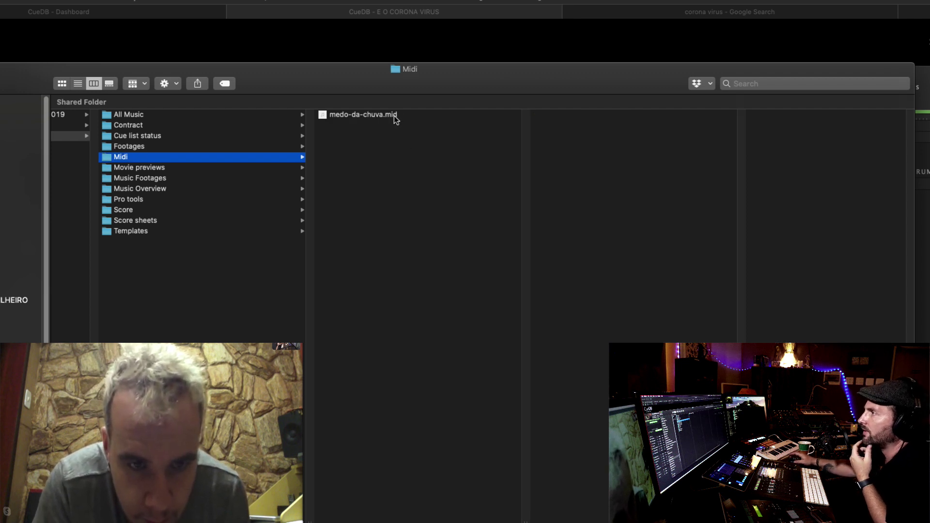
{"action": "left_click", "coordinate": [202, 193]}
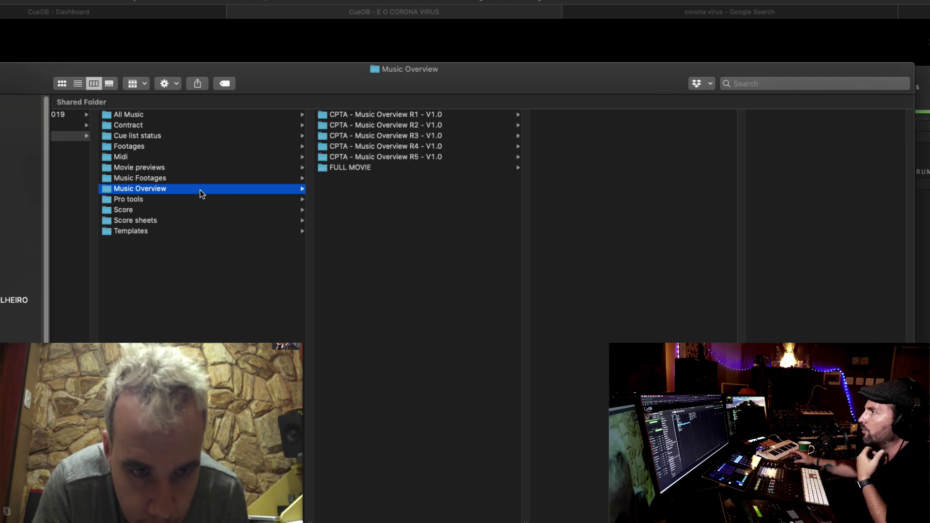
{"action": "left_click", "coordinate": [395, 117]}
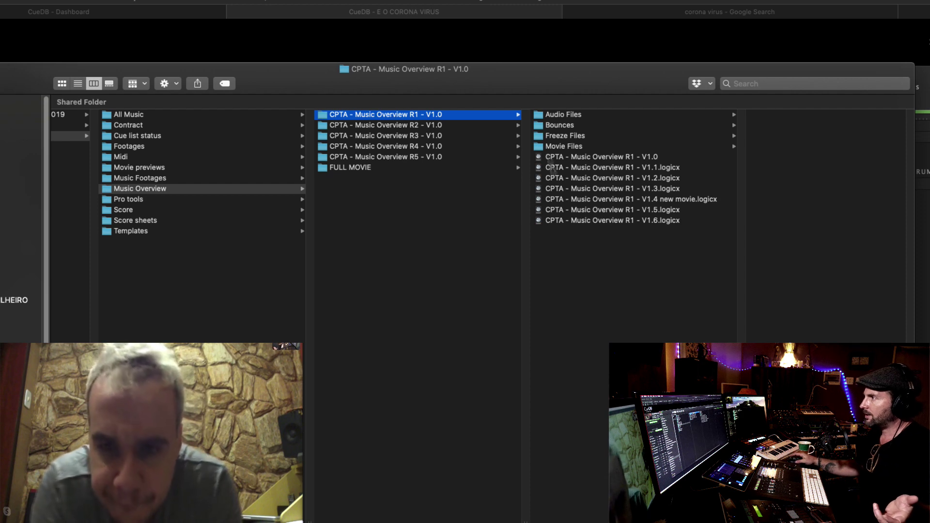
{"action": "left_click", "coordinate": [572, 222]}
{"action": "key", "text": "space"}
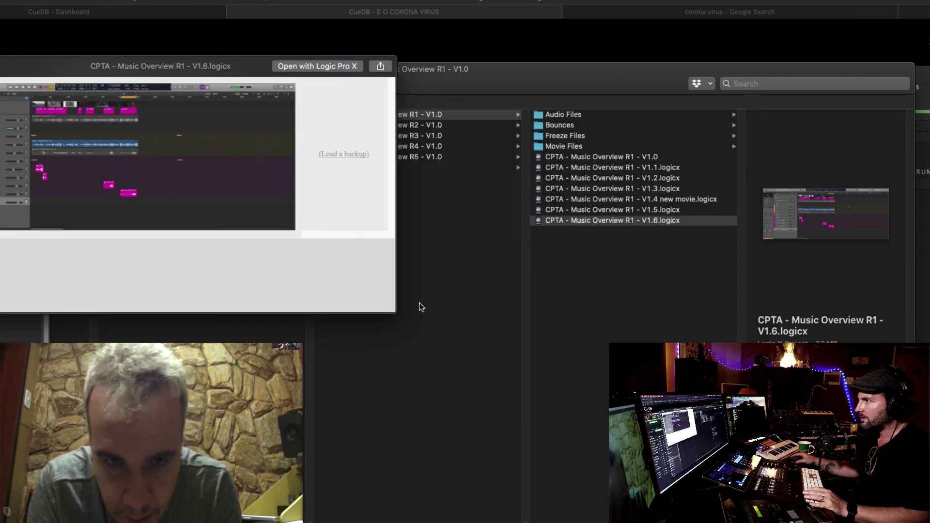
{"action": "left_click_drag", "start_coordinate": [413, 325], "coordinate": [823, 450]}
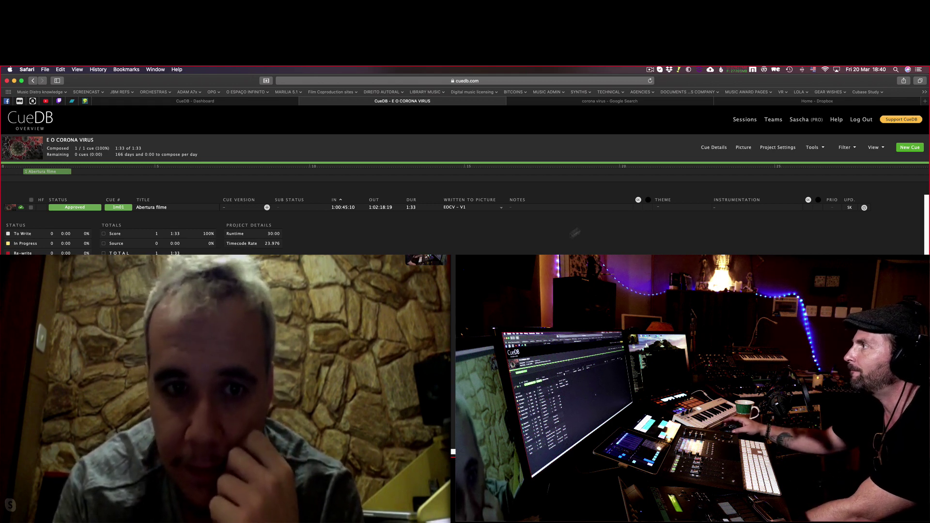
Step: Delete the selected extra cue from the E O CORONA VIRUS cue list in CueDB
{"action": "key", "text": "BackSpace"}
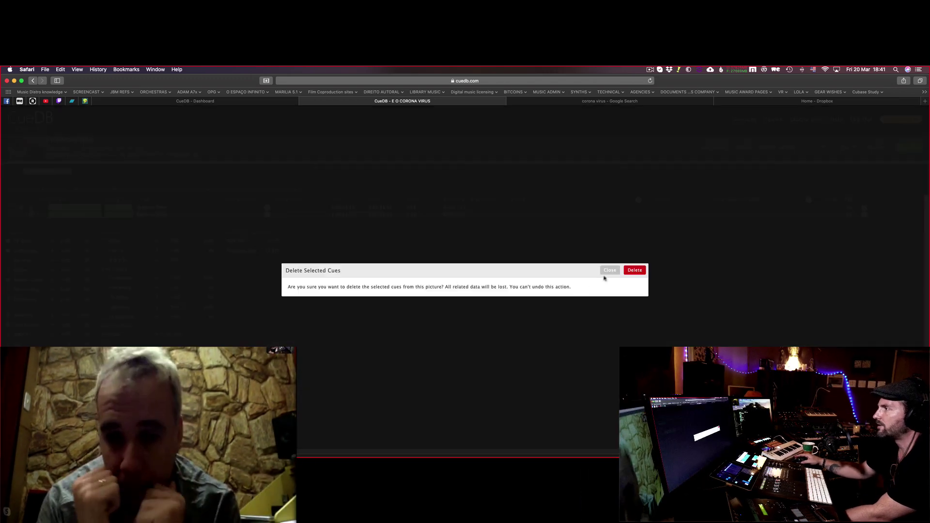
{"action": "left_click", "coordinate": [635, 270]}
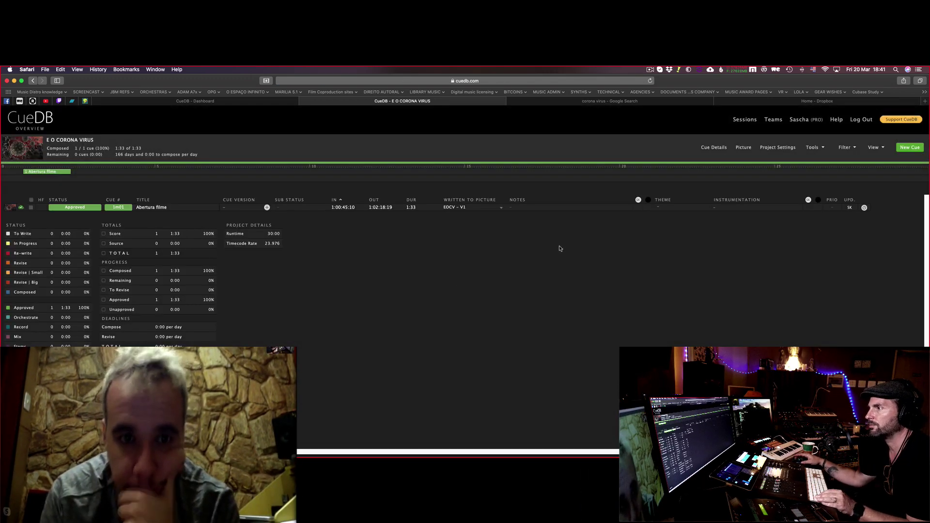
Step: Switch back to Logic Pro and show the project's marker list
{"action": "key", "text": "super+Tab"}
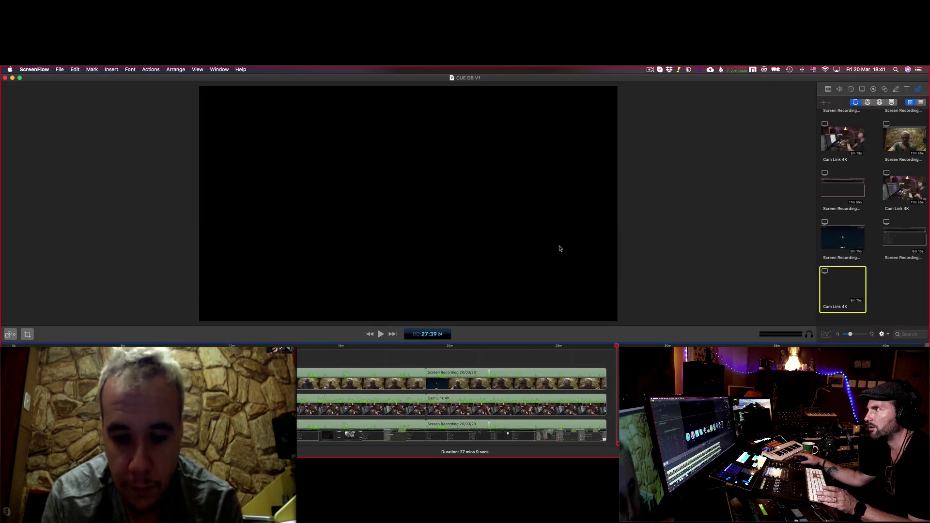
{"action": "key", "text": "super+Tab"}
{"action": "key", "text": "super+Tab"}
{"action": "key", "text": "super+Tab"}
{"action": "key", "text": "super+Tab"}
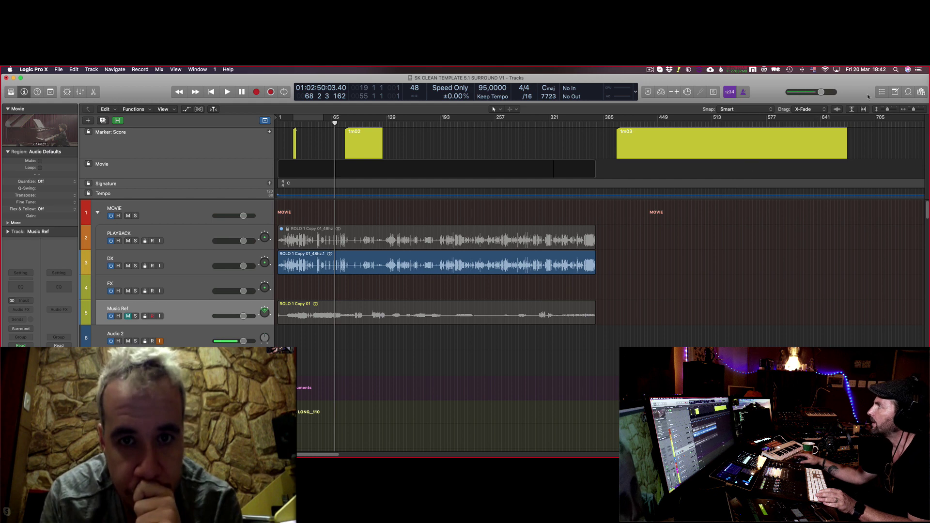
{"action": "left_click", "coordinate": [882, 93]}
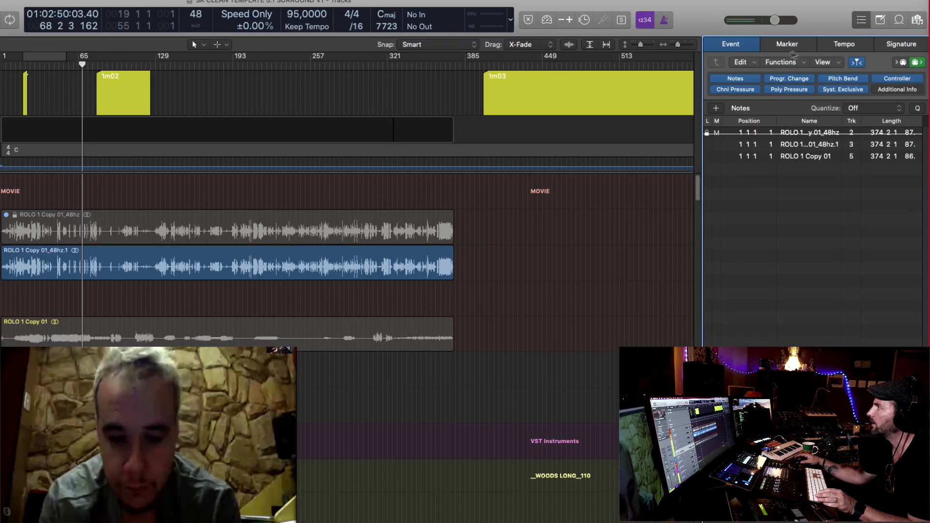
{"action": "left_click", "coordinate": [786, 48]}
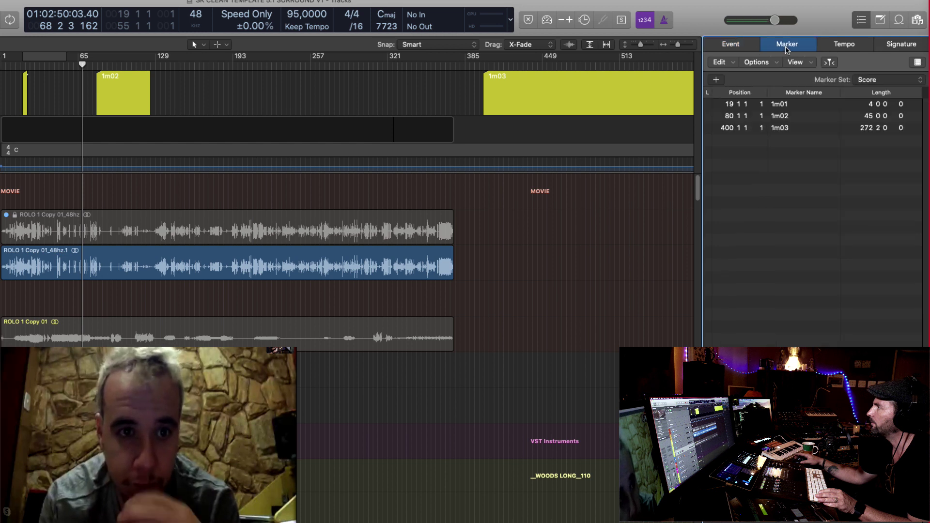
Step: Select markers 1m01 through 1m03 and display event positions and lengths as time
{"action": "left_click", "coordinate": [744, 108]}
{"action": "left_click", "coordinate": [737, 130], "text": "shift"}
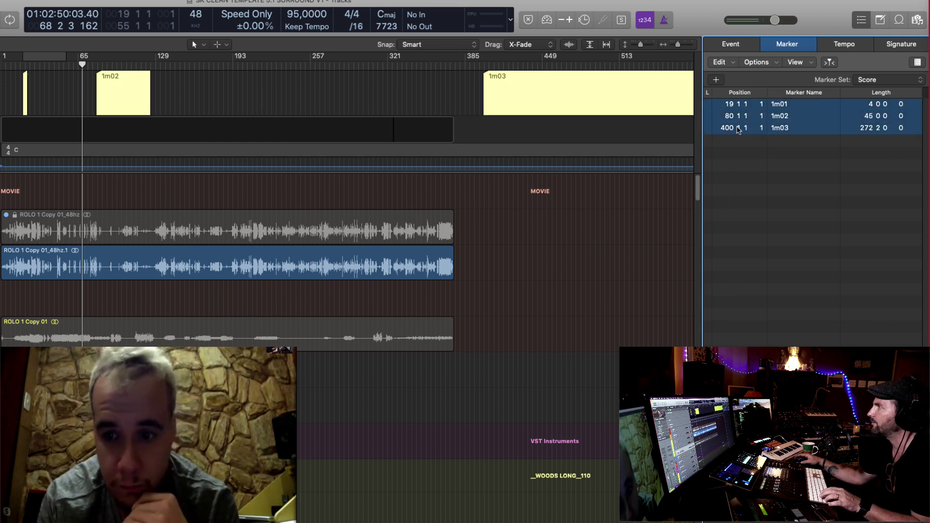
{"action": "right_click", "coordinate": [738, 130]}
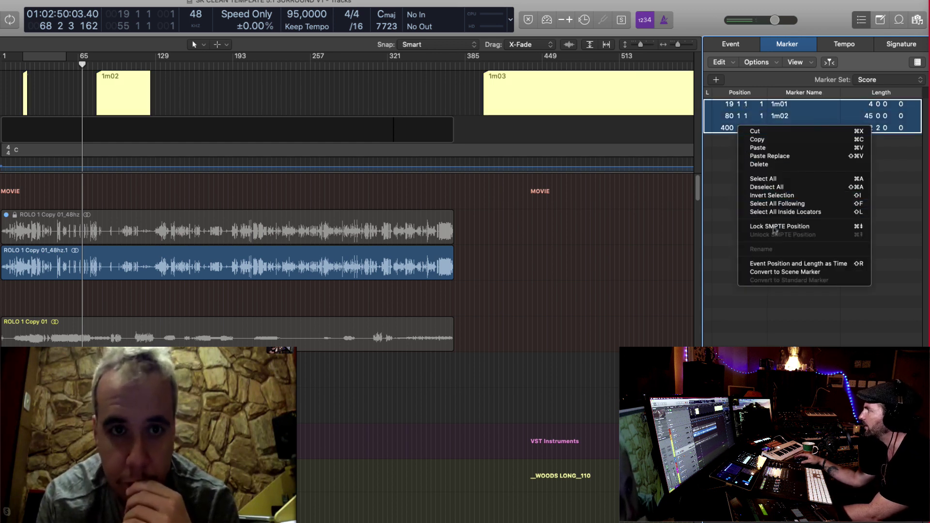
{"action": "left_click", "coordinate": [772, 265]}
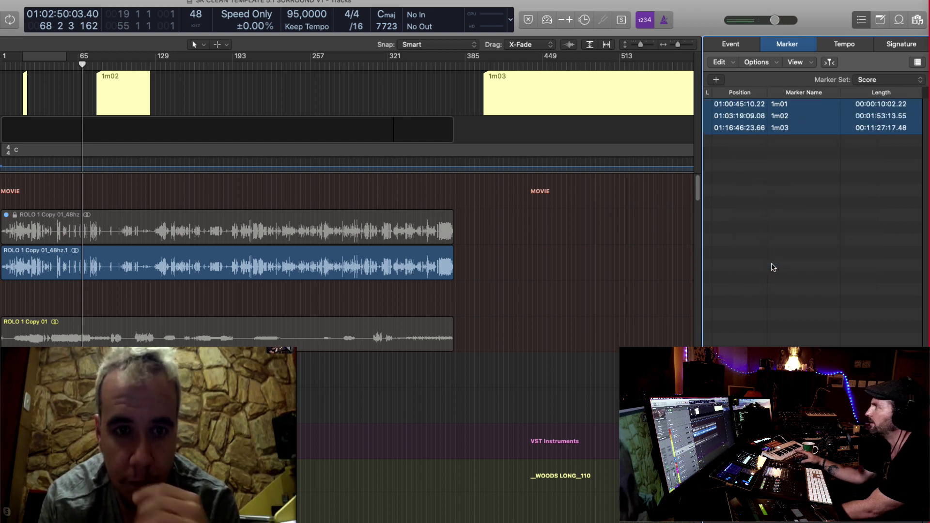
{"action": "right_click", "coordinate": [811, 128]}
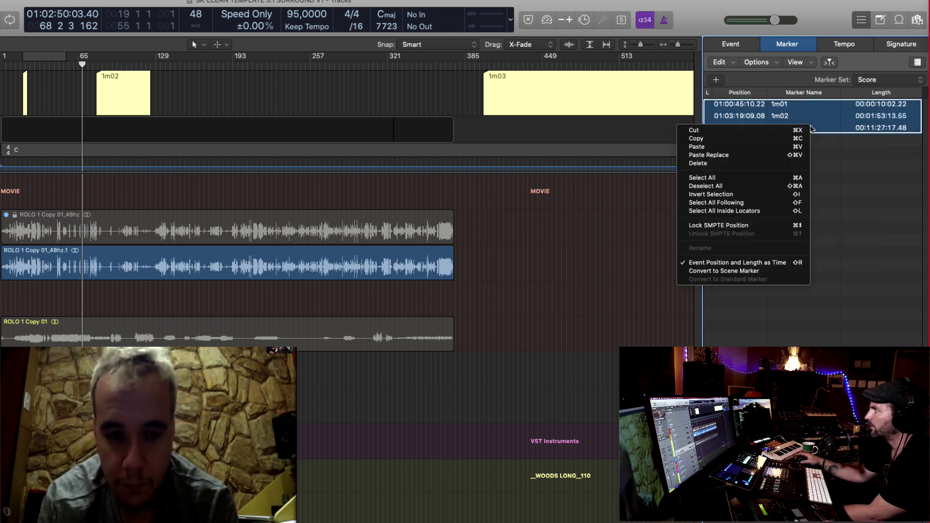
{"action": "left_click", "coordinate": [732, 62]}
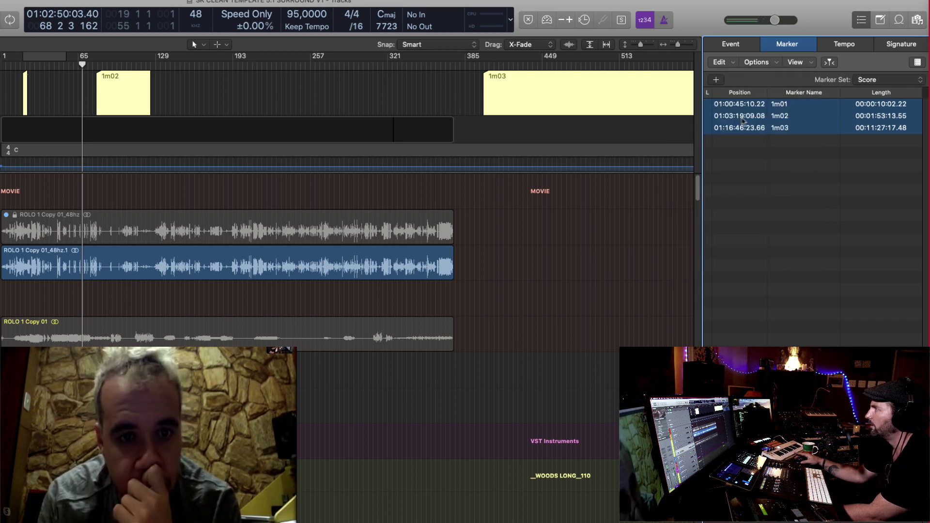
Step: Switch to CueDB in Safari, paste the copied Logic markers 1m01 to 1m03 into the DAW marker import, and generate cues
{"action": "key", "text": "super+Tab"}
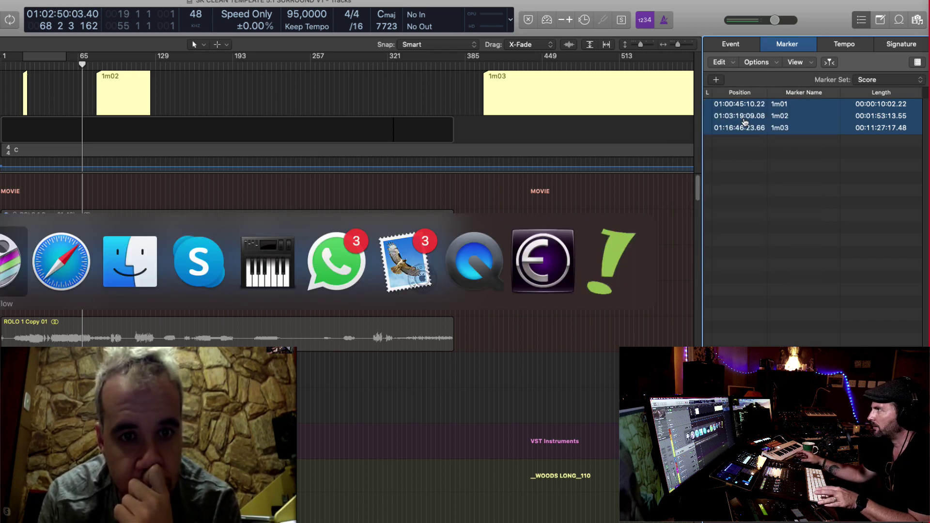
{"action": "key", "text": "super+Tab"}
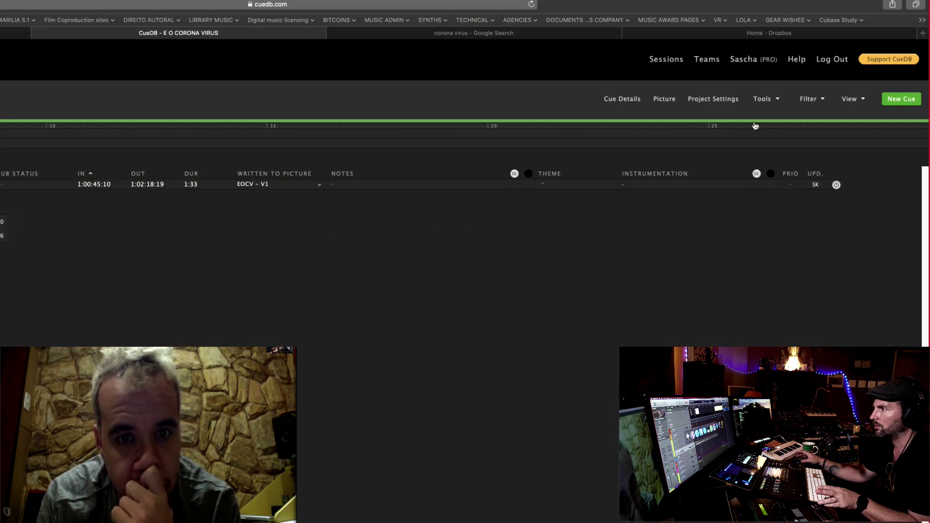
{"action": "left_click", "coordinate": [776, 101]}
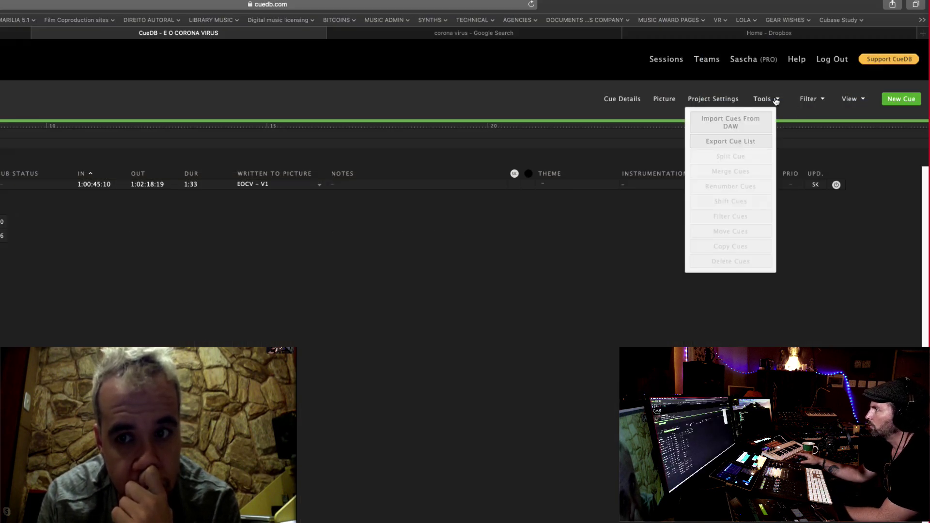
{"action": "left_click", "coordinate": [737, 127]}
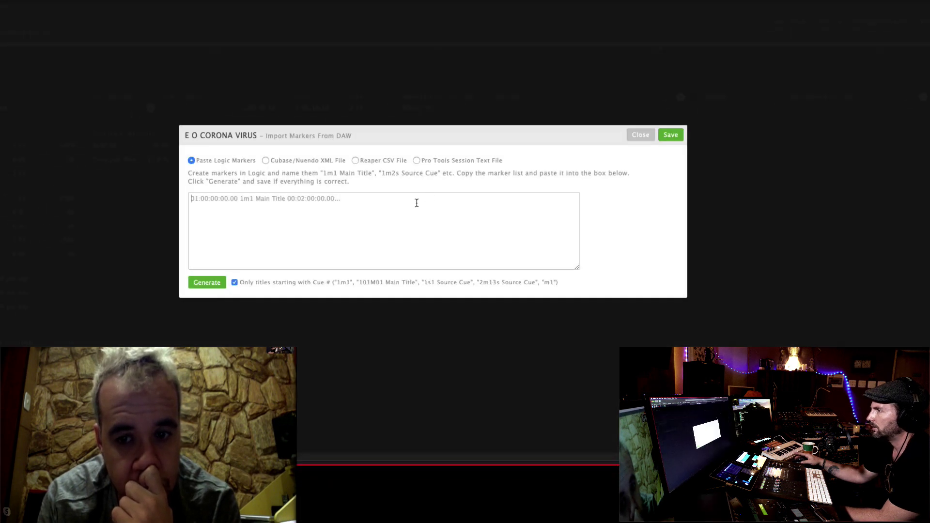
{"action": "key", "text": "super+v"}
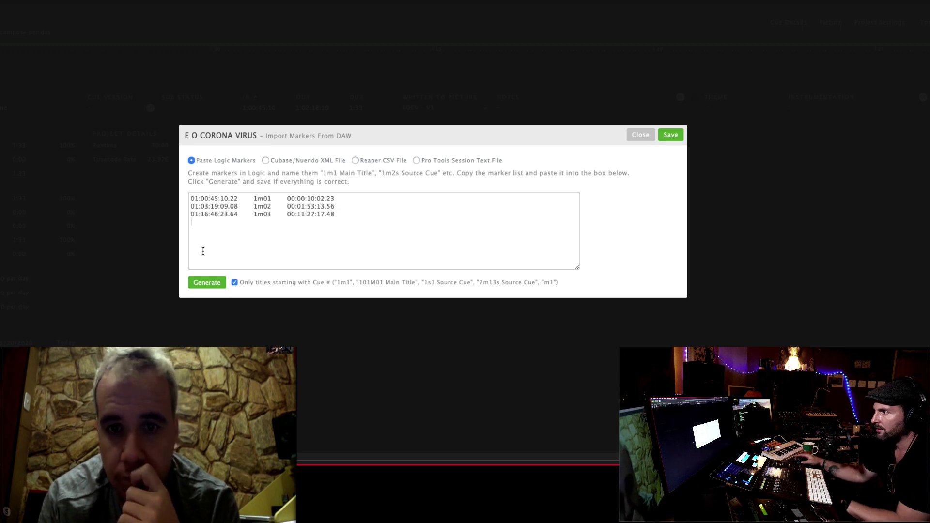
{"action": "left_click", "coordinate": [207, 282]}
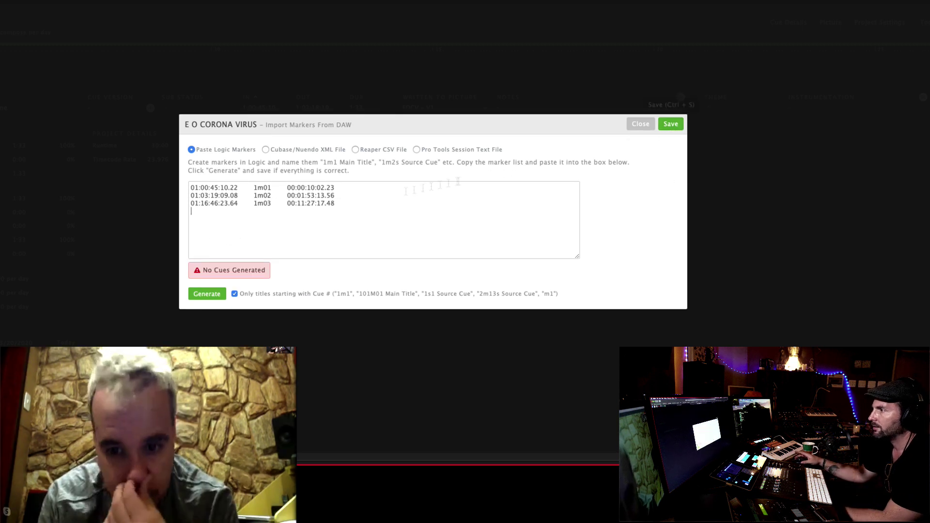
{"action": "left_click", "coordinate": [213, 294]}
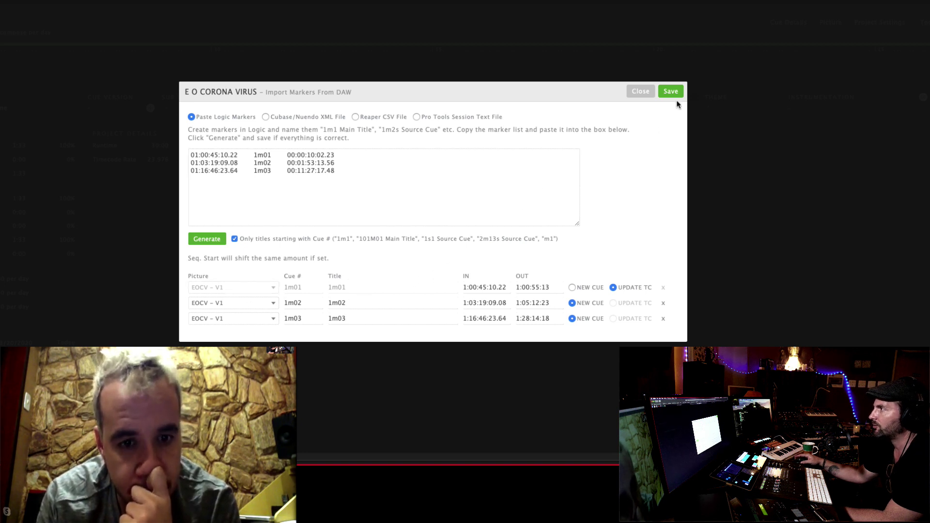
Step: Remove 1m01 from the marker import and save 1m02 and 1m03 as new cues
{"action": "left_click", "coordinate": [663, 289]}
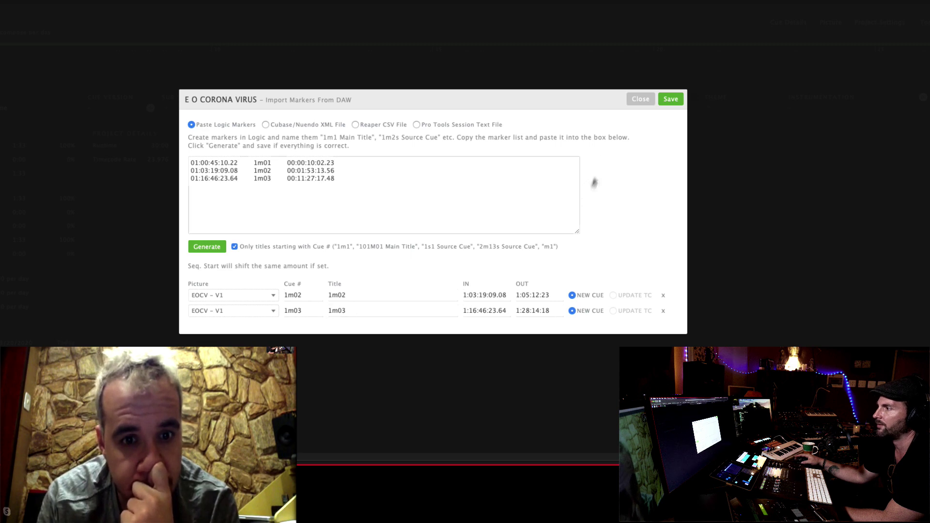
{"action": "left_click", "coordinate": [680, 100]}
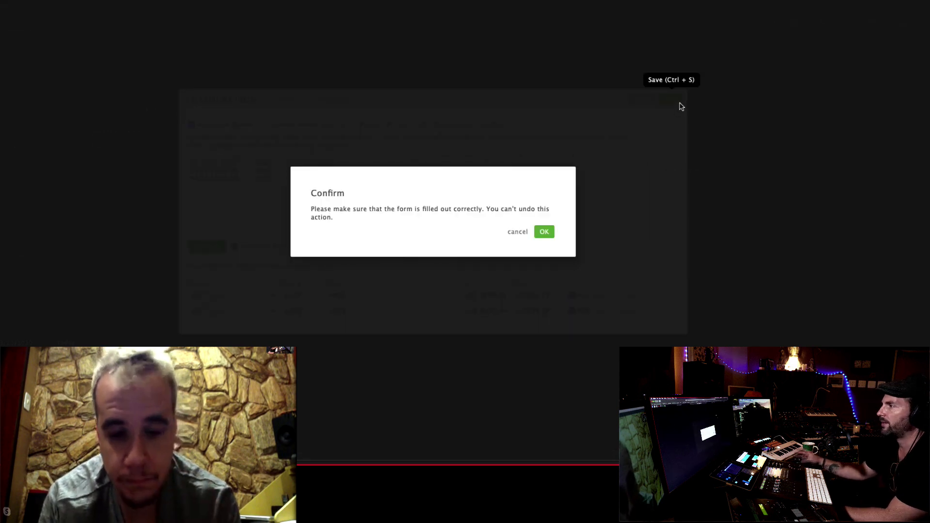
{"action": "left_click", "coordinate": [539, 232]}
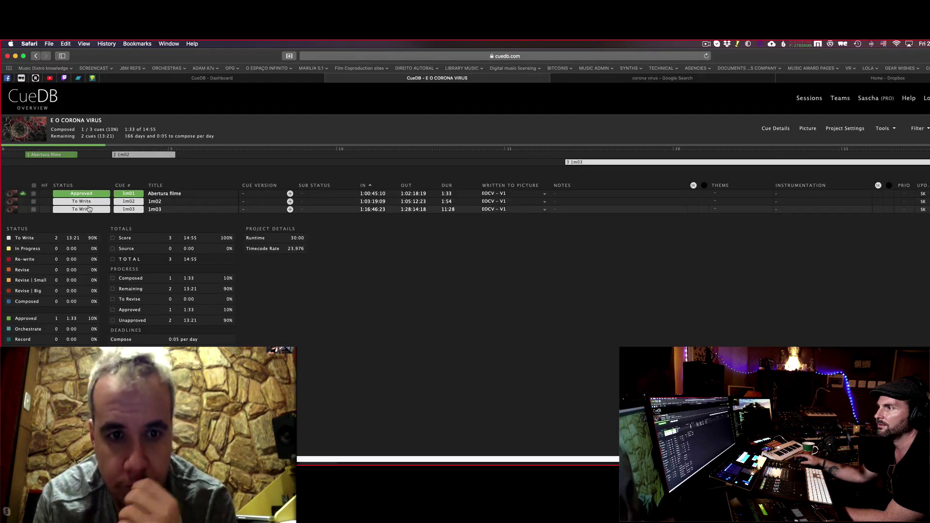
Step: Set cue 1m03's status to Source and its sub status to License
{"action": "left_click", "coordinate": [90, 209]}
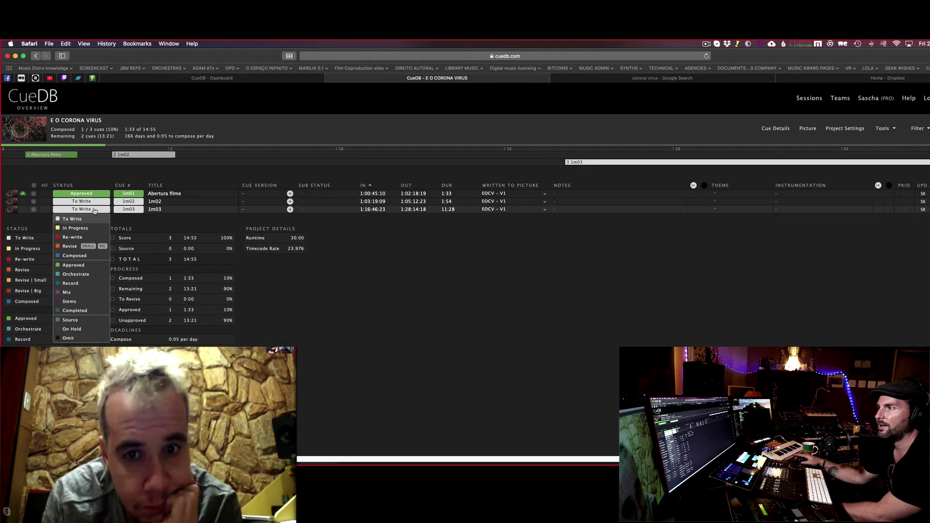
{"action": "left_click", "coordinate": [76, 320]}
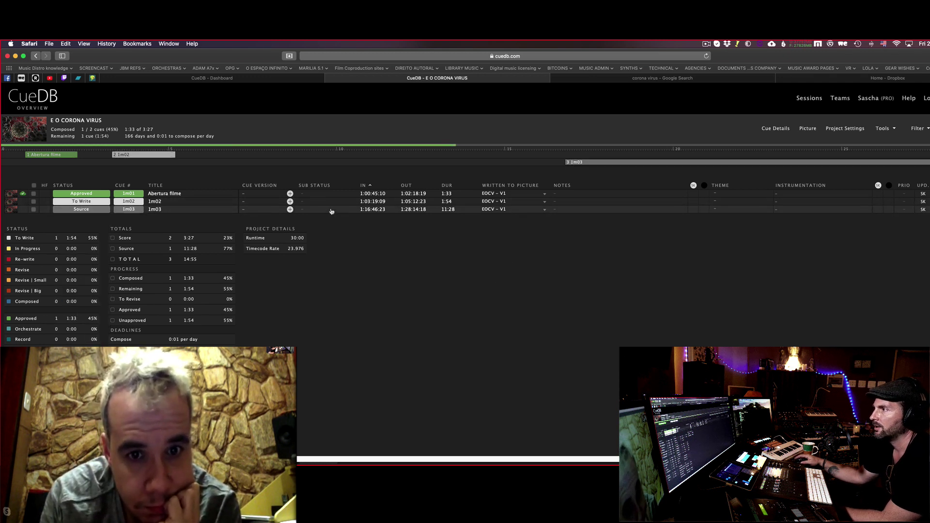
{"action": "left_click", "coordinate": [303, 209]}
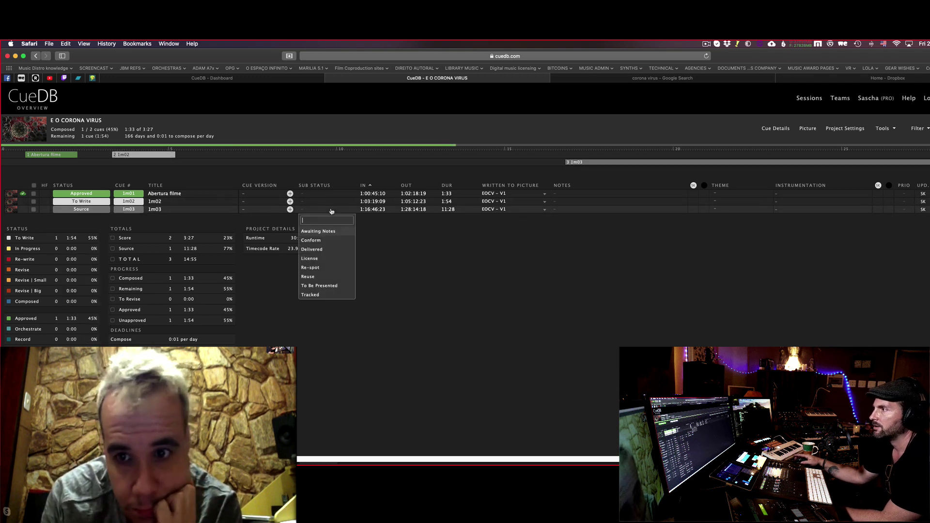
{"action": "left_click", "coordinate": [310, 258]}
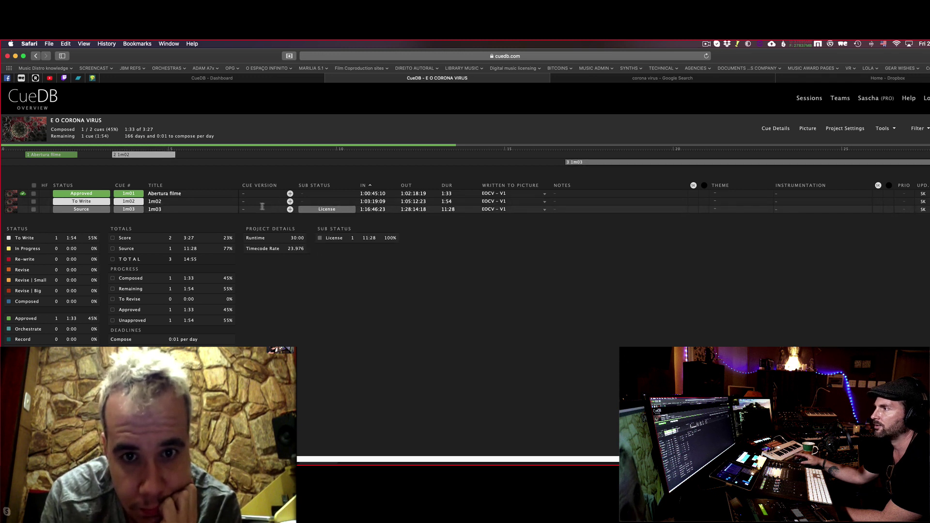
Step: Set cue 1m02's status to Orchestrate and its sub status to Awaiting Notes
{"action": "left_click", "coordinate": [106, 202]}
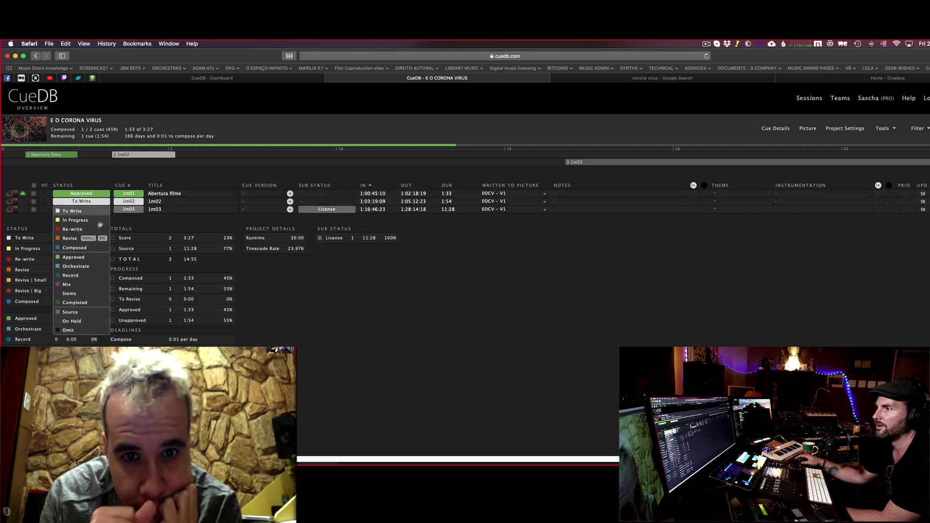
{"action": "left_click", "coordinate": [76, 266]}
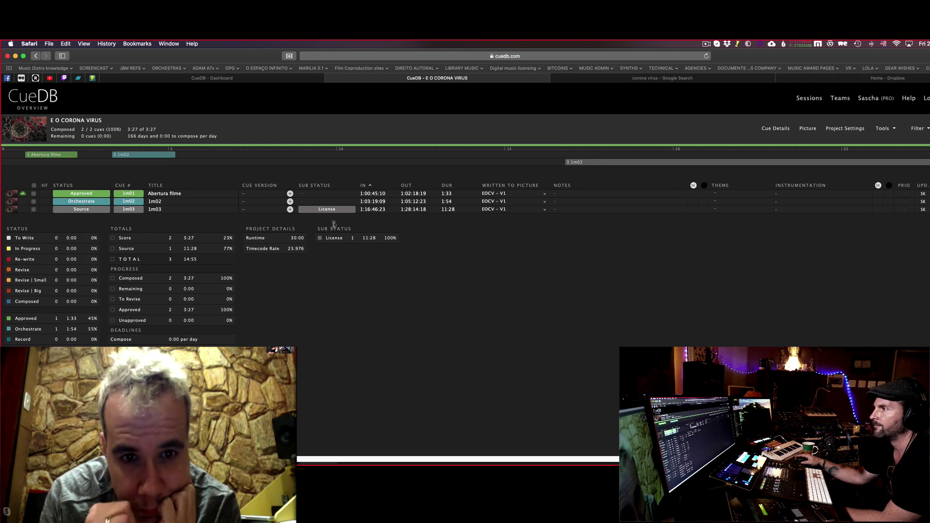
{"action": "left_click", "coordinate": [336, 201]}
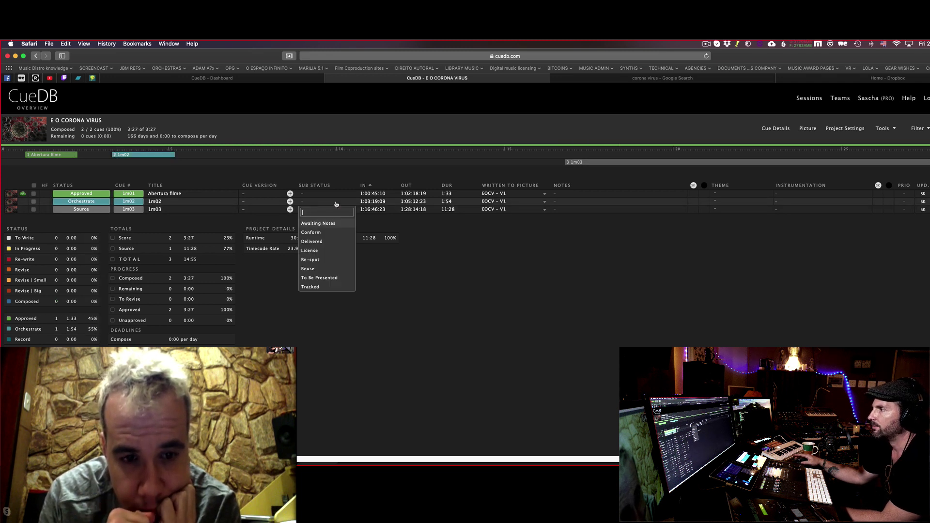
{"action": "left_click", "coordinate": [334, 224]}
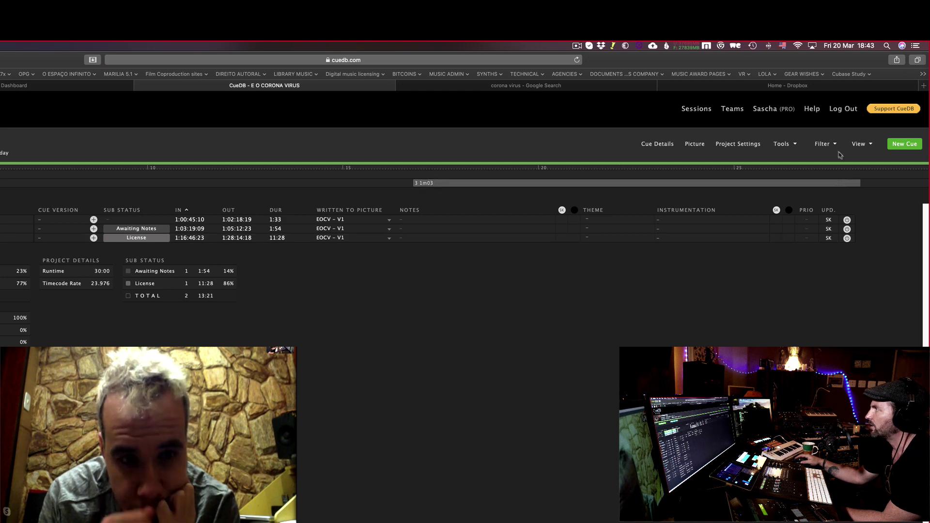
Step: Apply the GLOBAL ASTRALS view preset and, beside Mix Status, assign the second collaborator to 1m01 and both to 1m02 and 1m03, marking 1m03's green
{"action": "left_click", "coordinate": [860, 145]}
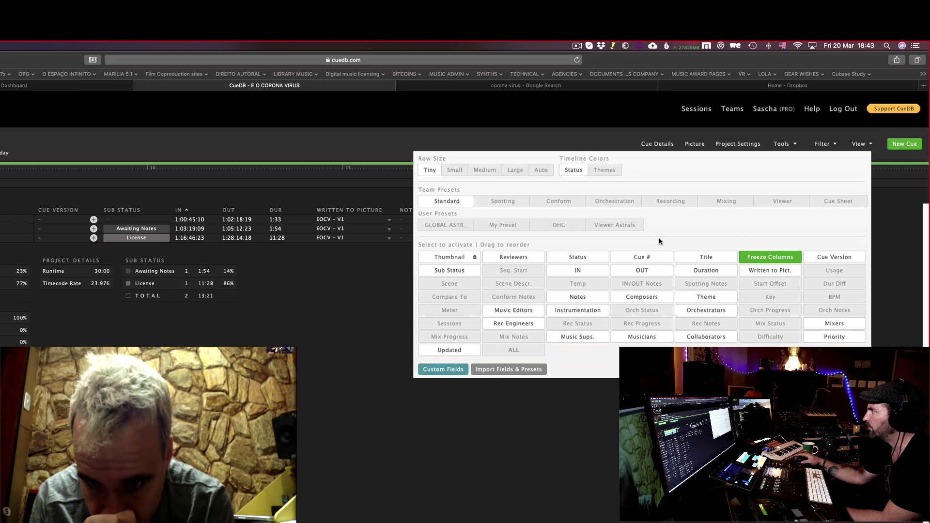
{"action": "left_click", "coordinate": [441, 225]}
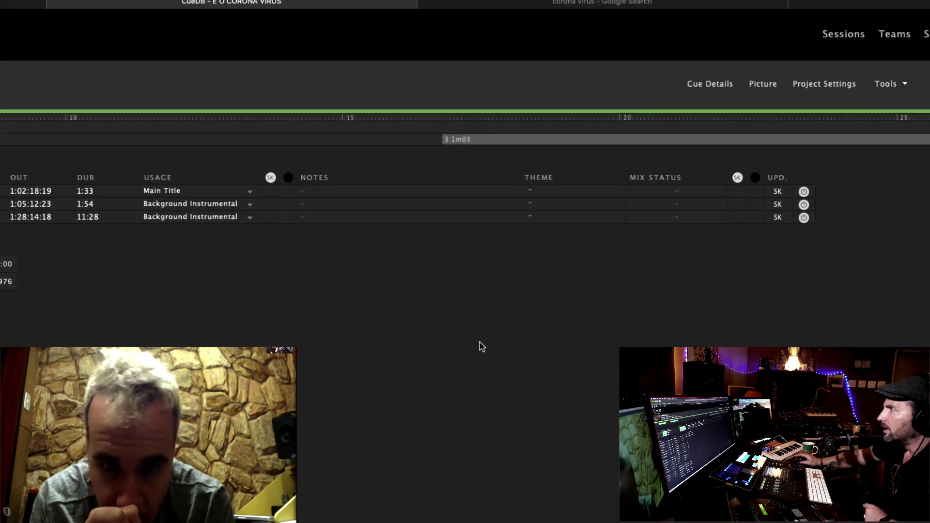
{"action": "mouse_move", "coordinate": [736, 183]}
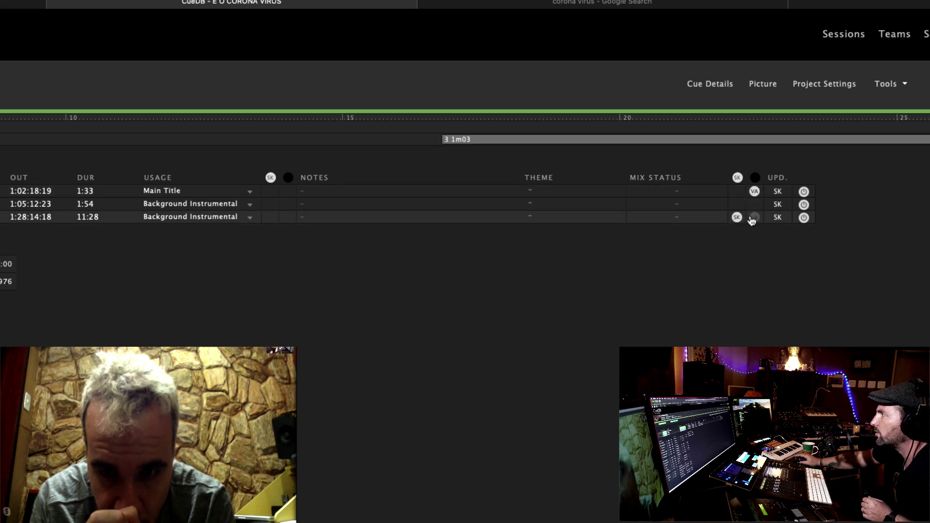
{"action": "left_click", "coordinate": [753, 218]}
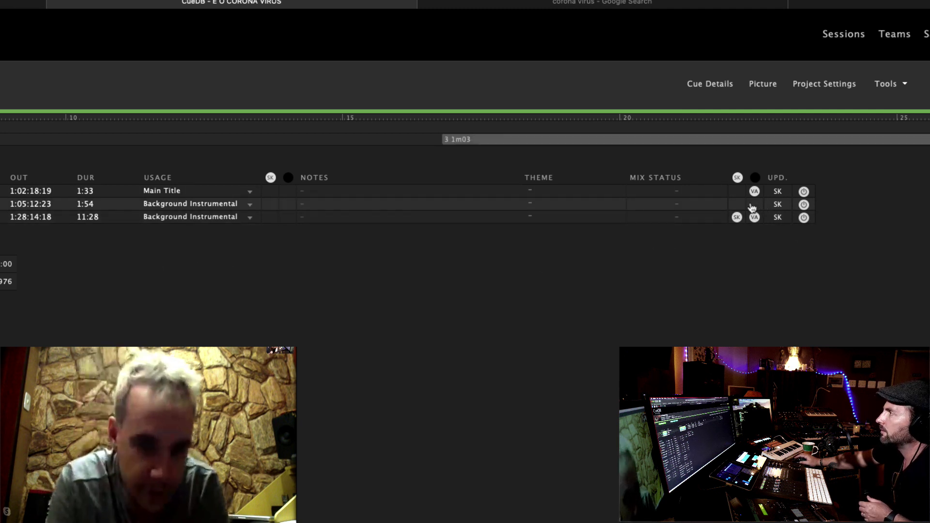
{"action": "left_click", "coordinate": [737, 204]}
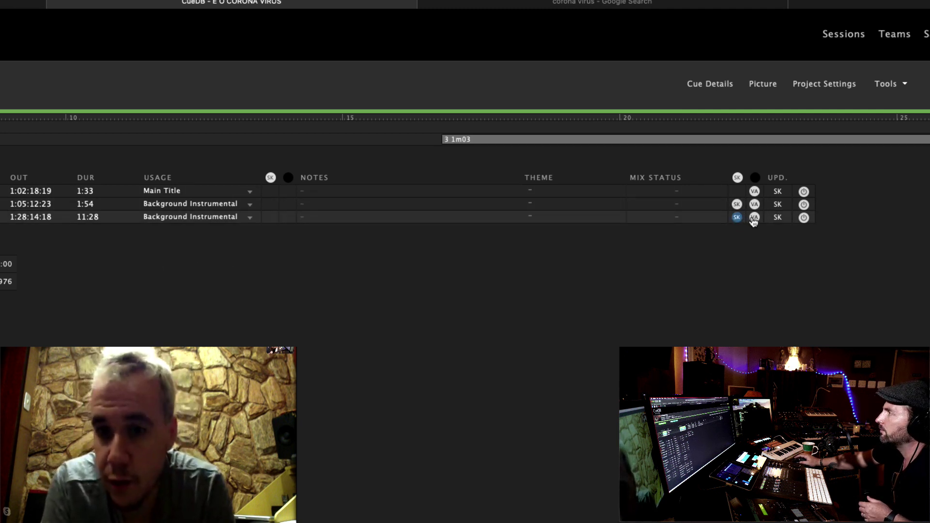
{"action": "left_click", "coordinate": [736, 217]}
{"action": "left_click", "coordinate": [755, 219]}
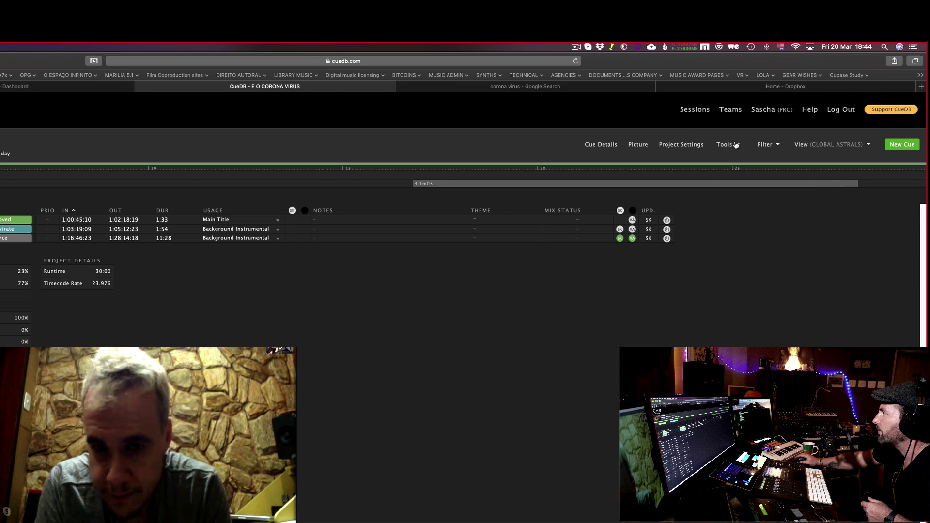
Step: Compare the cue list export formats, including MusicForce, and export the project as a Cue Sheet (RapidCue)
{"action": "left_click", "coordinate": [736, 145]}
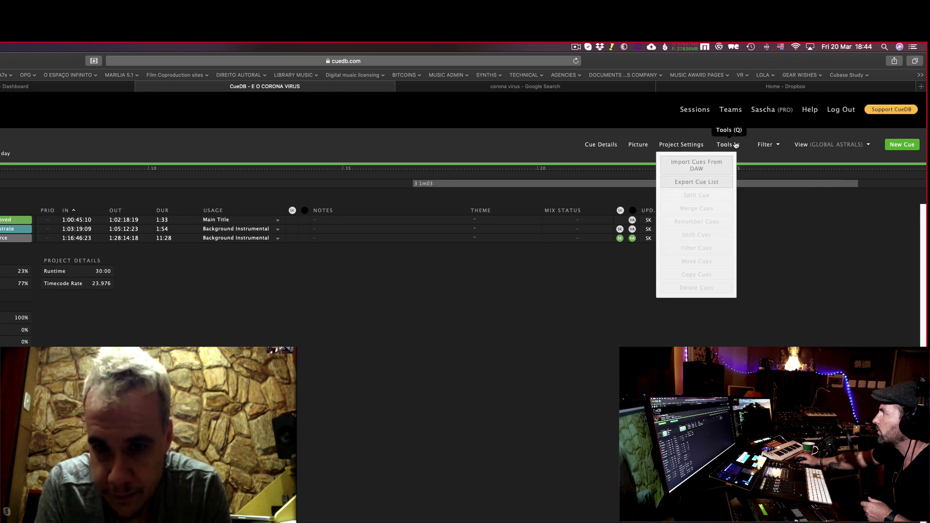
{"action": "left_click", "coordinate": [710, 181]}
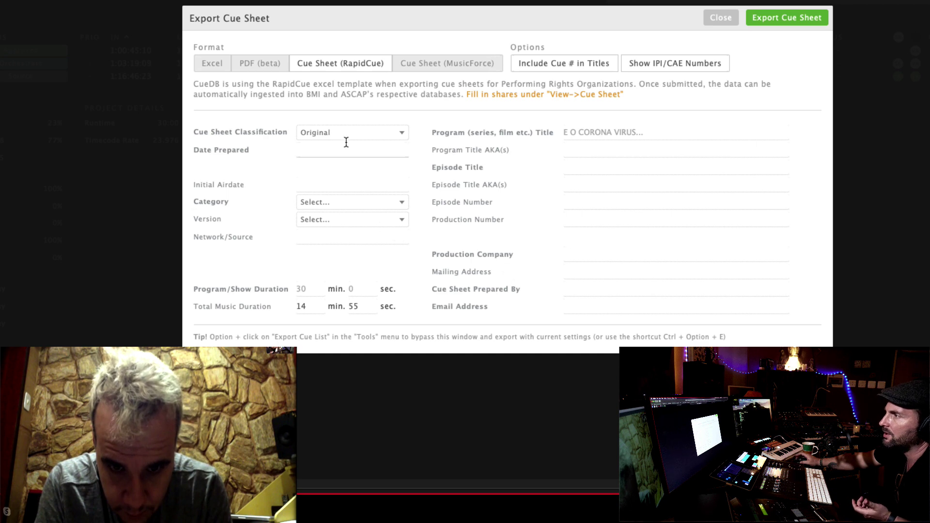
{"action": "left_click", "coordinate": [267, 64]}
{"action": "left_click", "coordinate": [310, 82]}
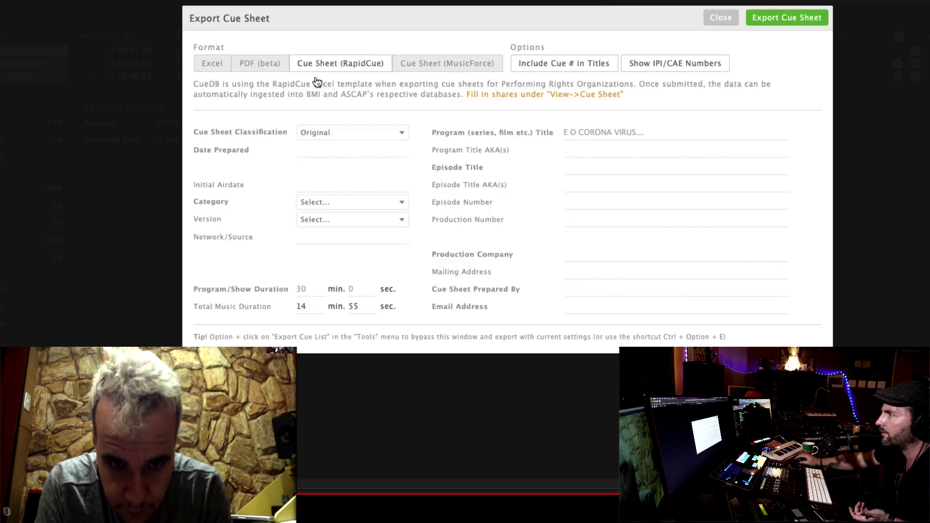
{"action": "left_click", "coordinate": [464, 64]}
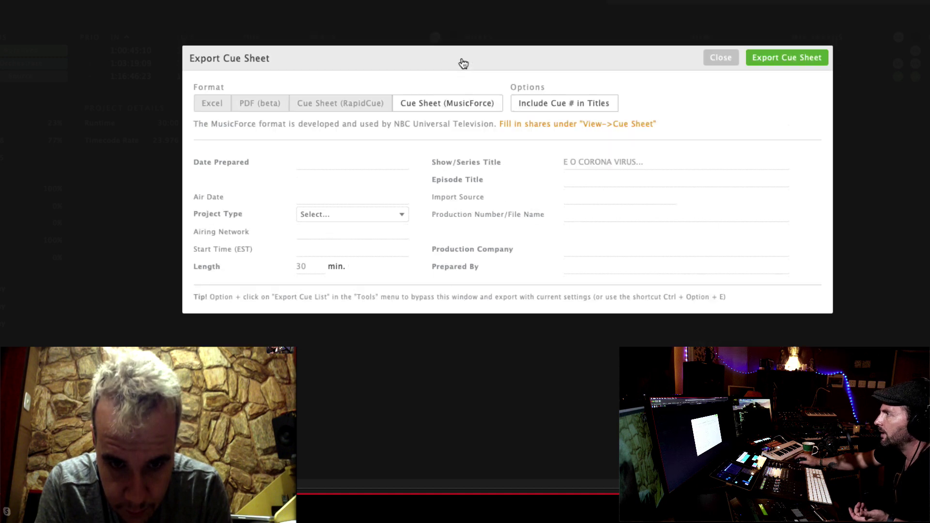
{"action": "left_click", "coordinate": [598, 108]}
{"action": "left_click", "coordinate": [552, 106]}
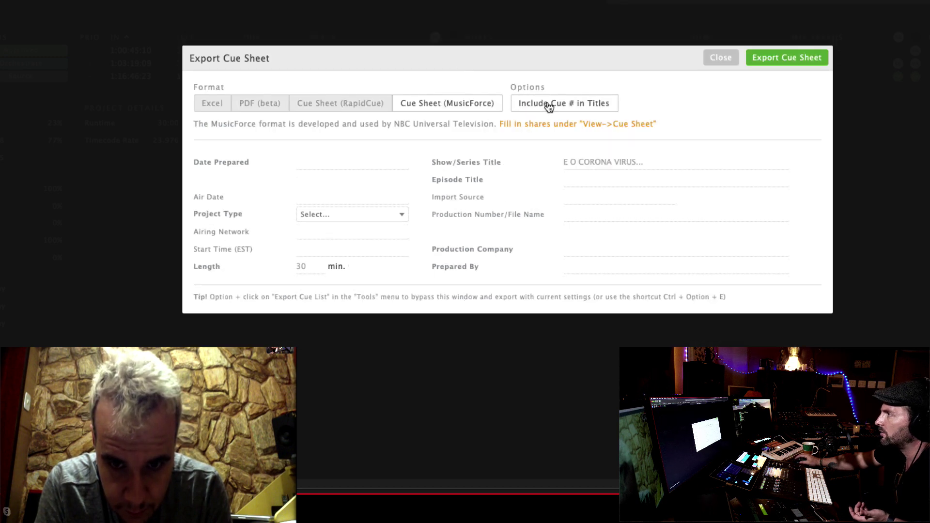
{"action": "left_click", "coordinate": [361, 100]}
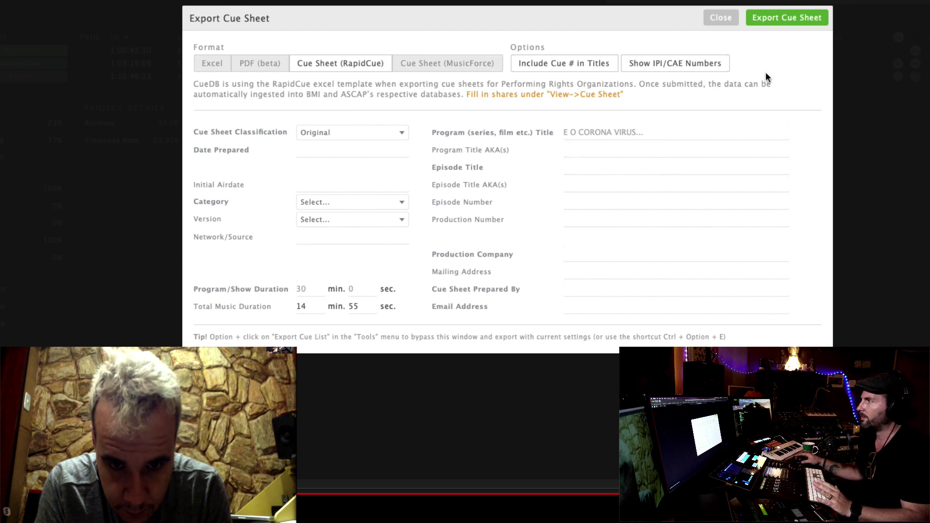
{"action": "left_click", "coordinate": [812, 18]}
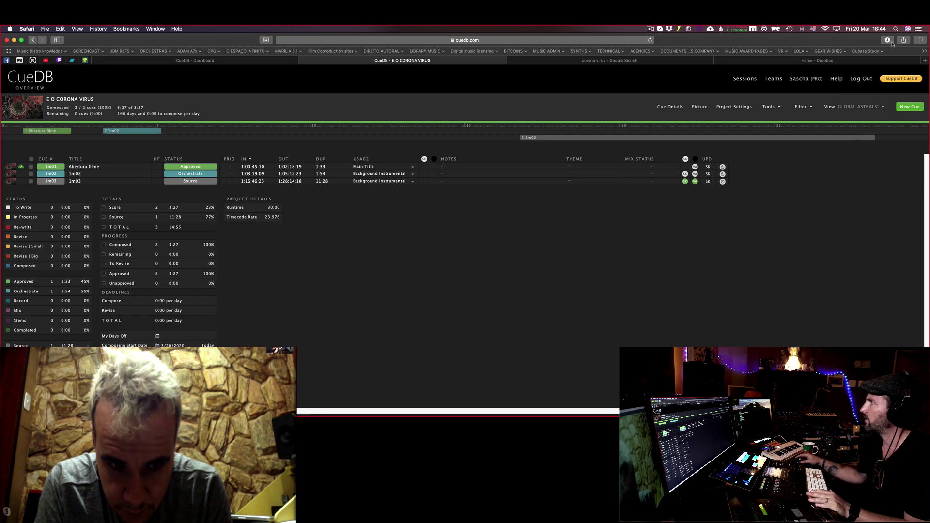
Step: Open the downloaded E O CORONA VIRUS cue sheet in Excel and examine its header fields and cue rows
{"action": "left_click", "coordinate": [889, 41]}
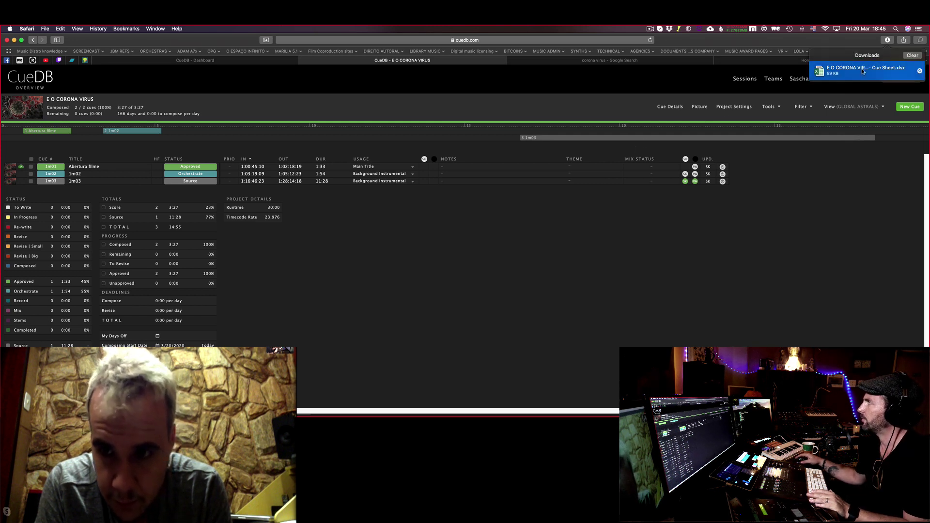
{"action": "double_click", "coordinate": [862, 71]}
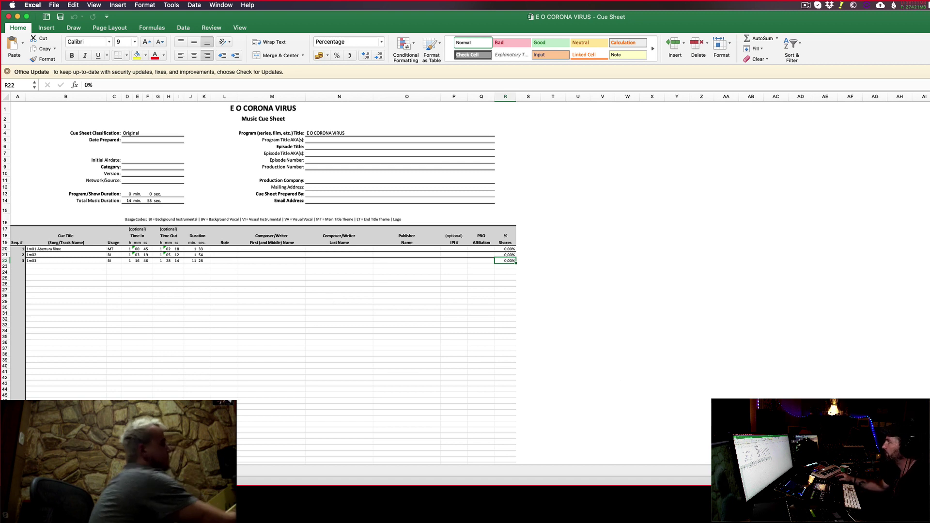
{"action": "scroll", "coordinate": [465, 242], "scroll_direction": "up", "scroll_amount": 5}
{"action": "scroll", "coordinate": [465, 242], "scroll_direction": "down", "scroll_amount": 8}
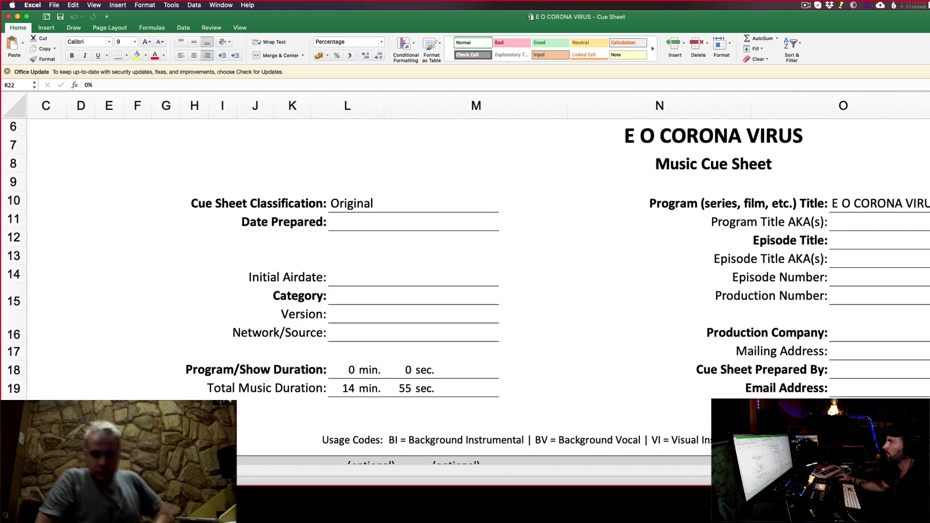
{"action": "scroll", "coordinate": [443, 420], "scroll_direction": "up", "scroll_amount": 8}
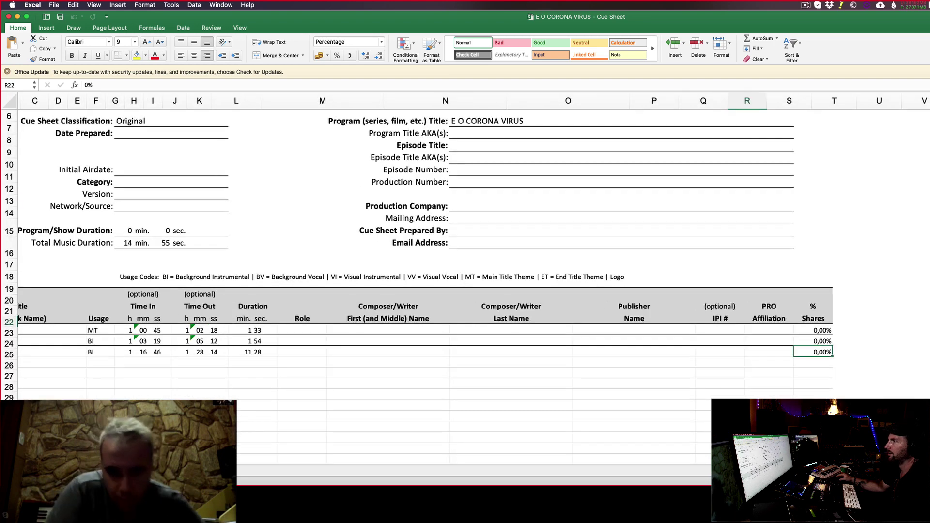
Step: Review the cue sheet's header, cue rows and the empty composer name cells for cues 1m01 and 1m02
{"action": "scroll", "coordinate": [442, 419], "scroll_direction": "down", "scroll_amount": 5}
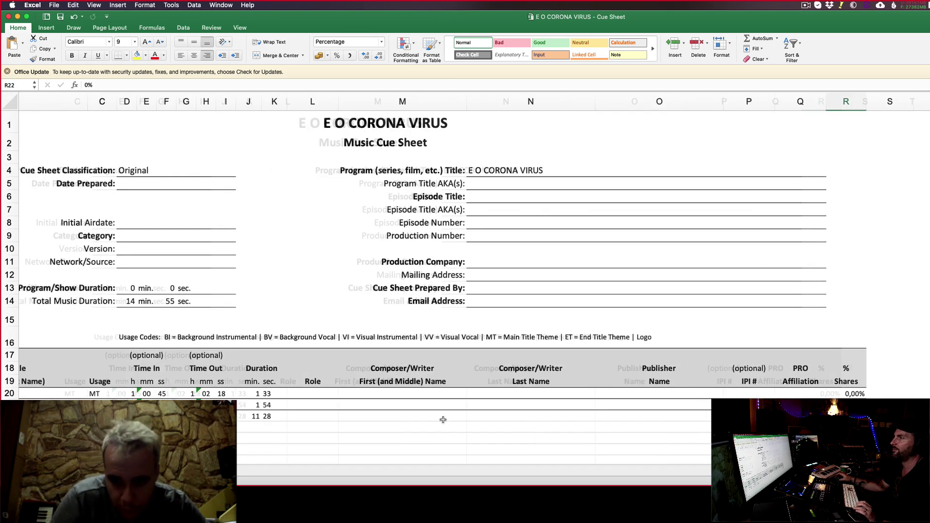
{"action": "scroll", "coordinate": [443, 419], "scroll_direction": "up", "scroll_amount": 5}
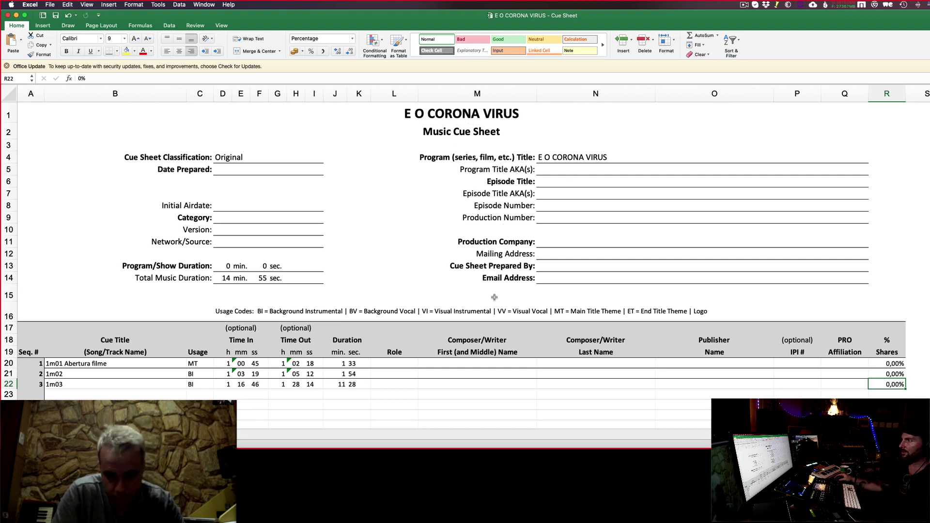
{"action": "scroll", "coordinate": [494, 297], "scroll_direction": "down", "scroll_amount": 5}
{"action": "scroll", "coordinate": [502, 297], "scroll_direction": "down", "scroll_amount": 3}
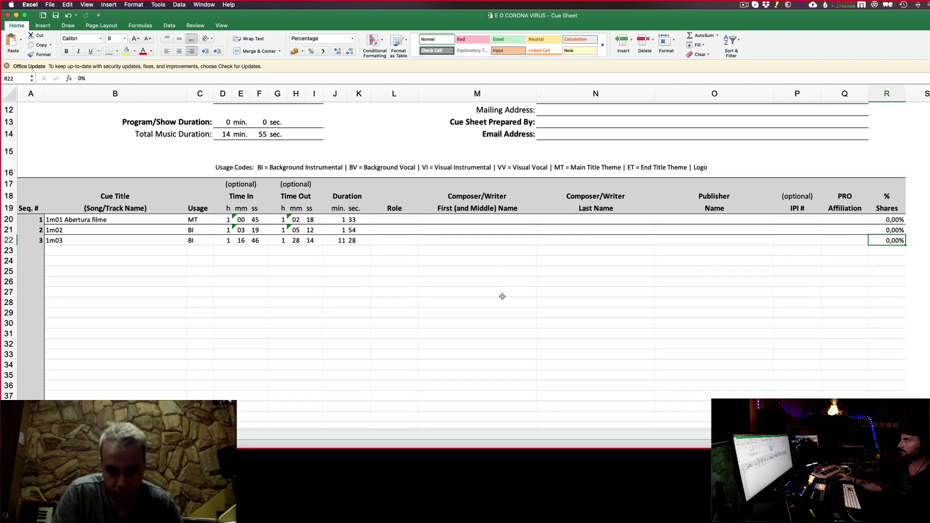
{"action": "left_click", "coordinate": [453, 219]}
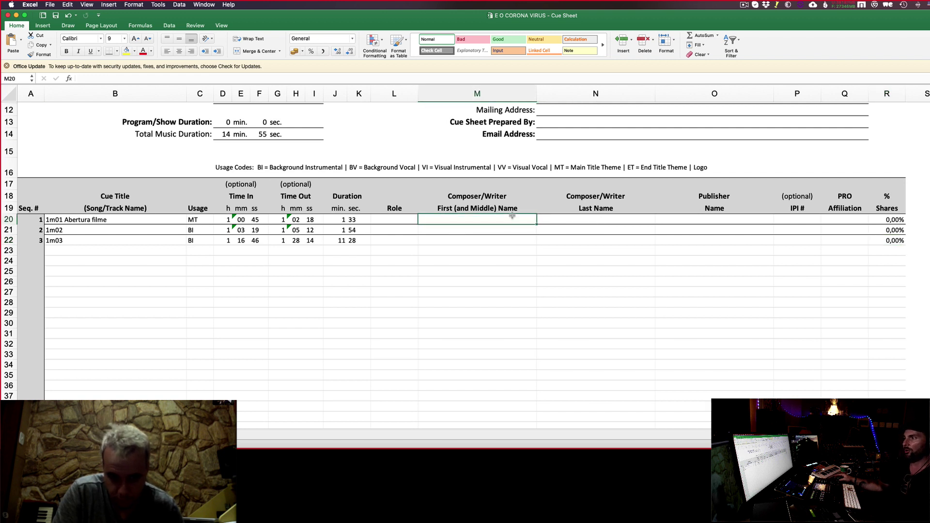
{"action": "left_click", "coordinate": [491, 231]}
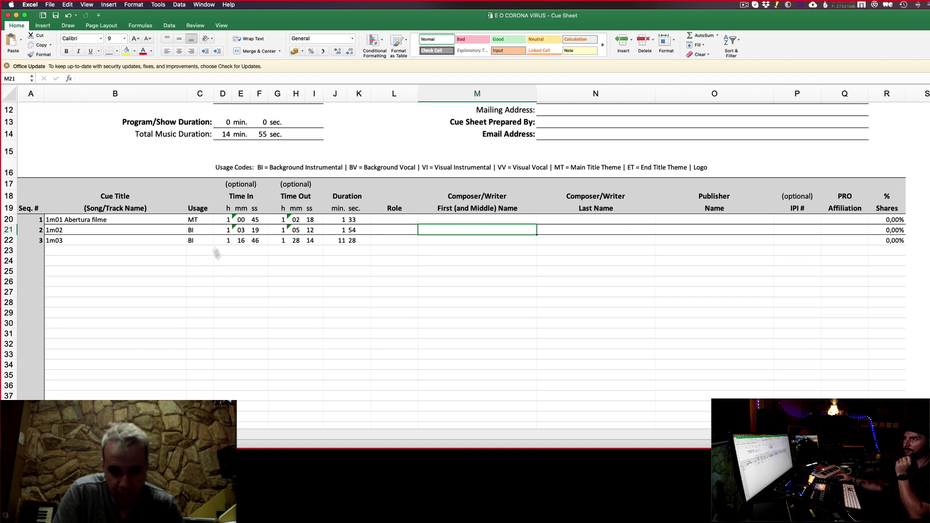
{"action": "scroll", "coordinate": [258, 275], "scroll_direction": "down", "scroll_amount": 10}
{"action": "scroll", "coordinate": [257, 275], "scroll_direction": "up", "scroll_amount": 15}
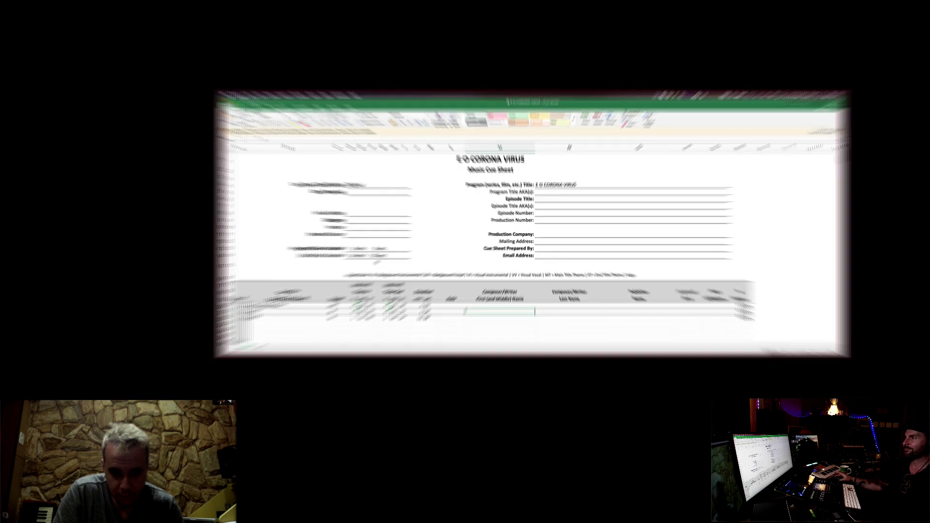